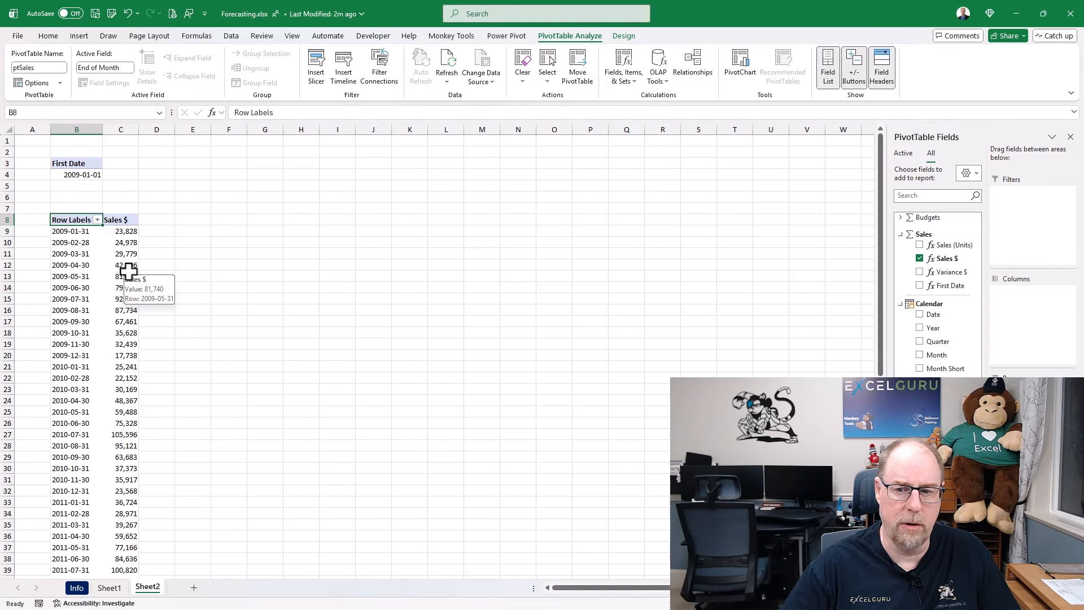
Add slicers to the sales PivotTable for the Calendar table's Year, the Categories table's Group and the Locations table's Location.
{"action": "right_click", "coordinate": [937, 330]}
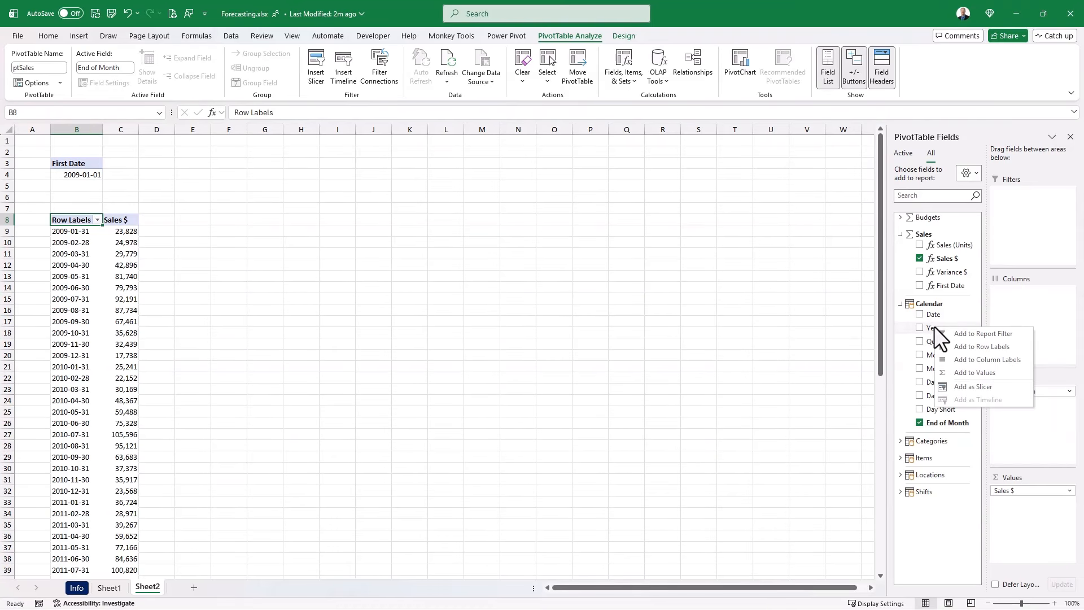
{"action": "left_click", "coordinate": [971, 386]}
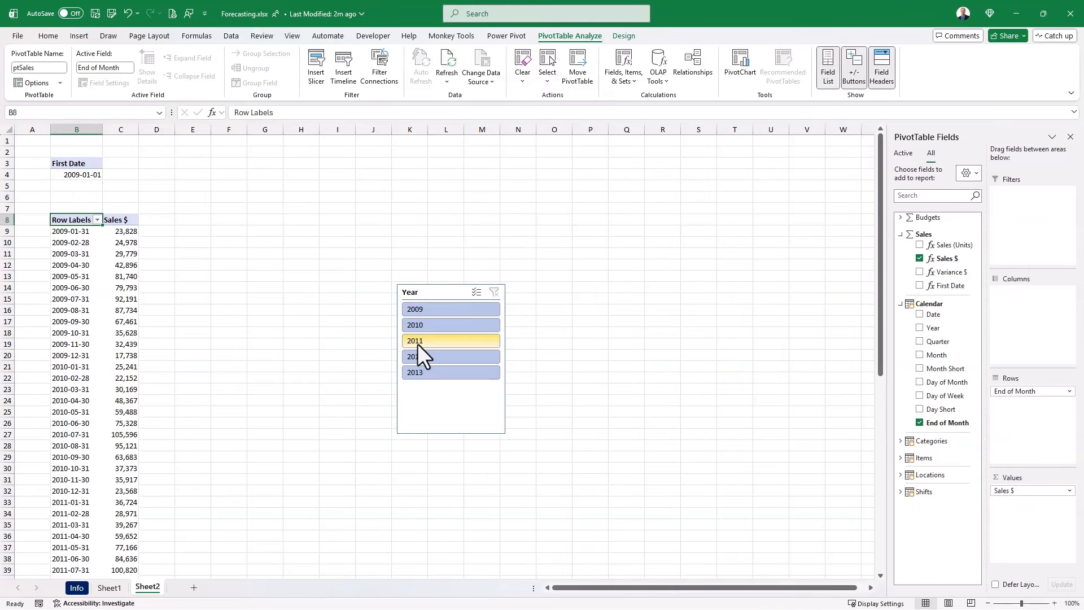
{"action": "left_click", "coordinate": [901, 303]}
{"action": "left_click", "coordinate": [900, 320]}
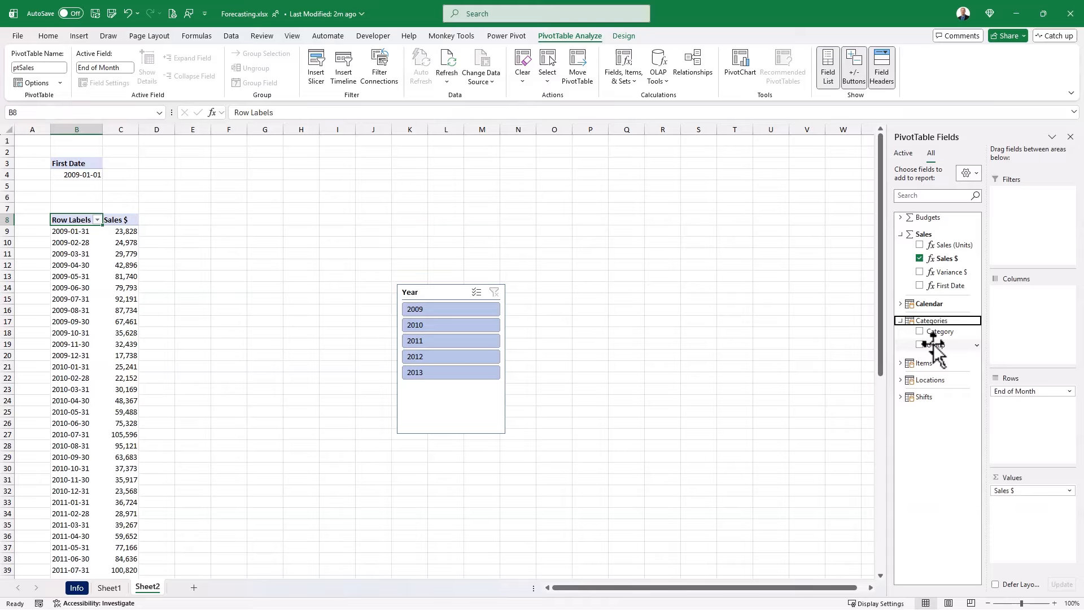
{"action": "right_click", "coordinate": [934, 345]}
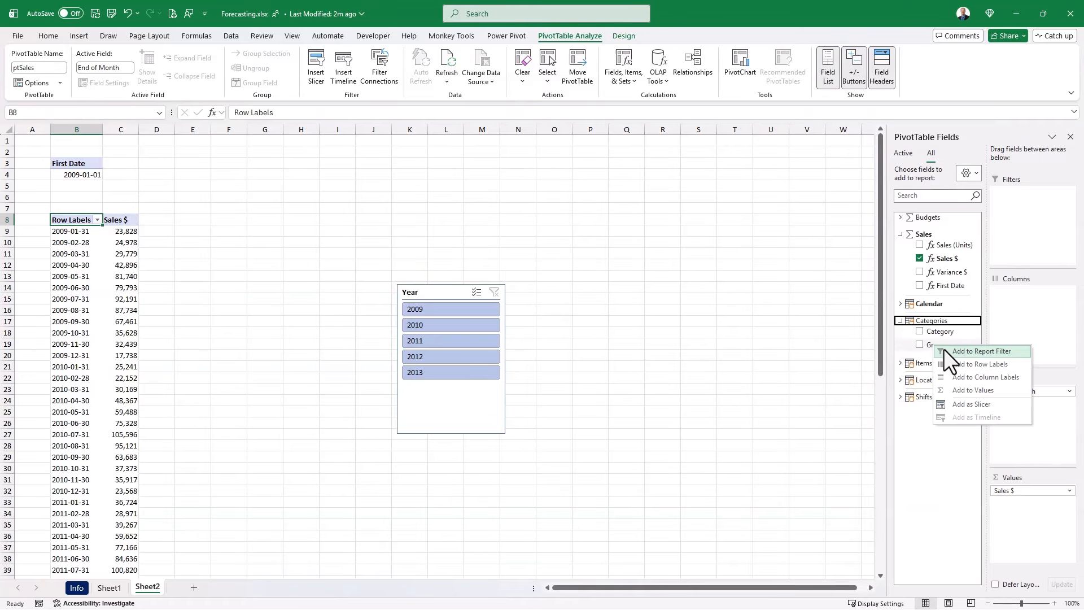
{"action": "left_click", "coordinate": [960, 404]}
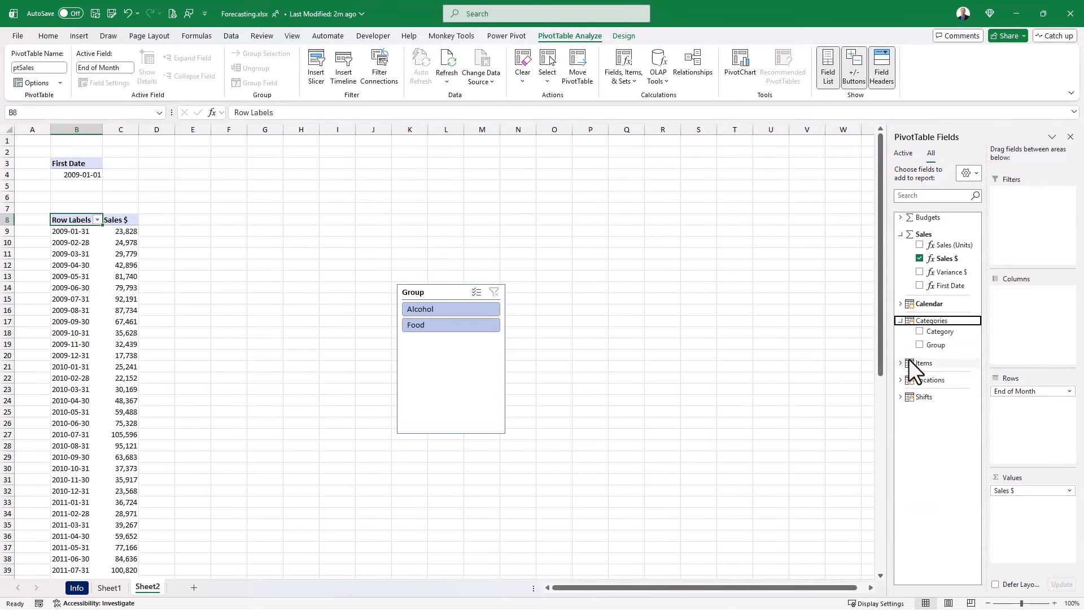
{"action": "left_click", "coordinate": [901, 379]}
{"action": "right_click", "coordinate": [932, 391]}
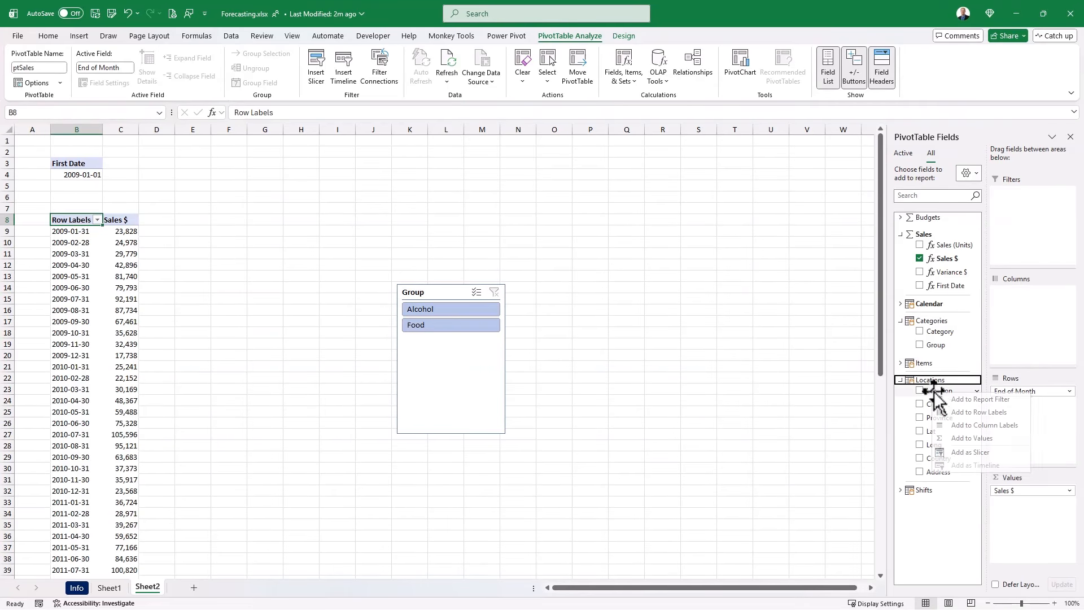
{"action": "left_click", "coordinate": [964, 450]}
Arrange the Location, Group and Year slicers side by side at the top of the sheet, starting at column E.
{"action": "left_click_drag", "start_coordinate": [442, 293], "coordinate": [224, 145]}
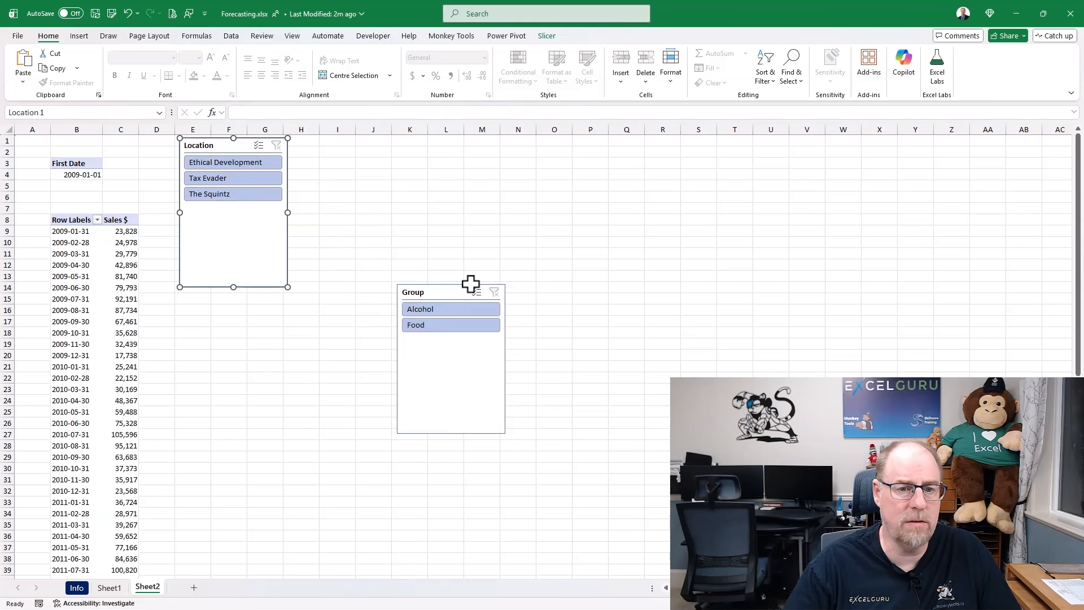
{"action": "left_click_drag", "start_coordinate": [449, 294], "coordinate": [344, 145]}
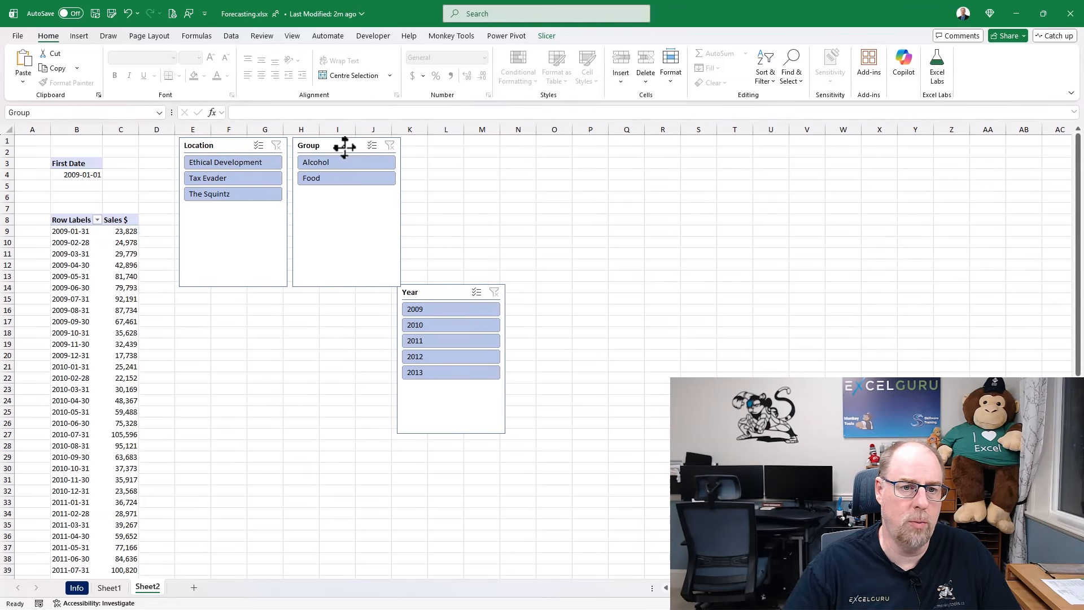
{"action": "left_click_drag", "start_coordinate": [445, 292], "coordinate": [457, 150]}
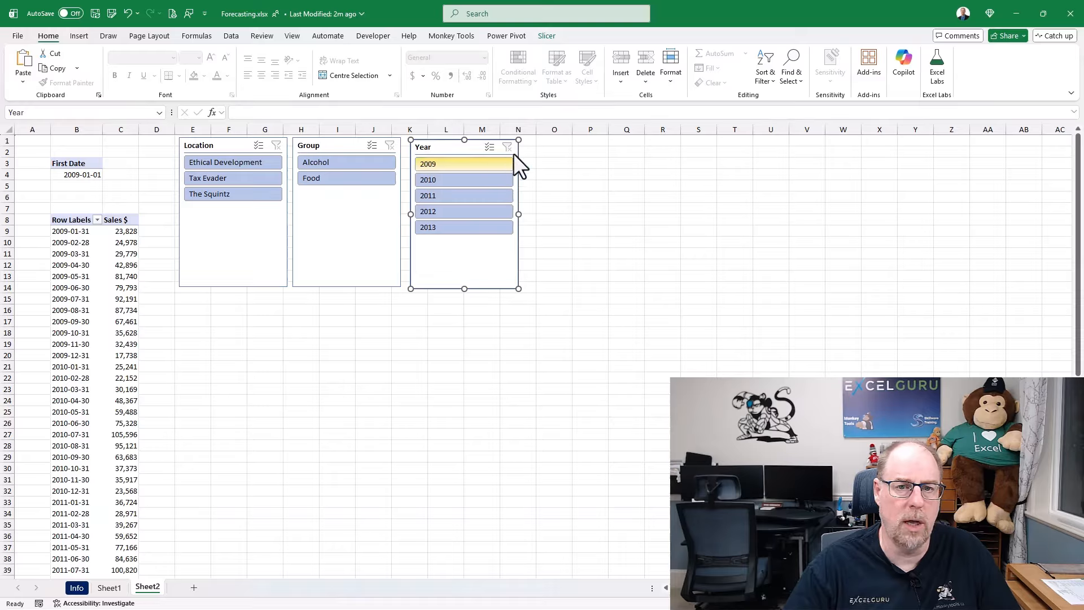
Set the Year slicer to show its buttons in 3 columns.
{"action": "left_click", "coordinate": [546, 36]}
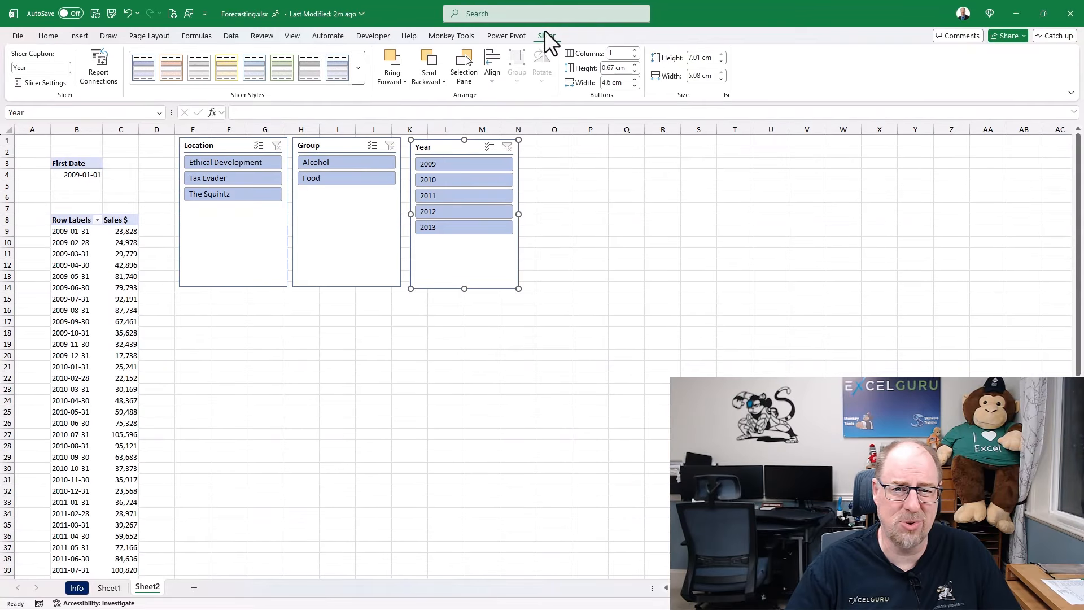
{"action": "left_click", "coordinate": [636, 49]}
{"action": "left_click", "coordinate": [635, 50]}
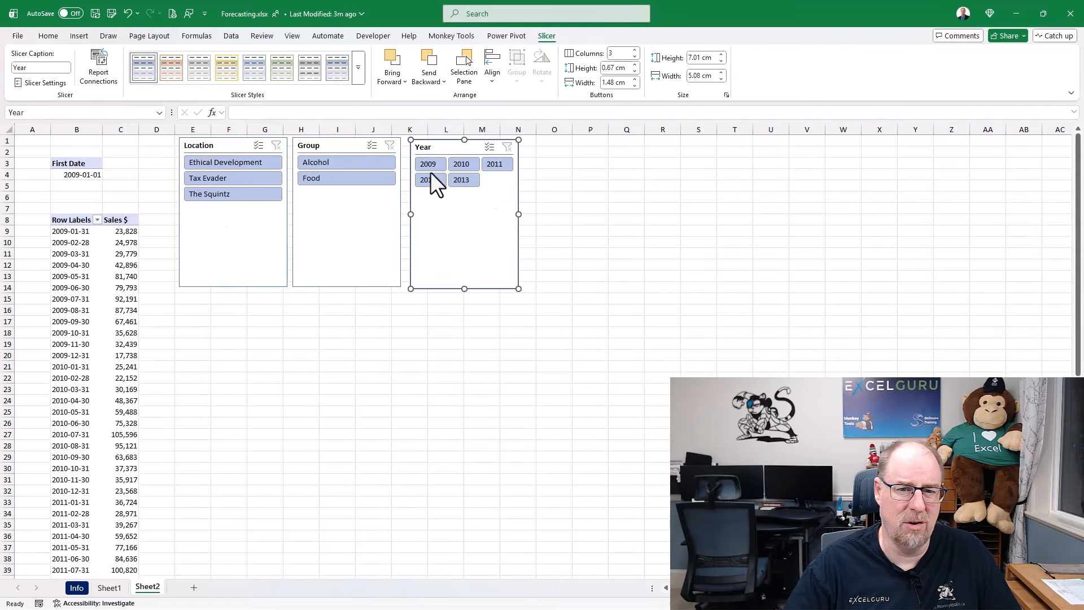
Align the tops of the Location, Group and Year slicers and distribute them horizontally.
{"action": "left_click", "coordinate": [226, 146]}
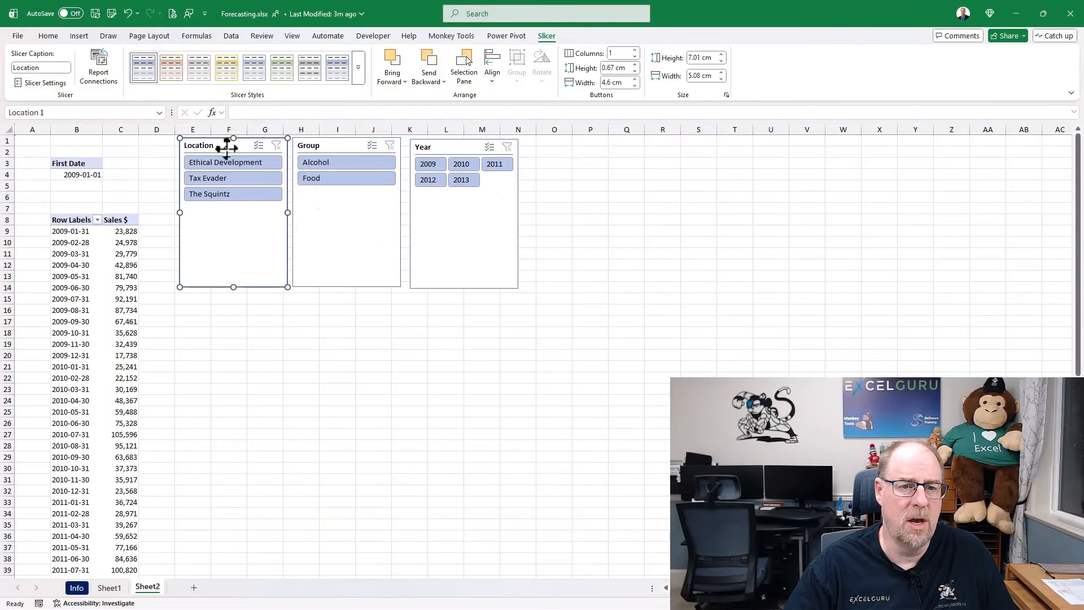
{"action": "left_click", "coordinate": [346, 145], "text": "ctrl"}
{"action": "left_click", "coordinate": [465, 148], "text": "ctrl"}
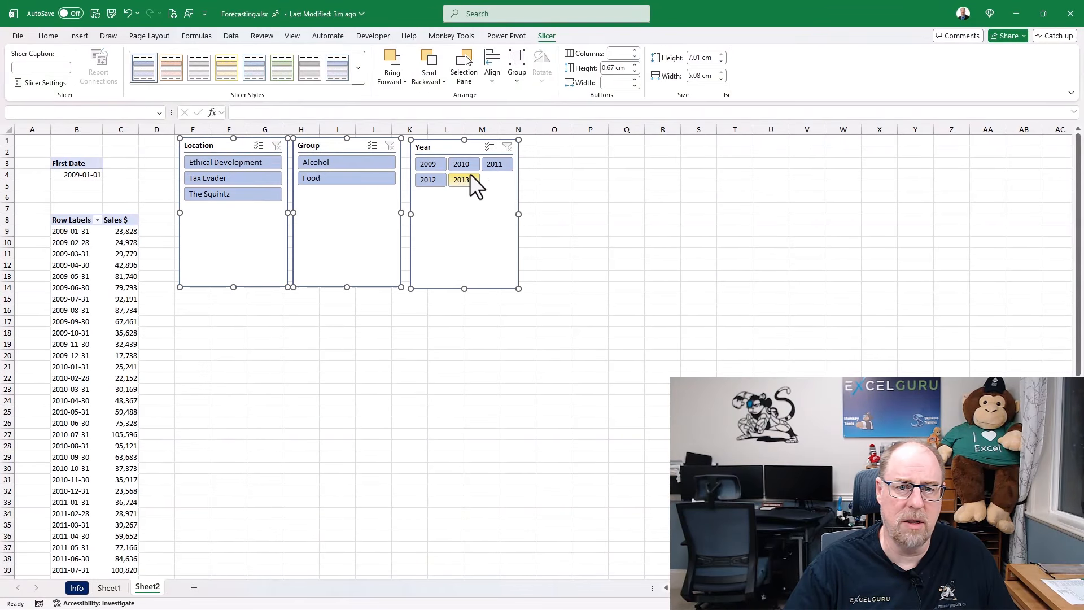
{"action": "left_click", "coordinate": [493, 79]}
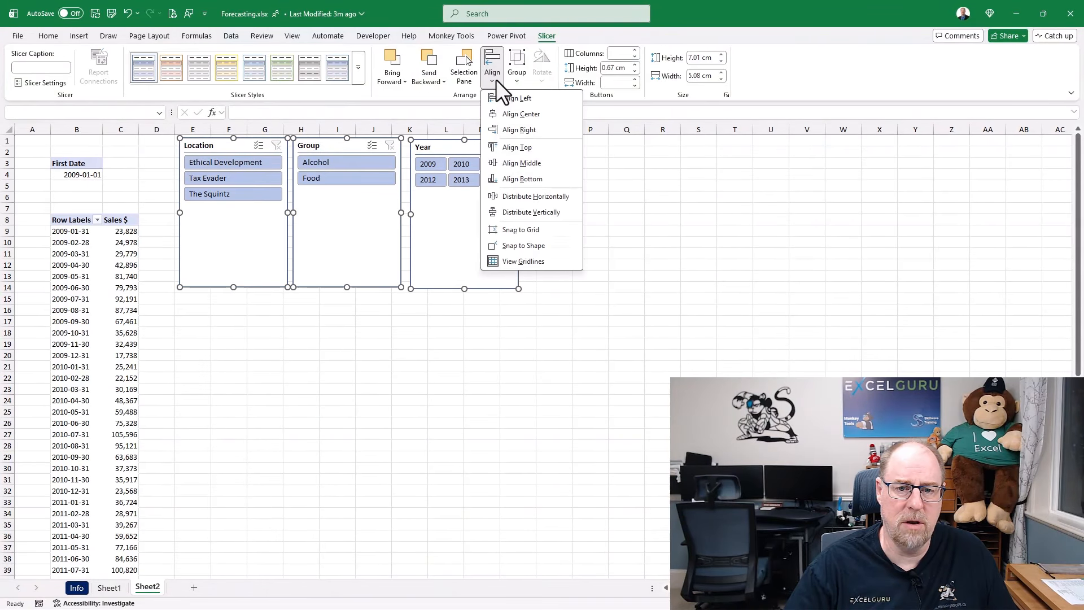
{"action": "left_click", "coordinate": [508, 147]}
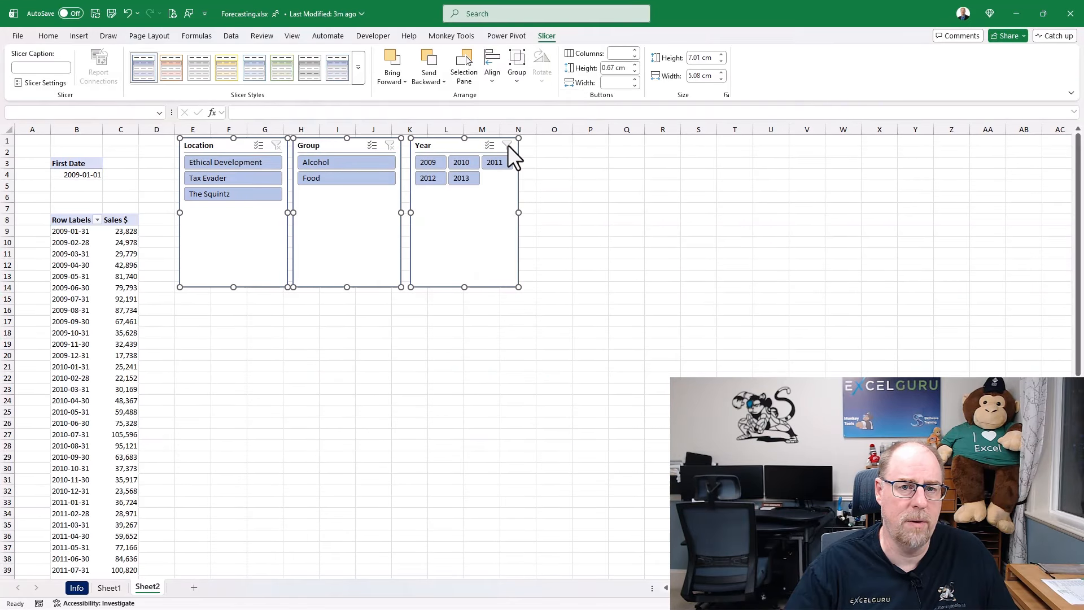
{"action": "left_click", "coordinate": [490, 83]}
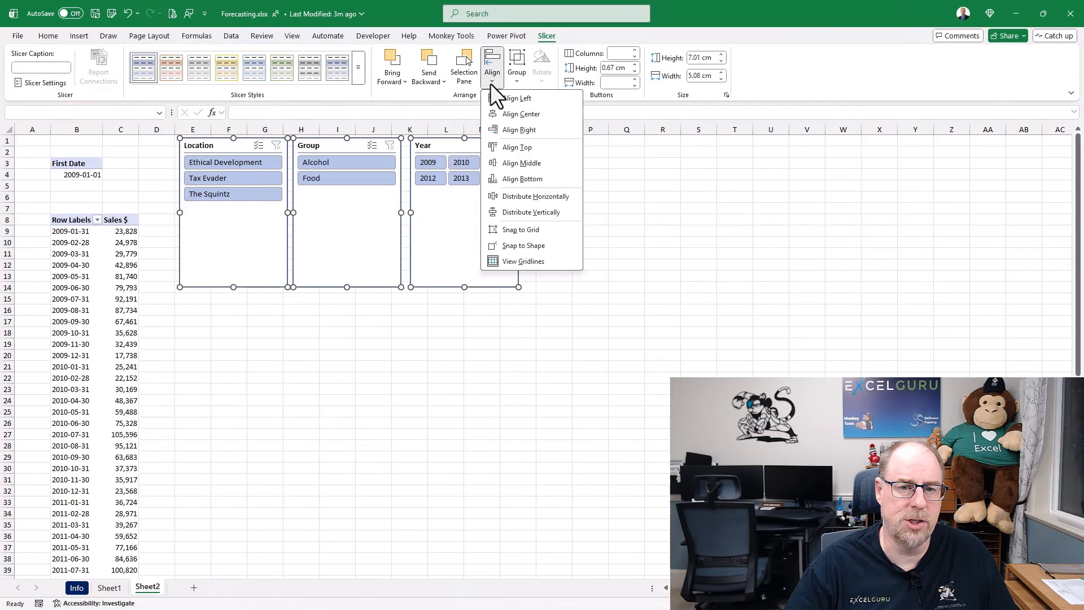
{"action": "left_click", "coordinate": [529, 199]}
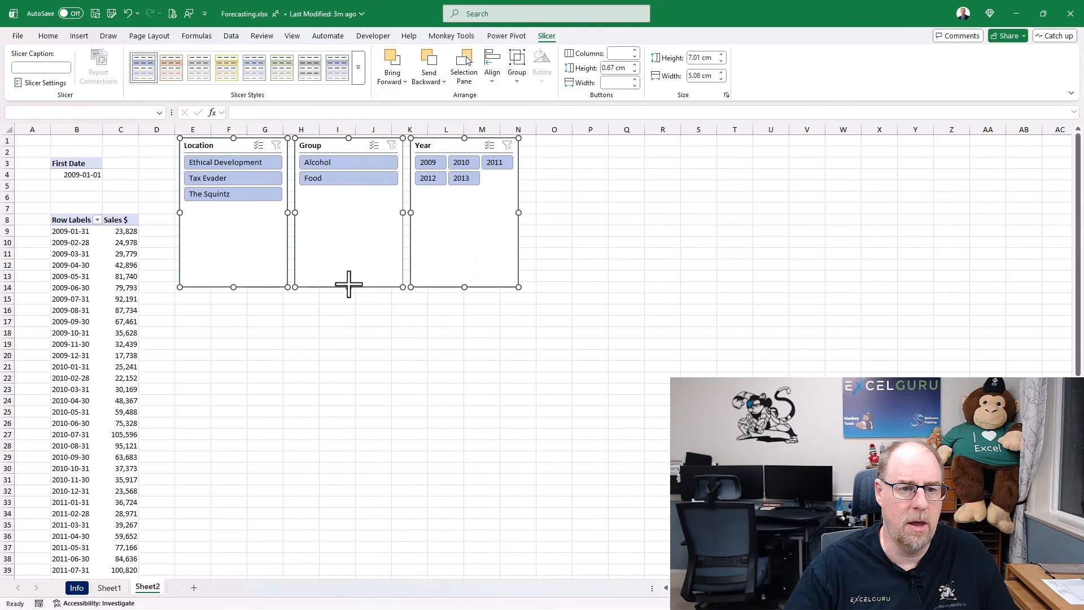
Shorten all three slicers to about 3.25 cm high and set them to "Don't move or size with cells".
{"action": "left_click_drag", "start_coordinate": [348, 284], "coordinate": [347, 207]}
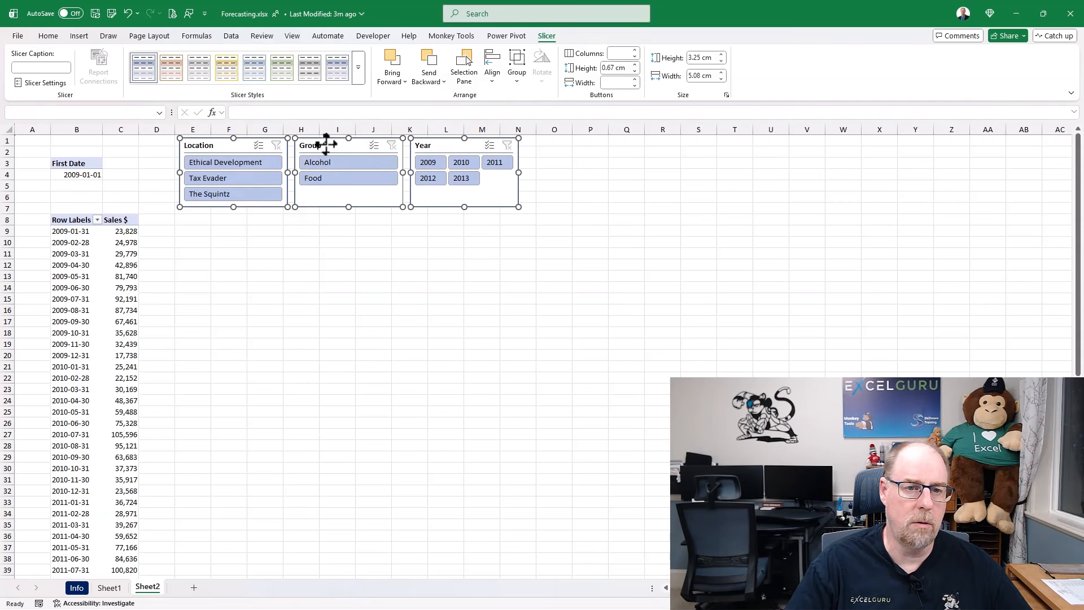
{"action": "right_click", "coordinate": [328, 146]}
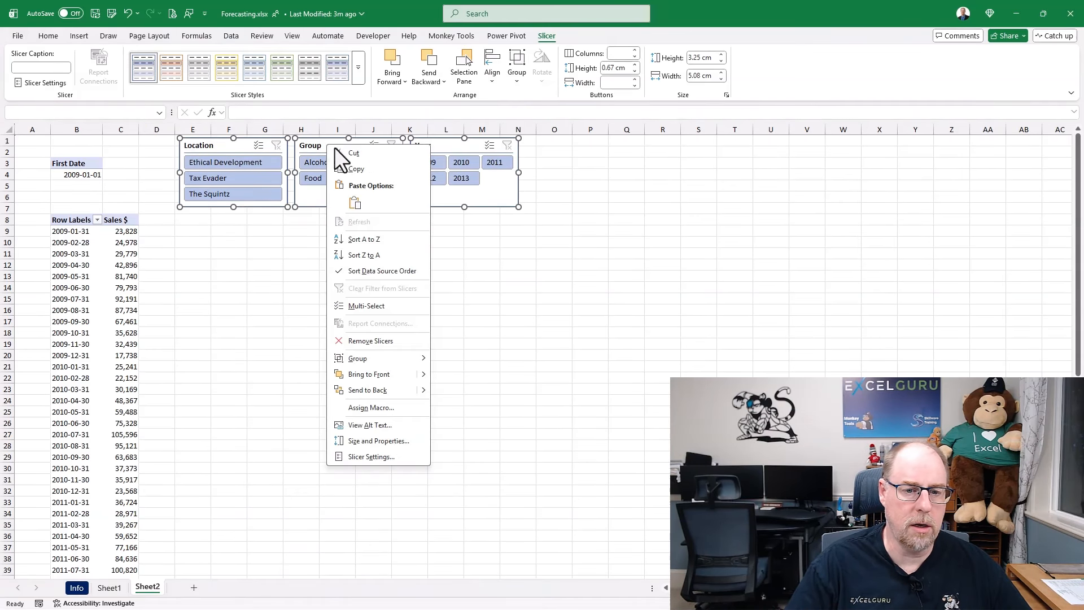
{"action": "left_click", "coordinate": [404, 441]}
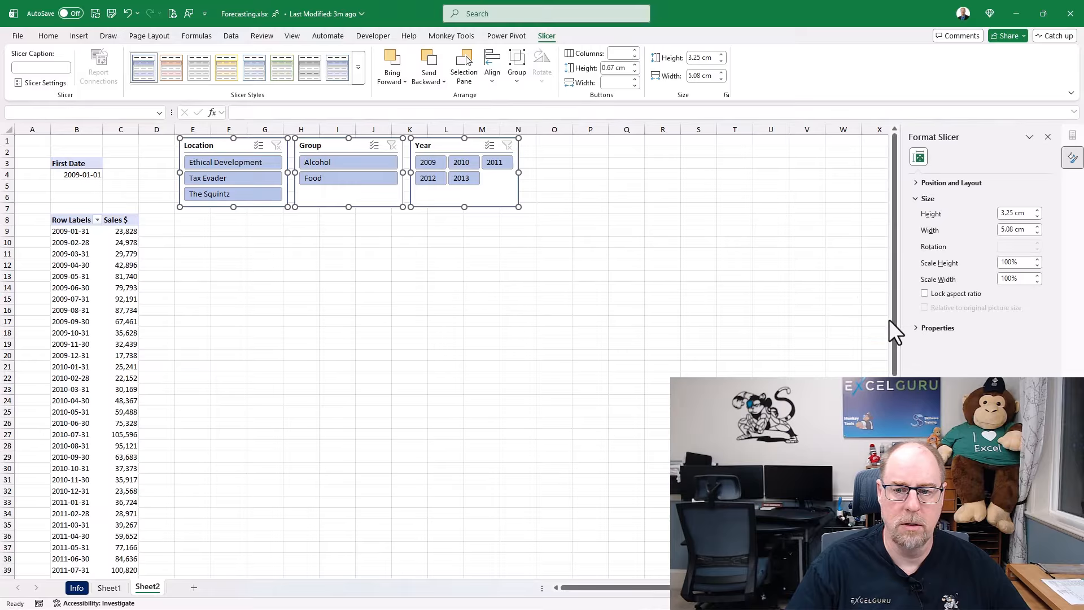
{"action": "left_click", "coordinate": [915, 330]}
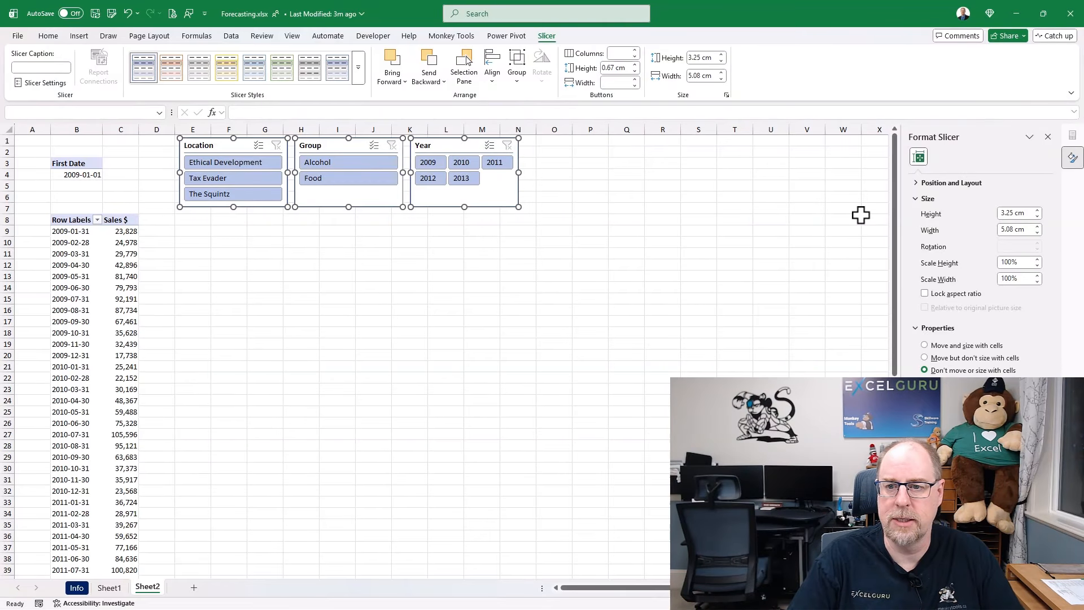
{"action": "left_click", "coordinate": [1048, 137]}
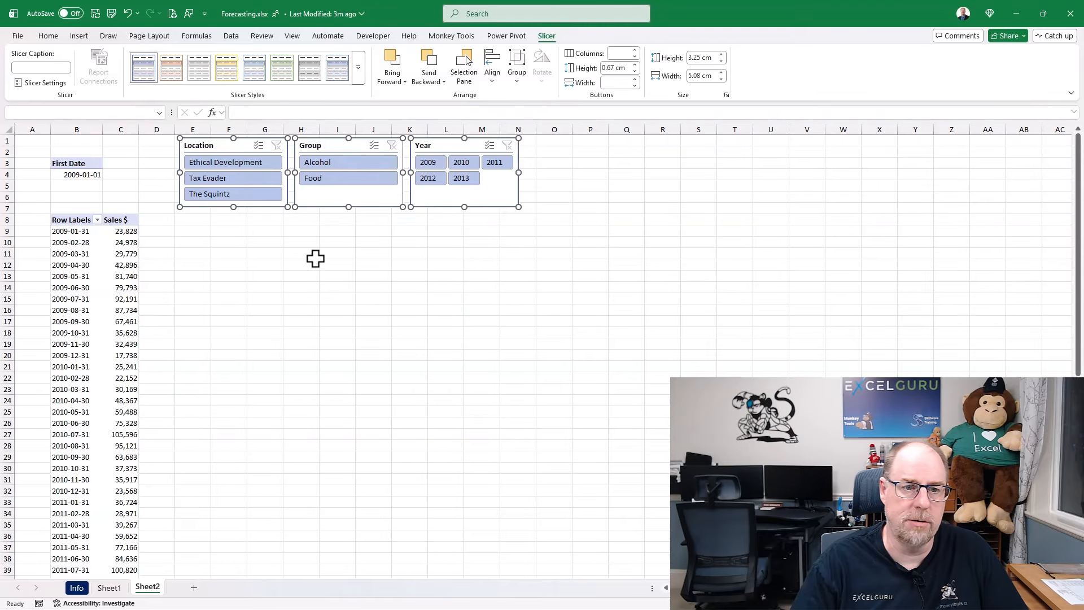
{"action": "left_click", "coordinate": [277, 242]}
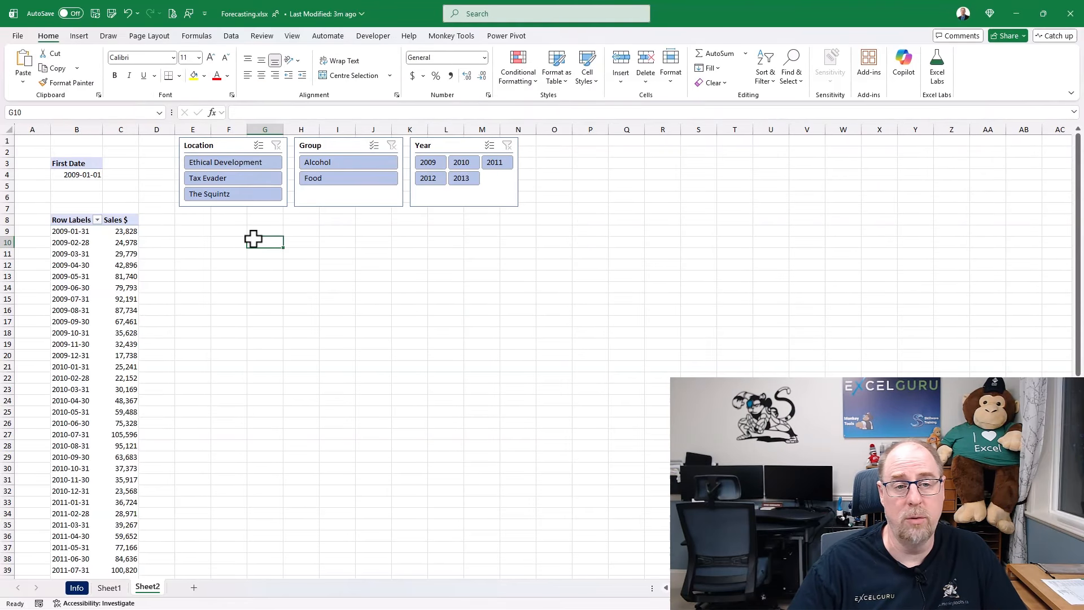
Filter the sales PivotTable to the years 2009 and 2010 with the Year slicer.
{"action": "left_click", "coordinate": [439, 162]}
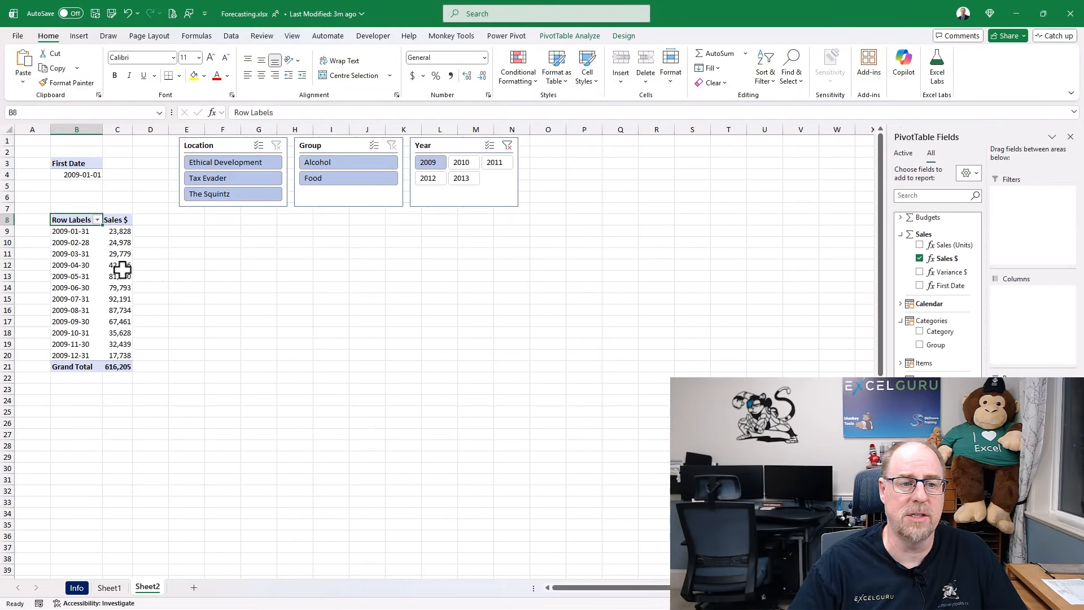
{"action": "left_click", "coordinate": [469, 162]}
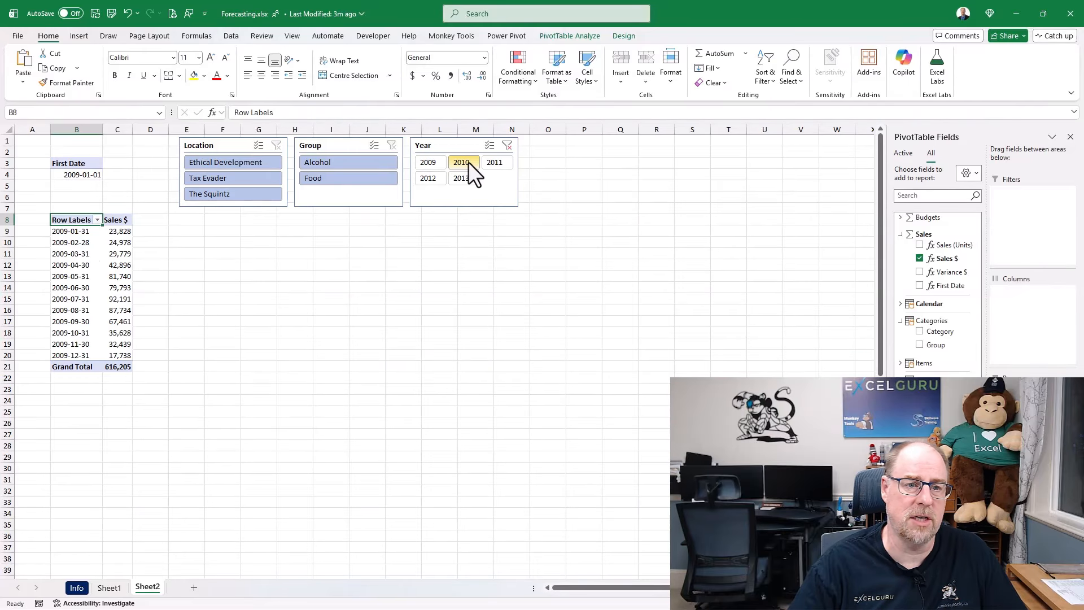
{"action": "left_click", "coordinate": [439, 161], "text": "ctrl"}
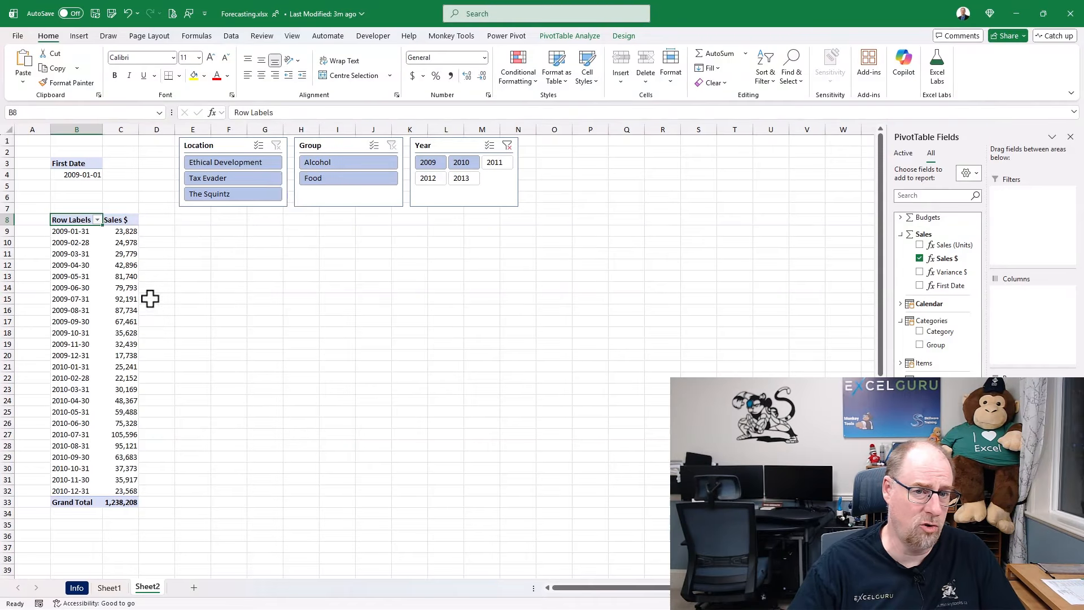
Filter the sales PivotTable to the Alcohol group, the Ethical Development location and only the year 2010.
{"action": "left_click", "coordinate": [322, 162]}
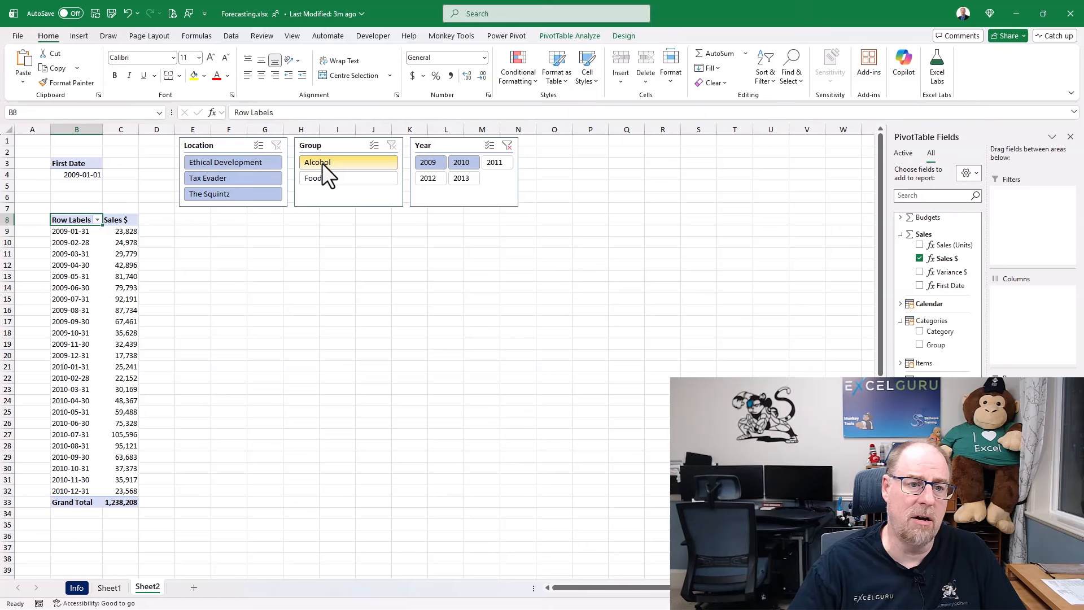
{"action": "left_click", "coordinate": [255, 163]}
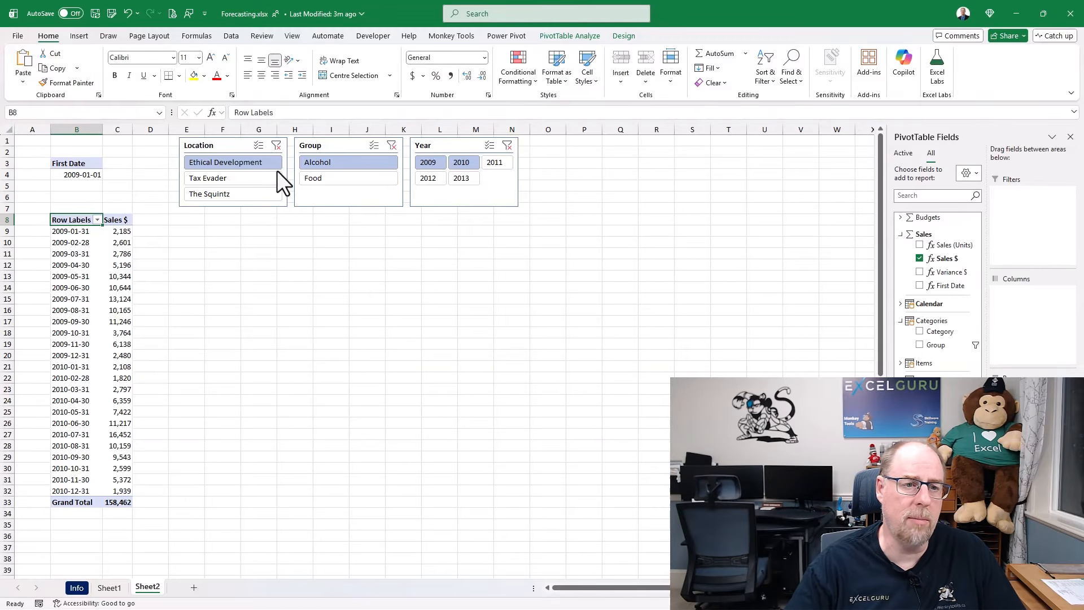
{"action": "left_click", "coordinate": [462, 164]}
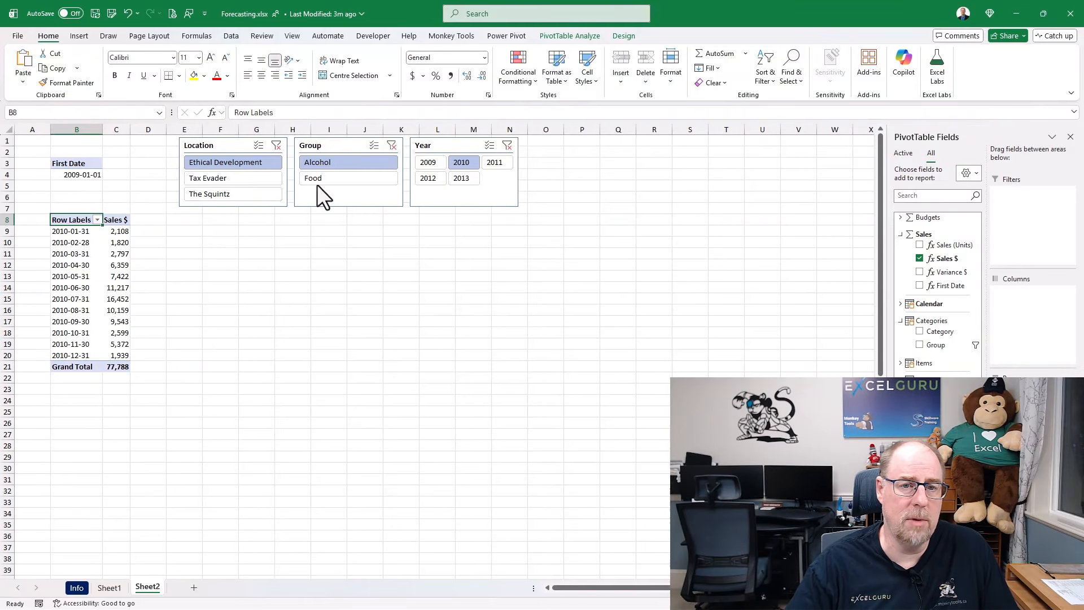
Connect the Year slicer to the ptDate PivotTable on Sheet2 as well, keeping its ptSales connection.
{"action": "left_click", "coordinate": [448, 145]}
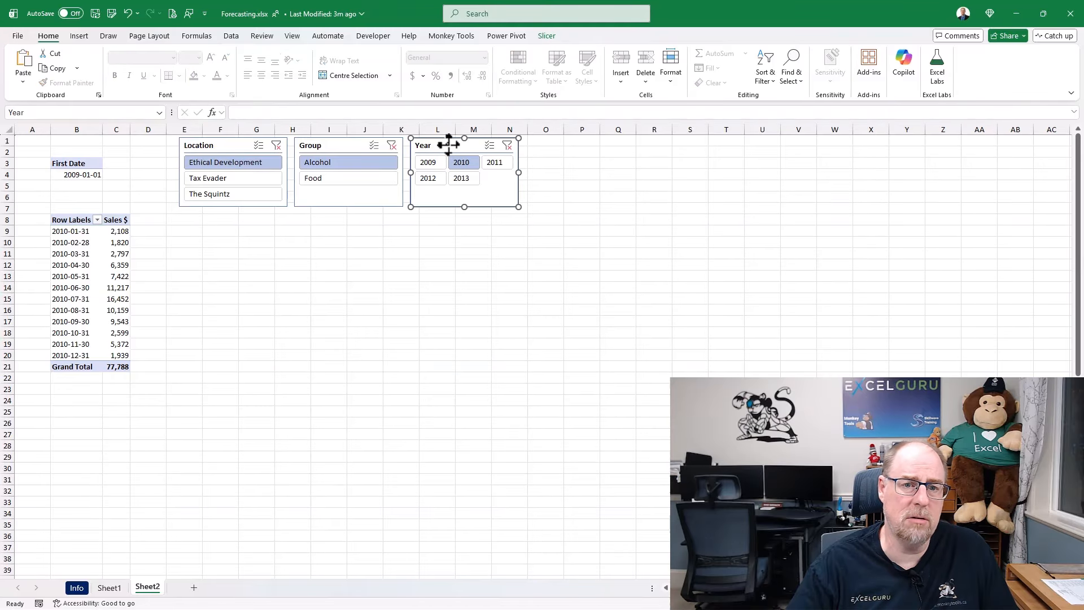
{"action": "left_click", "coordinate": [544, 38]}
{"action": "left_click", "coordinate": [108, 66]}
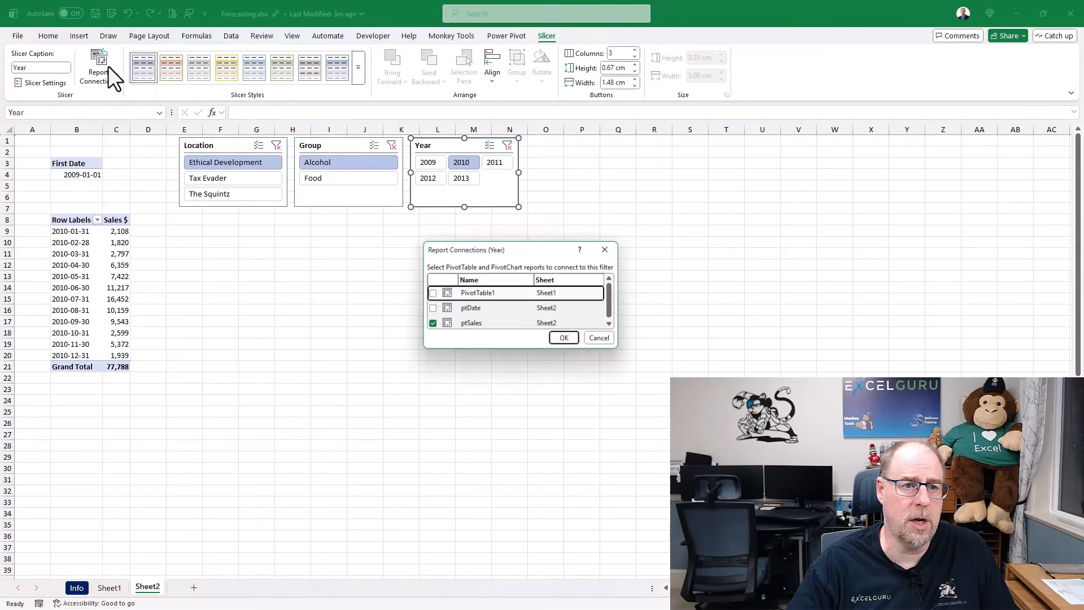
{"action": "left_click", "coordinate": [432, 309]}
{"action": "left_click", "coordinate": [565, 339]}
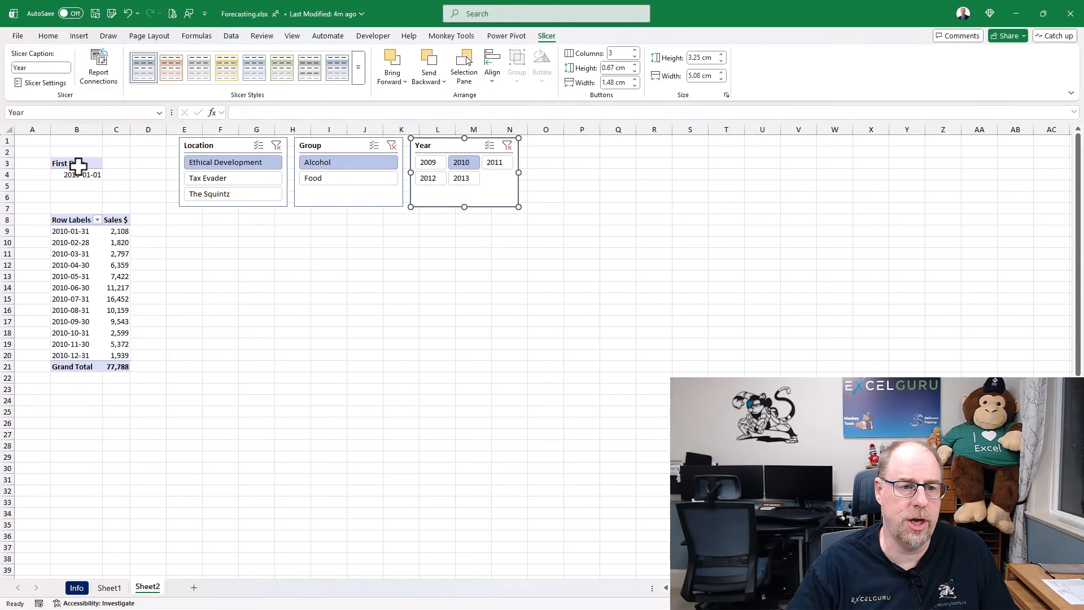
Add 2009 to the Year slicer's selection, clear the Location and Group filters, and select a date in the sales PivotTable.
{"action": "left_click", "coordinate": [435, 162], "text": "ctrl"}
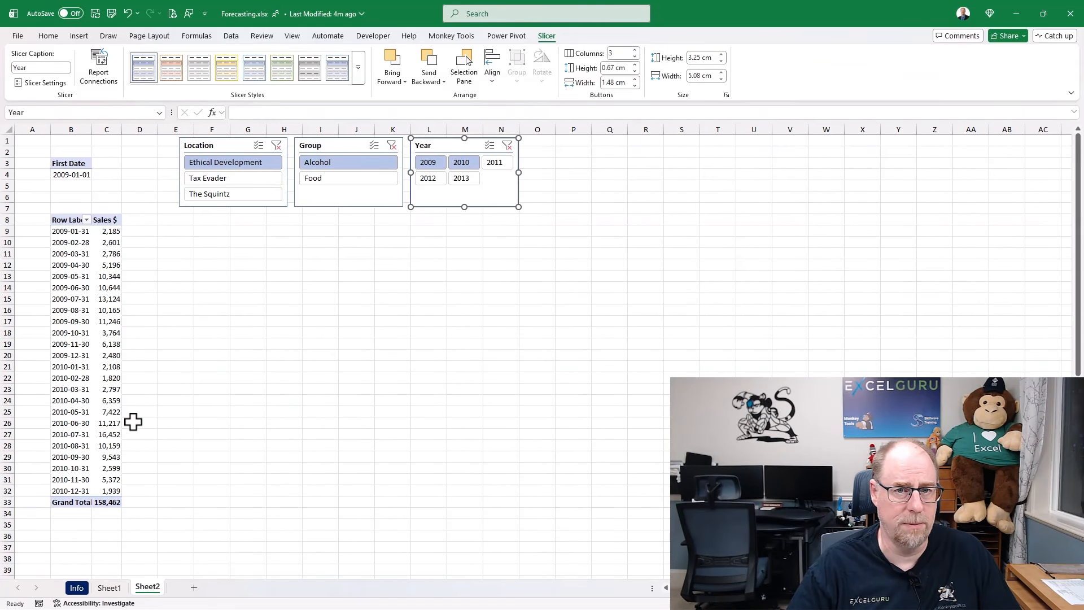
{"action": "left_click", "coordinate": [277, 145]}
{"action": "left_click", "coordinate": [392, 146]}
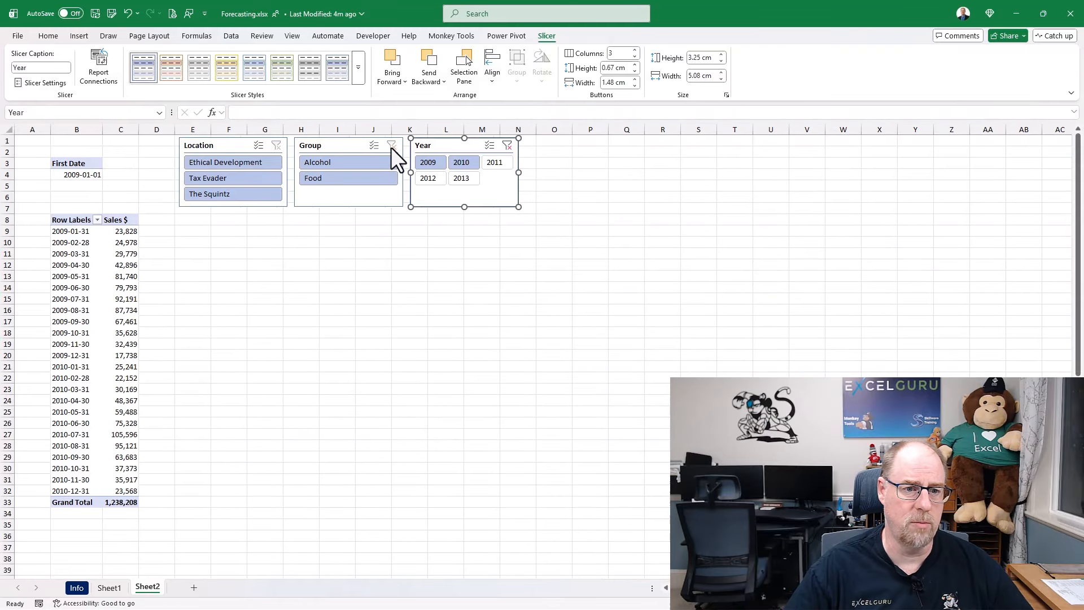
{"action": "left_click", "coordinate": [77, 243]}
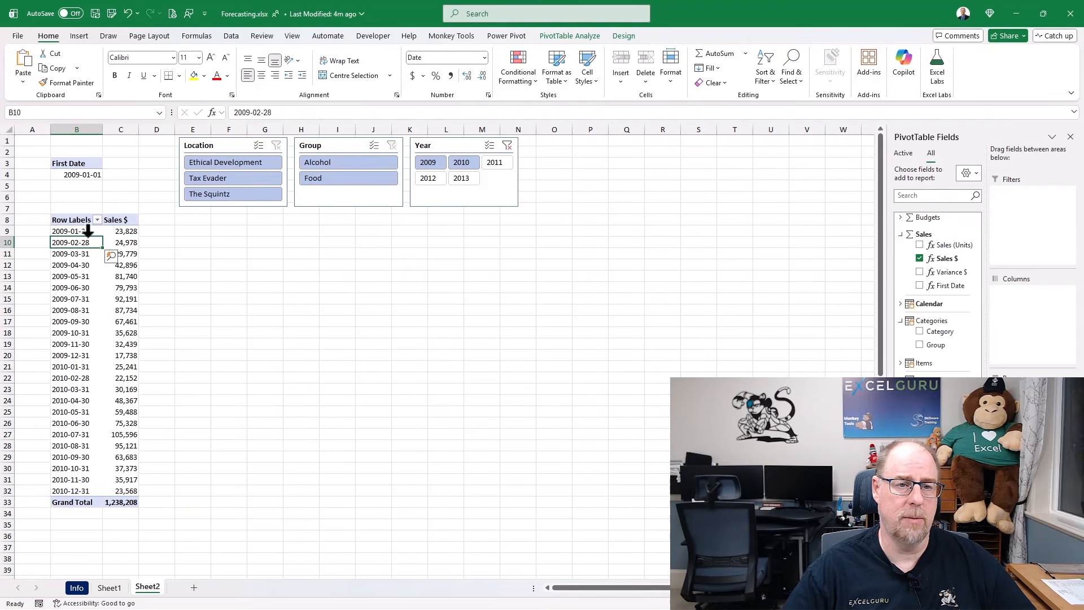
Start a forecast sheet from the sales PivotTable dates and set its seasonality manually to 12.
{"action": "left_click", "coordinate": [234, 38]}
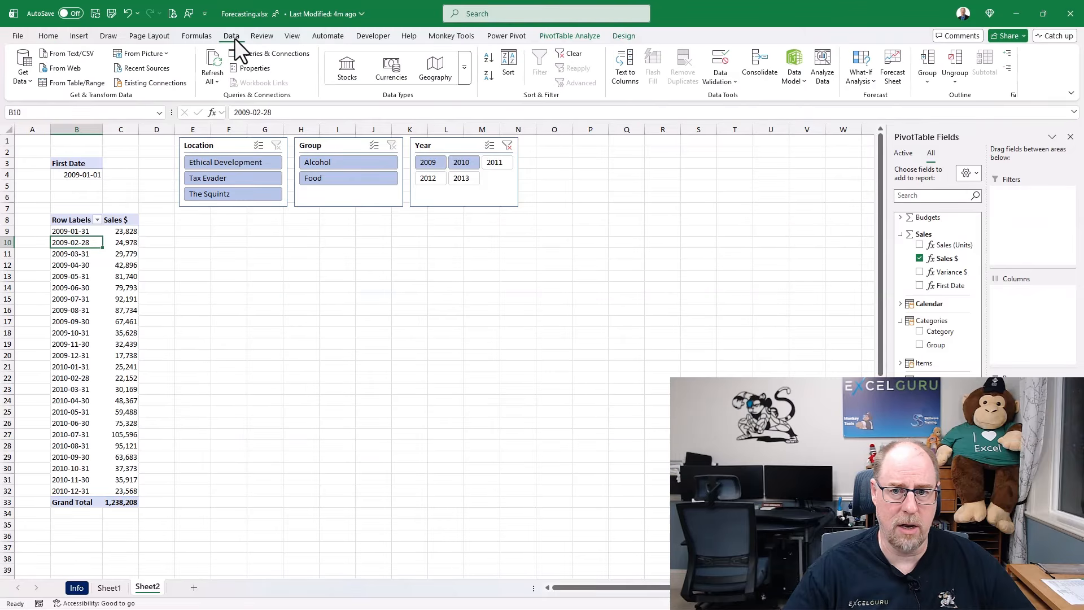
{"action": "left_click", "coordinate": [896, 63]}
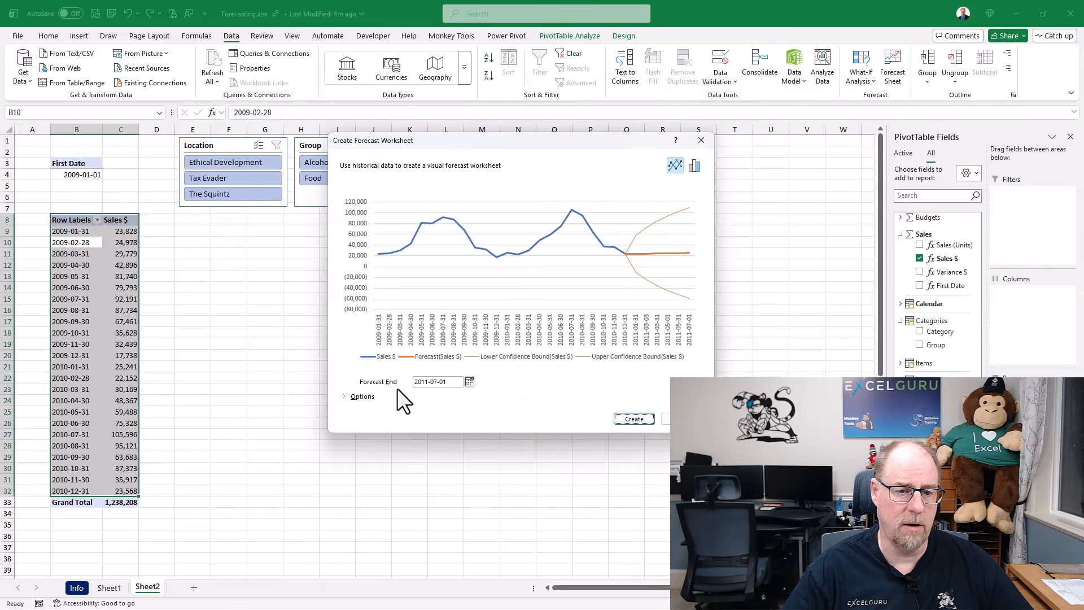
{"action": "left_click", "coordinate": [345, 396]}
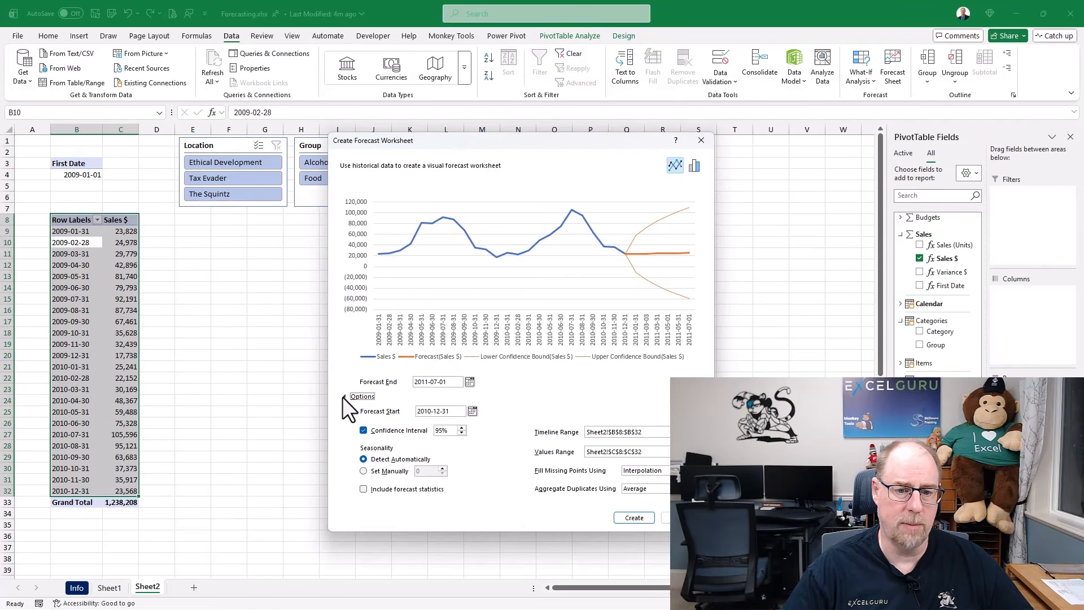
{"action": "left_click", "coordinate": [364, 471]}
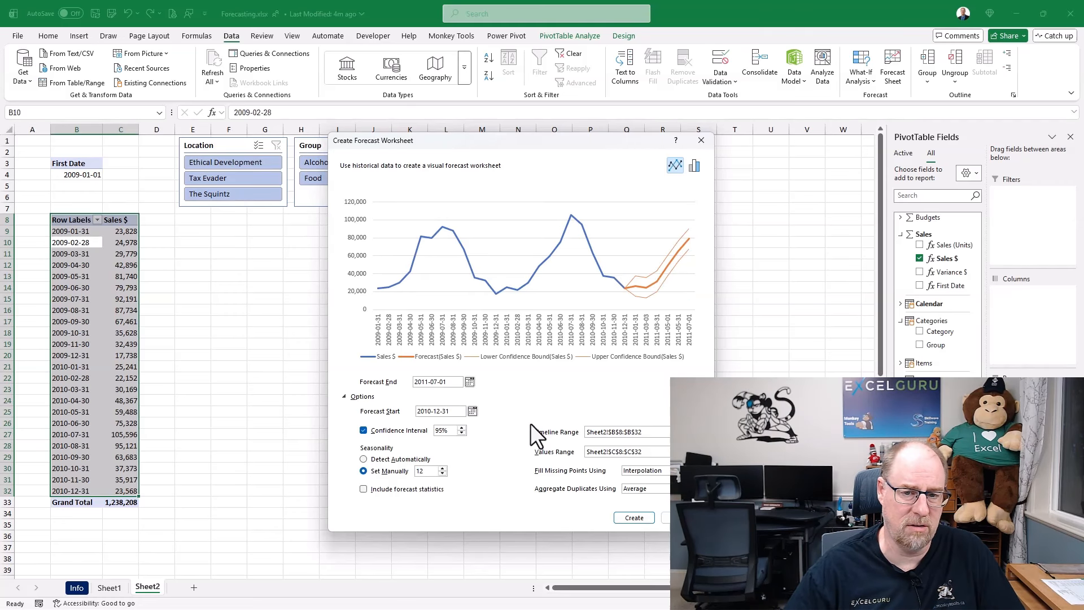
Set the forecast end date to 2011-12-31.
{"action": "left_click", "coordinate": [470, 382]}
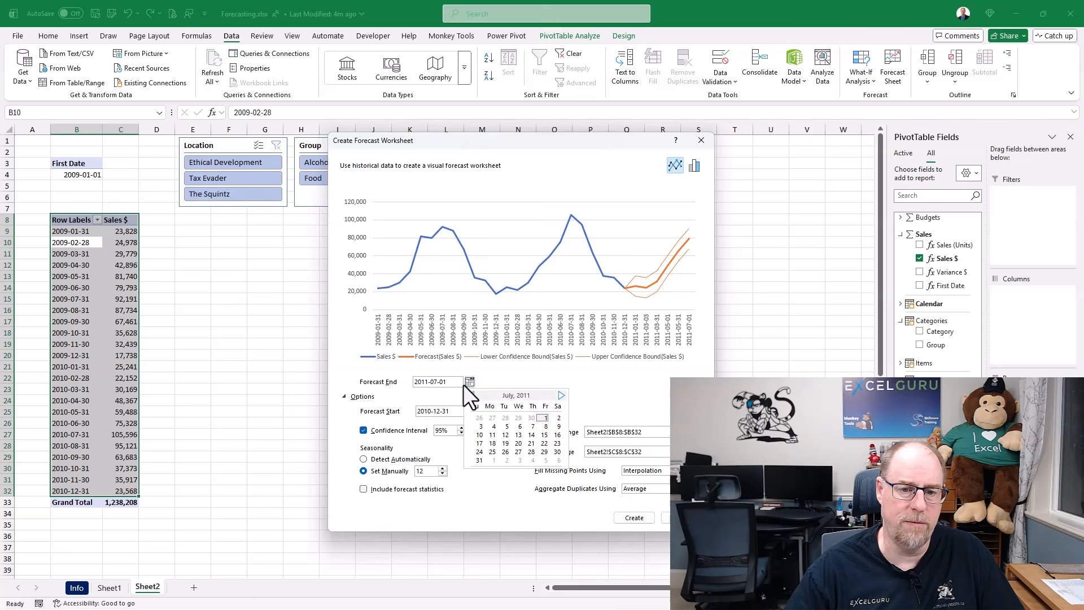
{"action": "left_click", "coordinate": [560, 395]}
{"action": "left_click", "coordinate": [561, 395]}
{"action": "left_click", "coordinate": [561, 395]}
{"action": "left_click", "coordinate": [561, 395]}
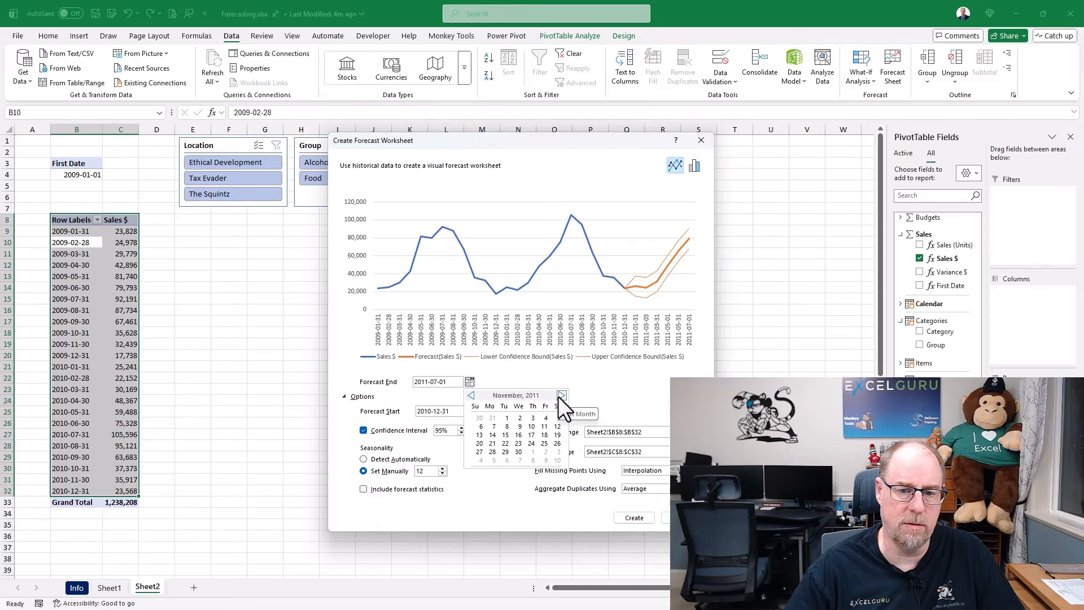
{"action": "left_click", "coordinate": [560, 395]}
{"action": "left_click", "coordinate": [557, 452]}
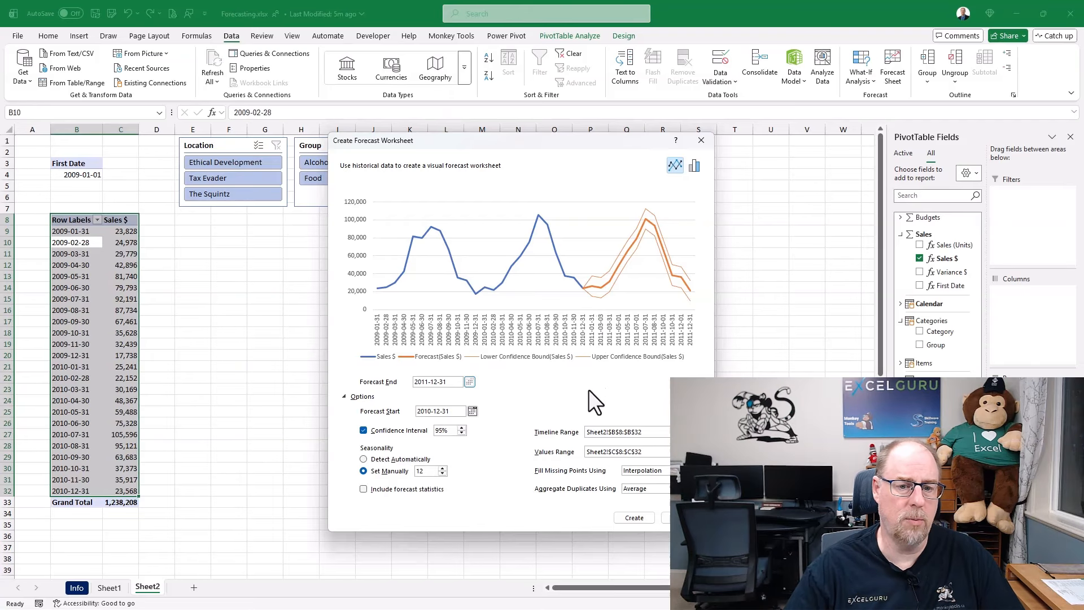
Create the forecast worksheet and move its chart to the empty area beside the table.
{"action": "left_click", "coordinate": [628, 517]}
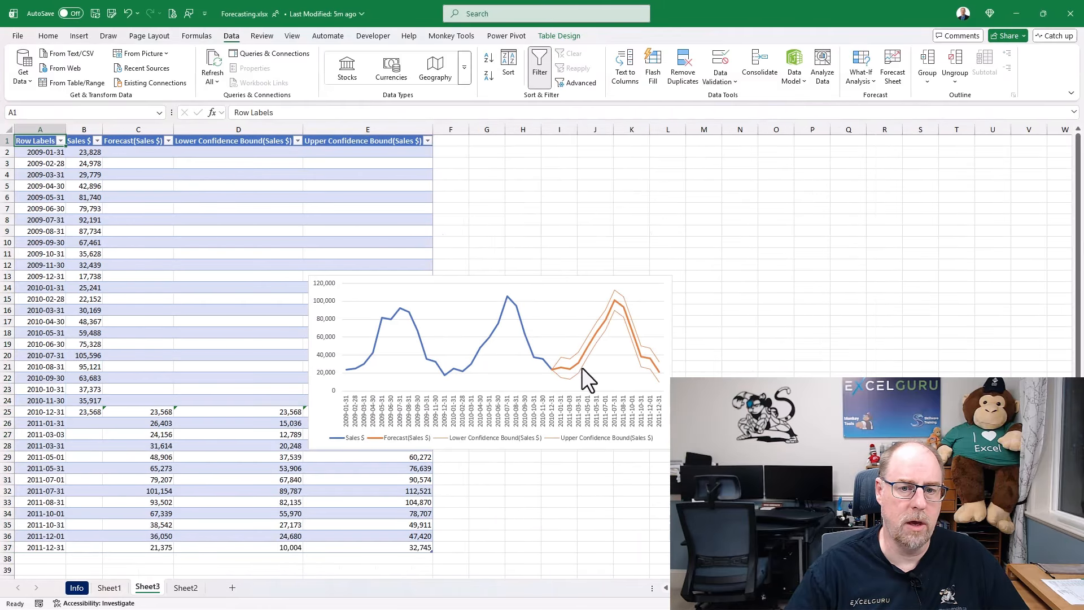
{"action": "left_click_drag", "start_coordinate": [543, 279], "coordinate": [680, 146]}
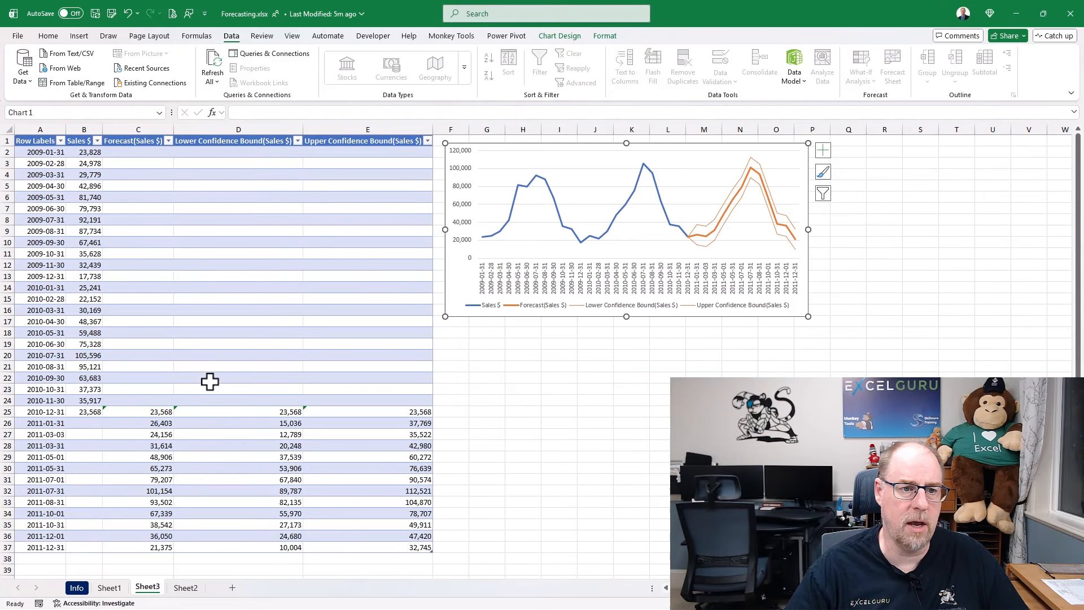
Inspect the contents of several 2009 cells in the forecast table's Sales $ and date columns.
{"action": "left_click", "coordinate": [87, 165]}
{"action": "left_click", "coordinate": [87, 174]}
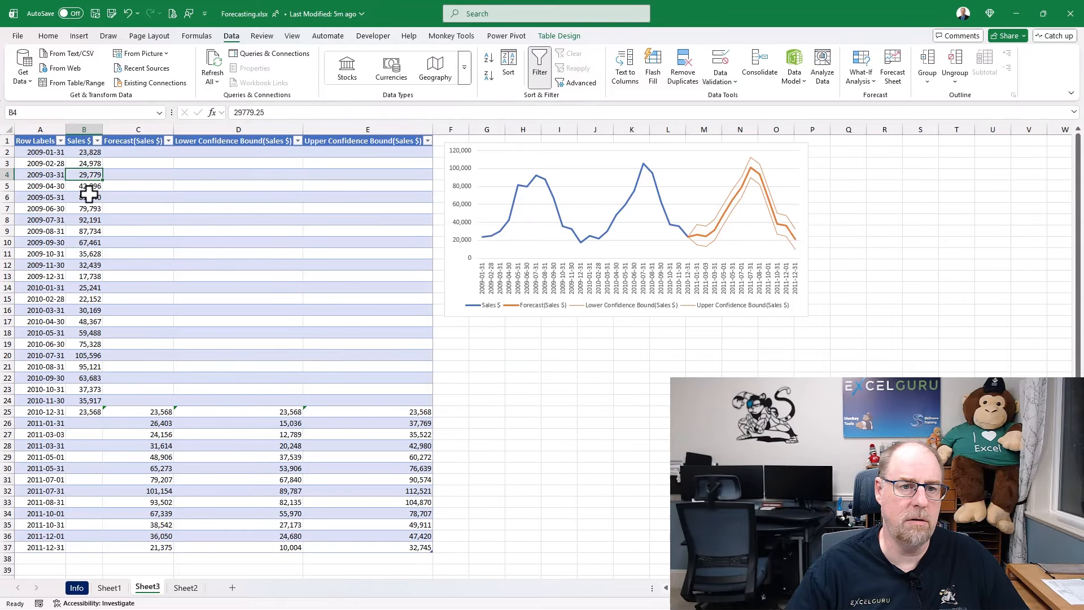
{"action": "left_click", "coordinate": [90, 198]}
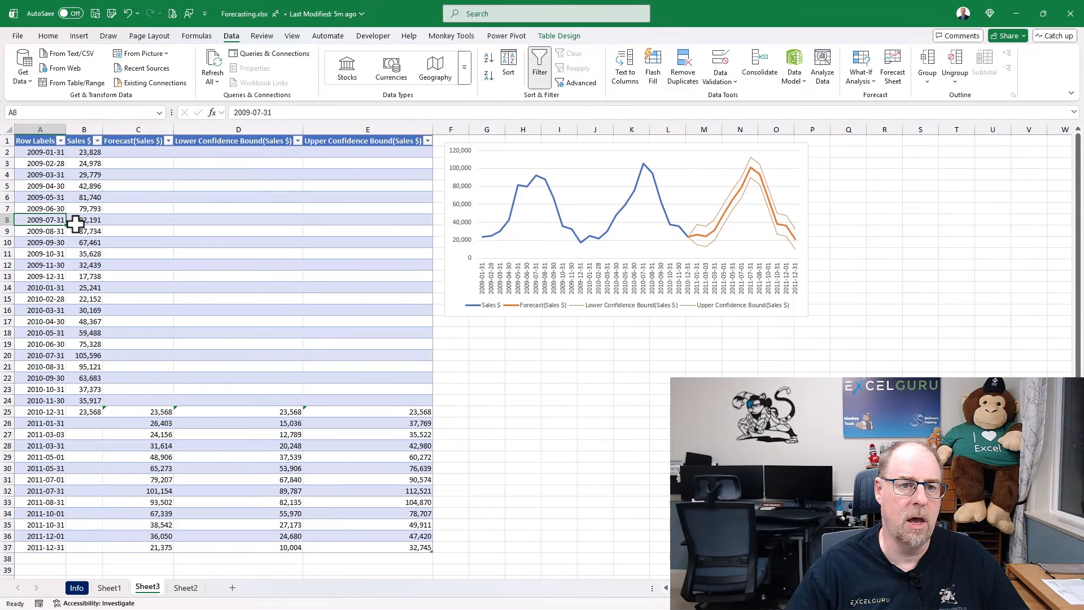
{"action": "left_click", "coordinate": [76, 220]}
Filter the sales PivotTable on Sheet2 to 2010 and 2011 and check the forecast table on Sheet3.
{"action": "left_click", "coordinate": [186, 588]}
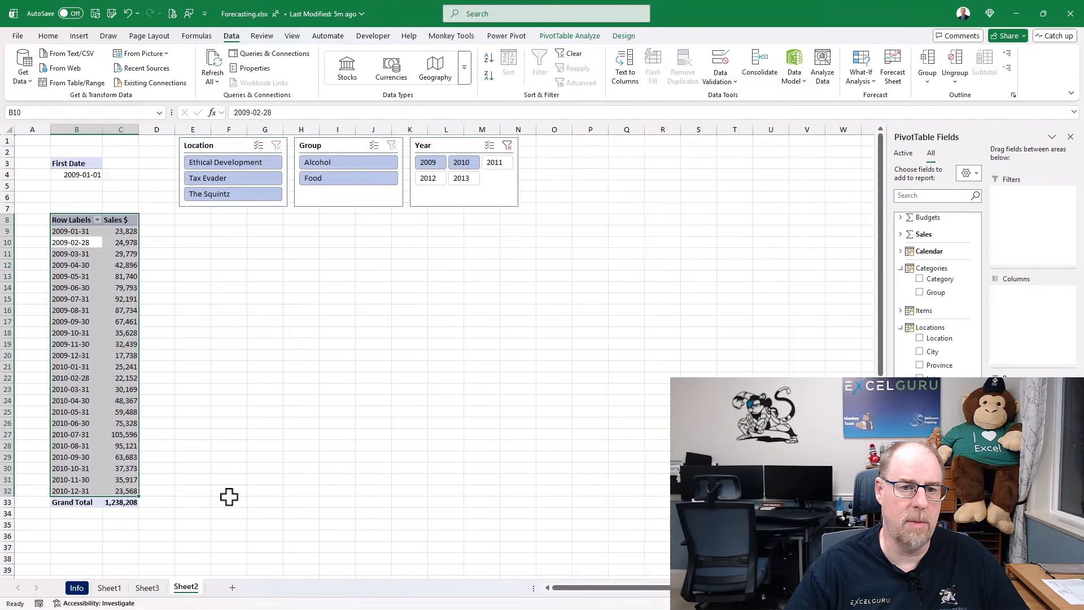
{"action": "left_click", "coordinate": [469, 160]}
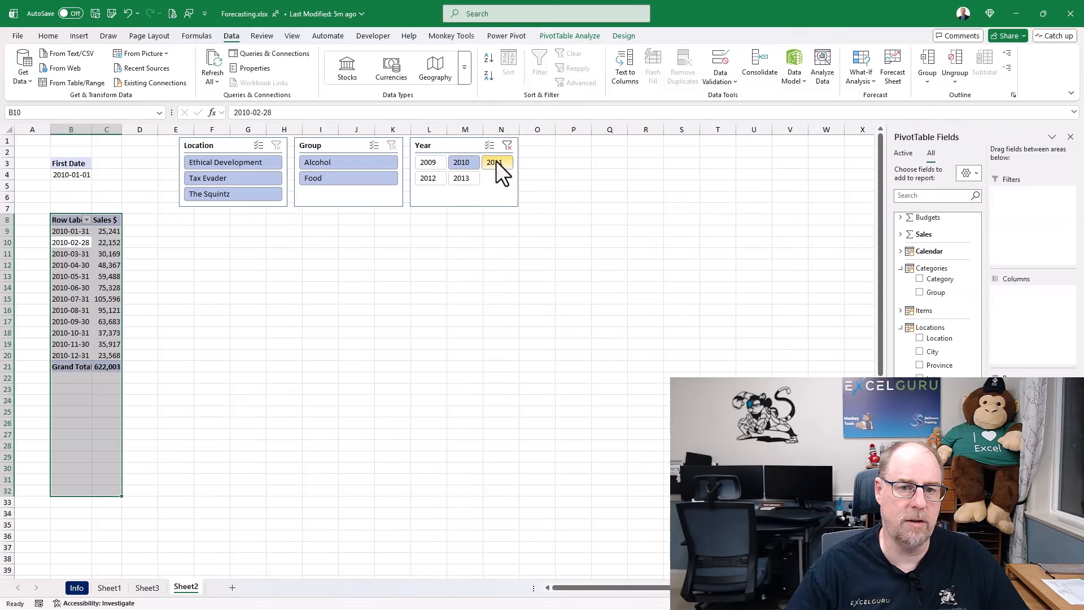
{"action": "left_click", "coordinate": [496, 162], "text": "ctrl"}
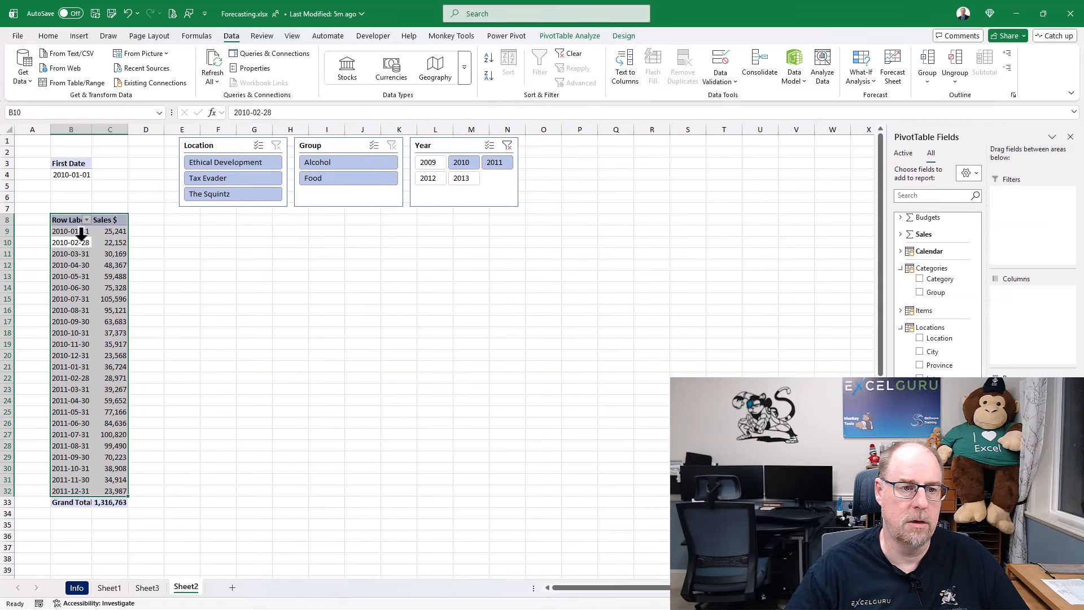
{"action": "left_click", "coordinate": [147, 587]}
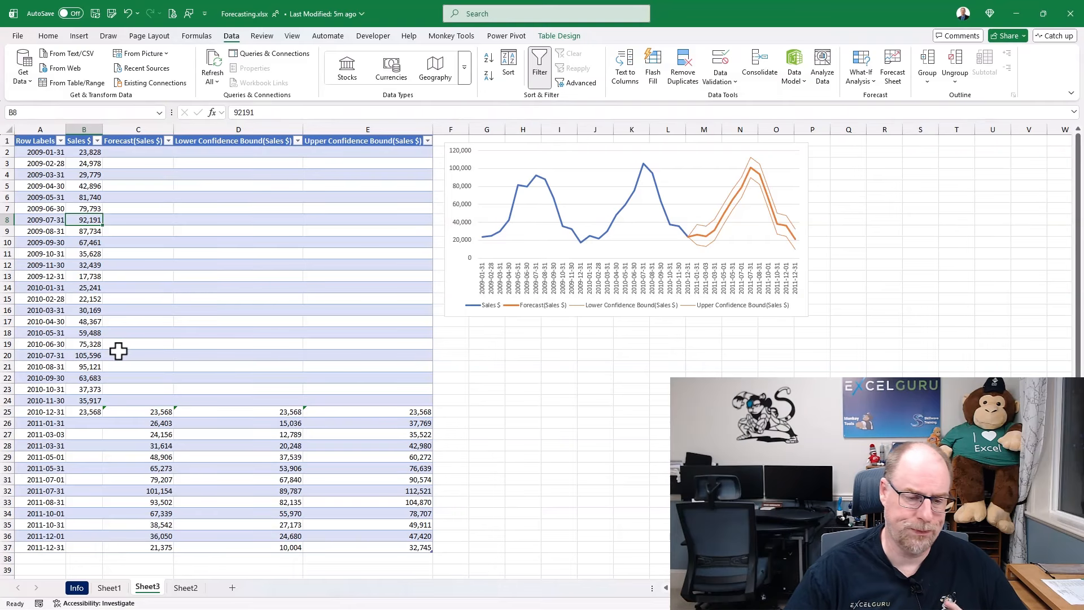
Return to Sheet2 and filter the sales PivotTable to the years 2009 and 2010.
{"action": "left_click", "coordinate": [187, 587]}
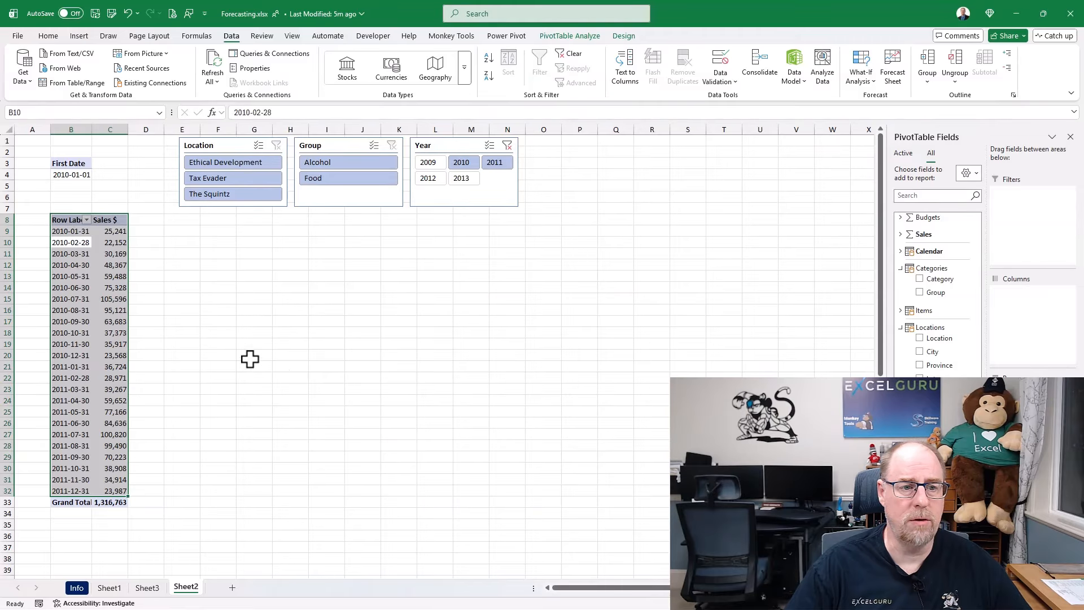
{"action": "left_click", "coordinate": [431, 162]}
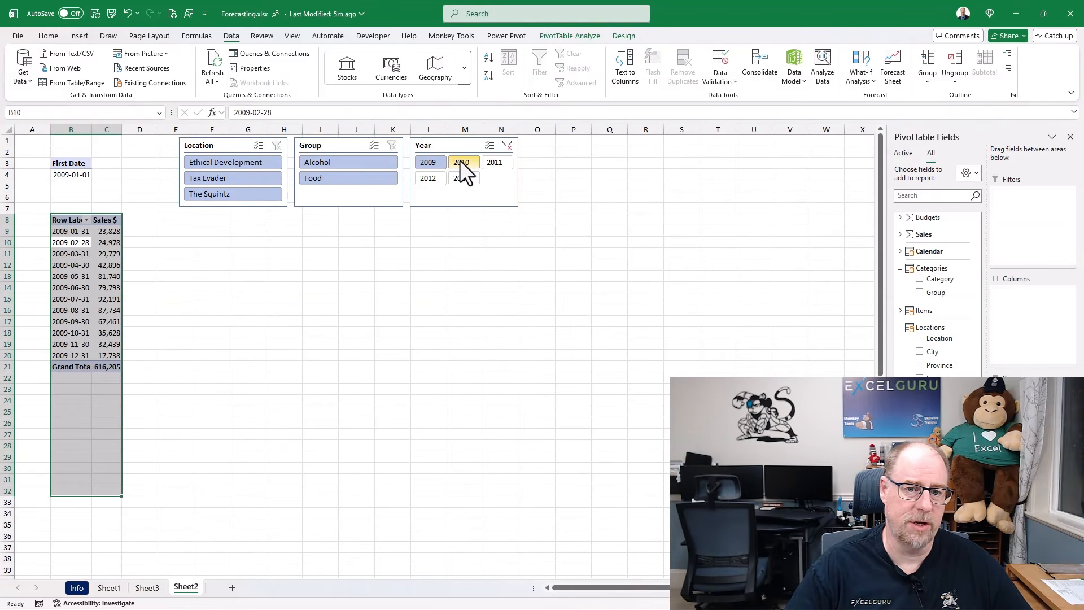
{"action": "left_click", "coordinate": [459, 162], "text": "ctrl"}
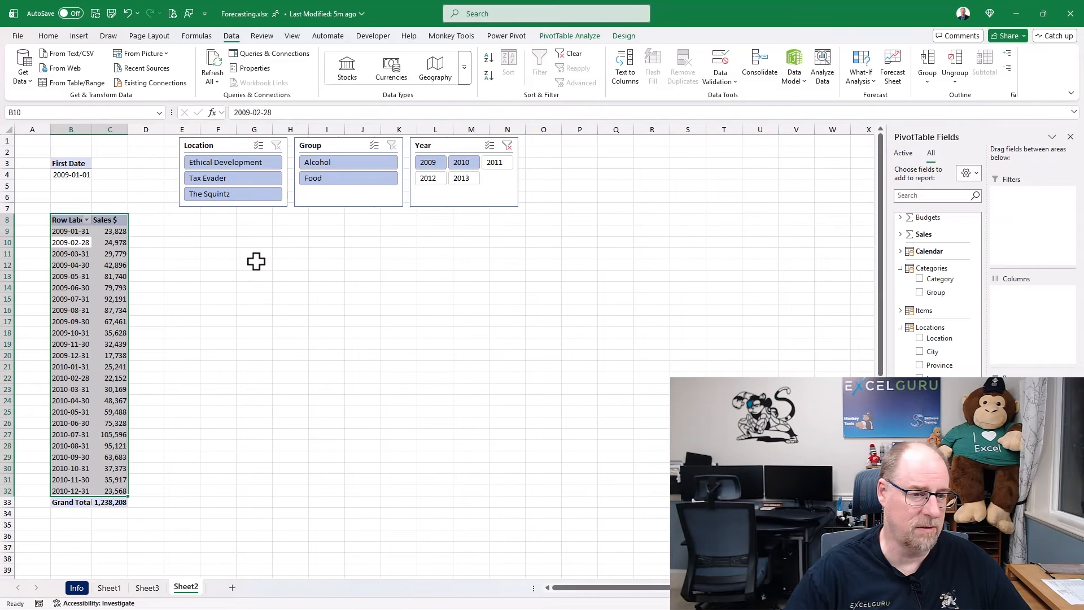
Convert the sales PivotTable on Sheet2 to cube formulas with the OLAP tools.
{"action": "left_click", "coordinate": [113, 231]}
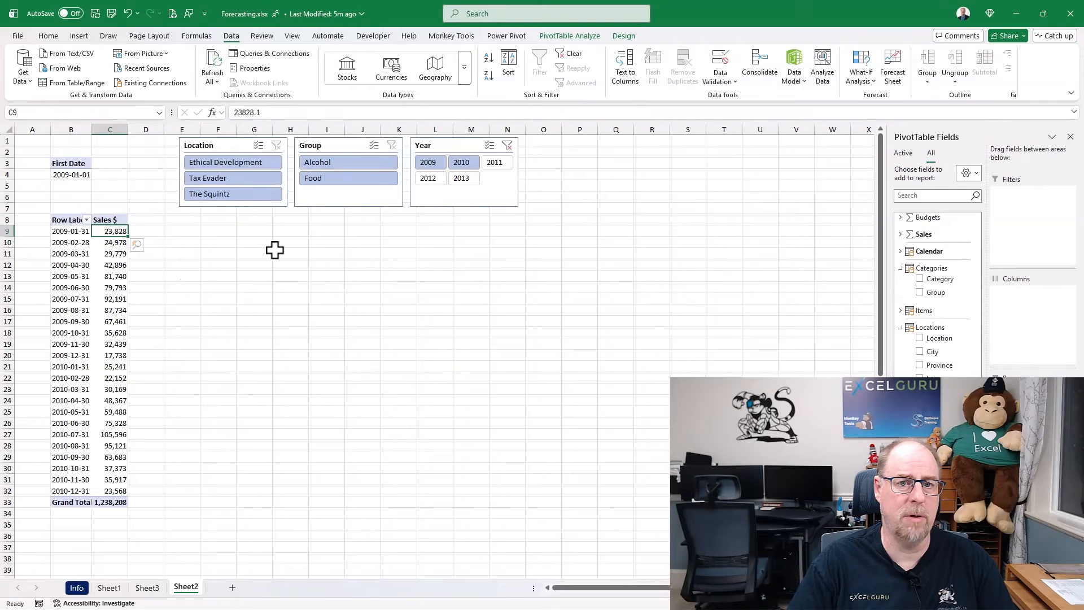
{"action": "left_click", "coordinate": [565, 36]}
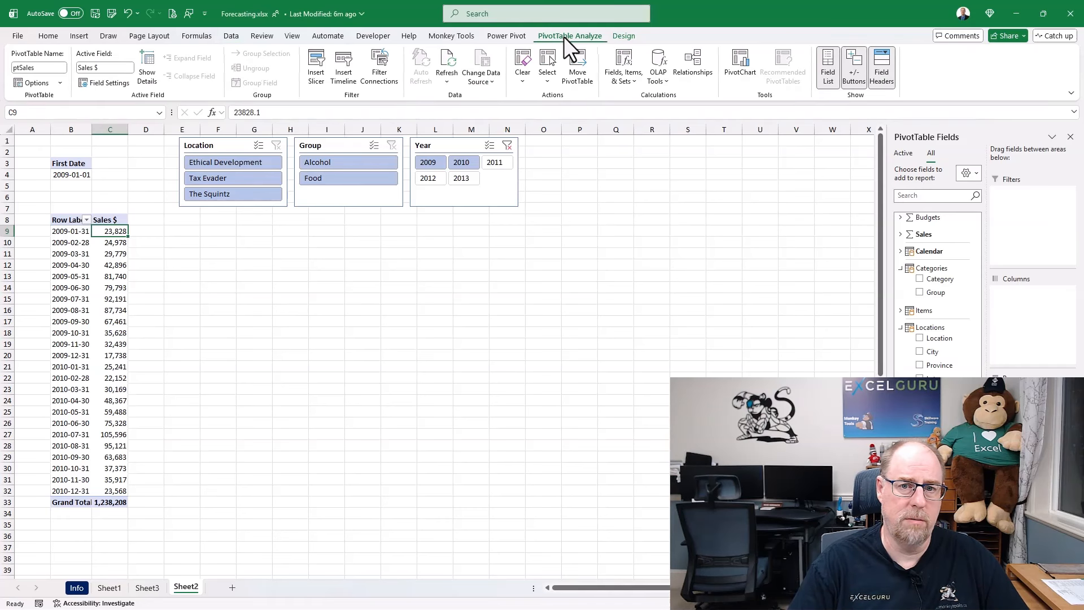
{"action": "left_click", "coordinate": [657, 80]}
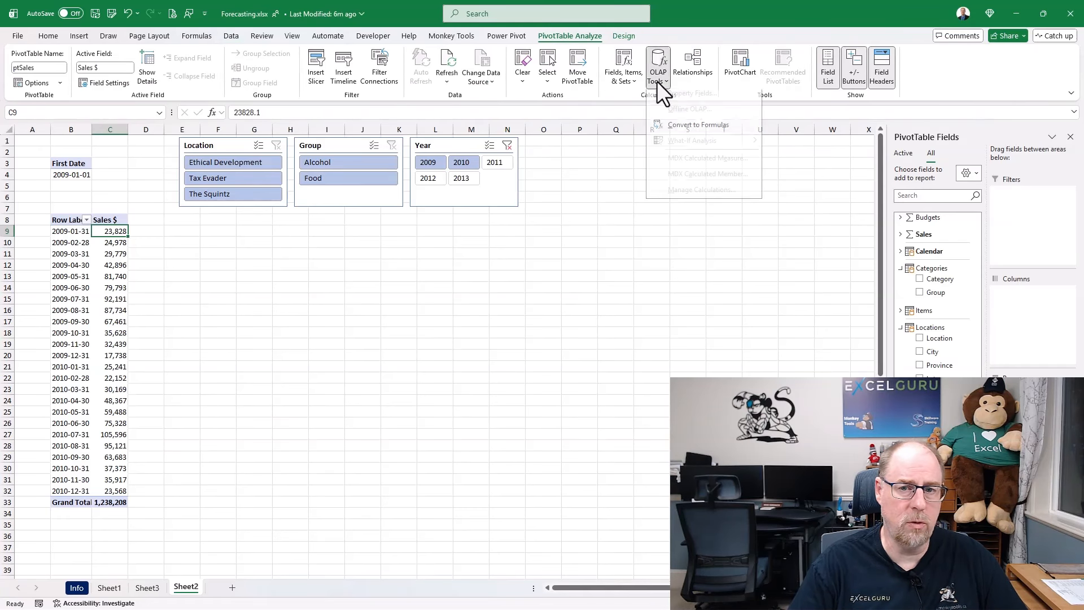
{"action": "left_click", "coordinate": [682, 129]}
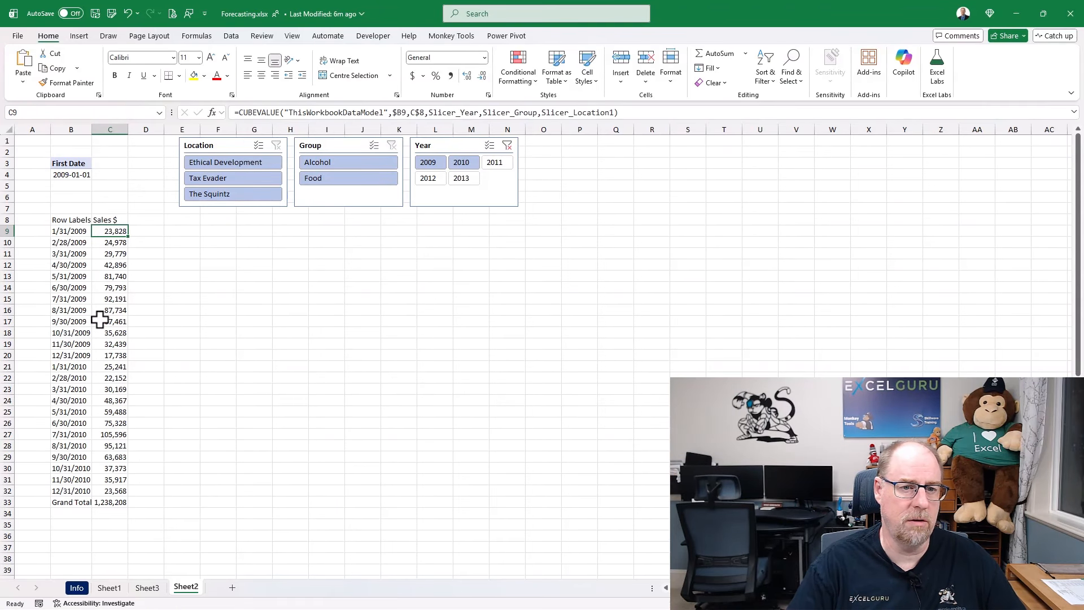
Test the formulas by filtering to each location in turn and to the Alcohol group, clearing each slicer after its test.
{"action": "left_click", "coordinate": [223, 161]}
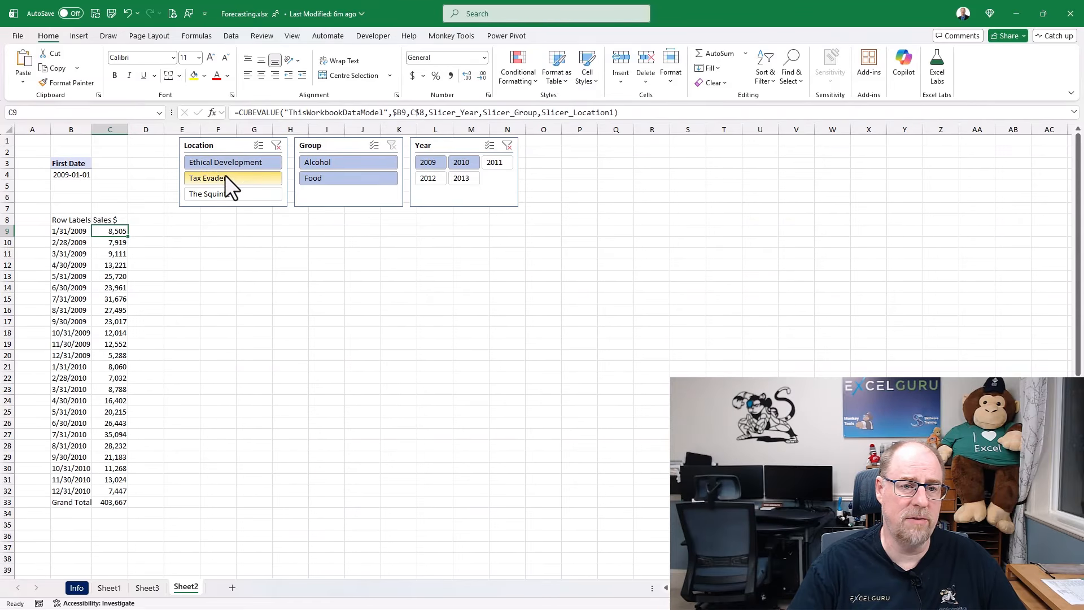
{"action": "left_click", "coordinate": [224, 176]}
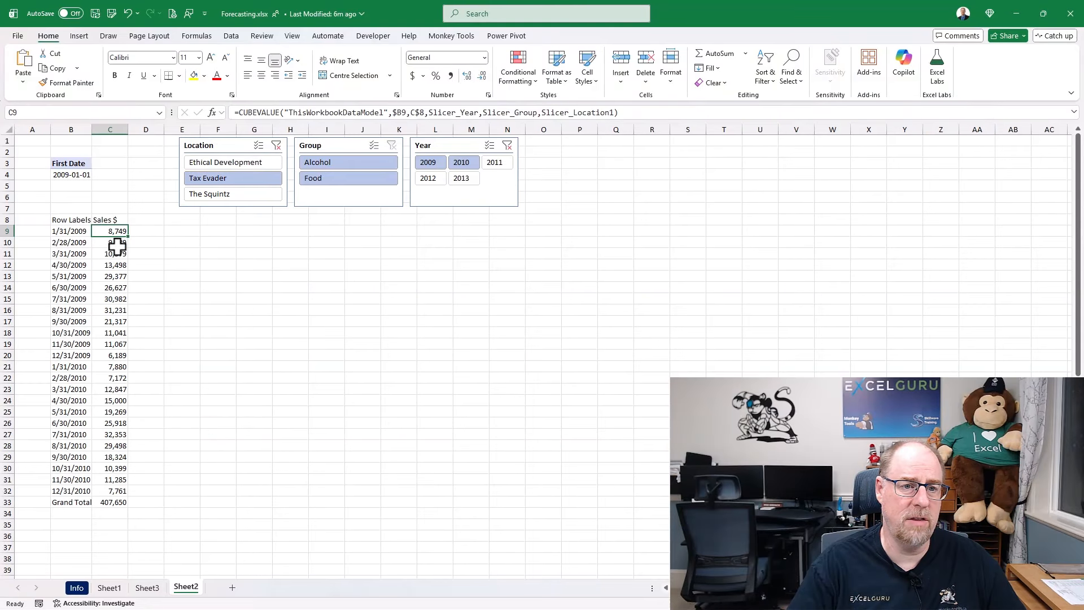
{"action": "left_click", "coordinate": [213, 193]}
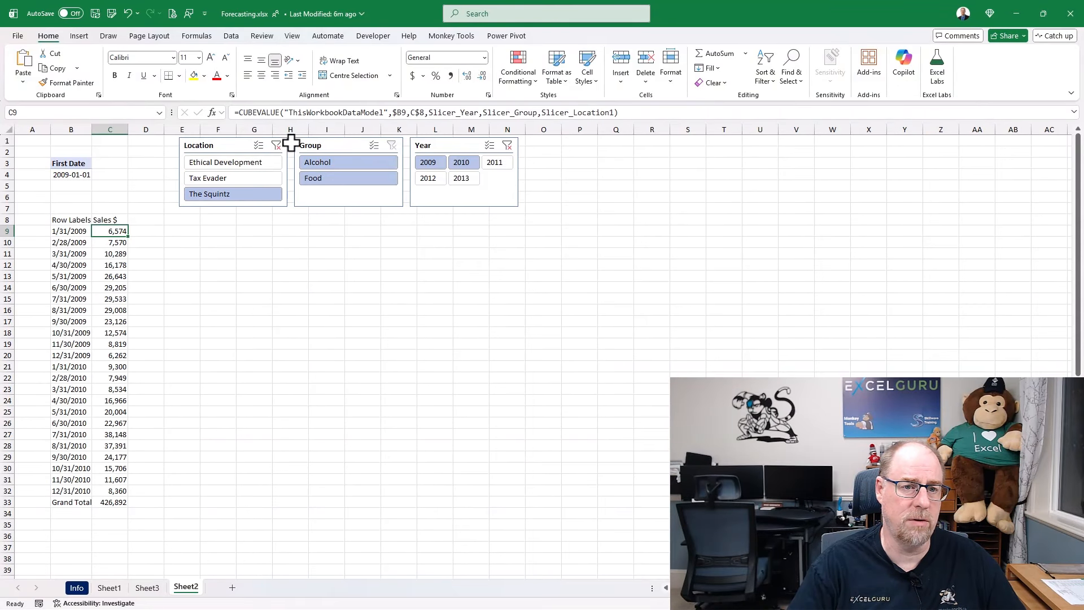
{"action": "left_click", "coordinate": [272, 145]}
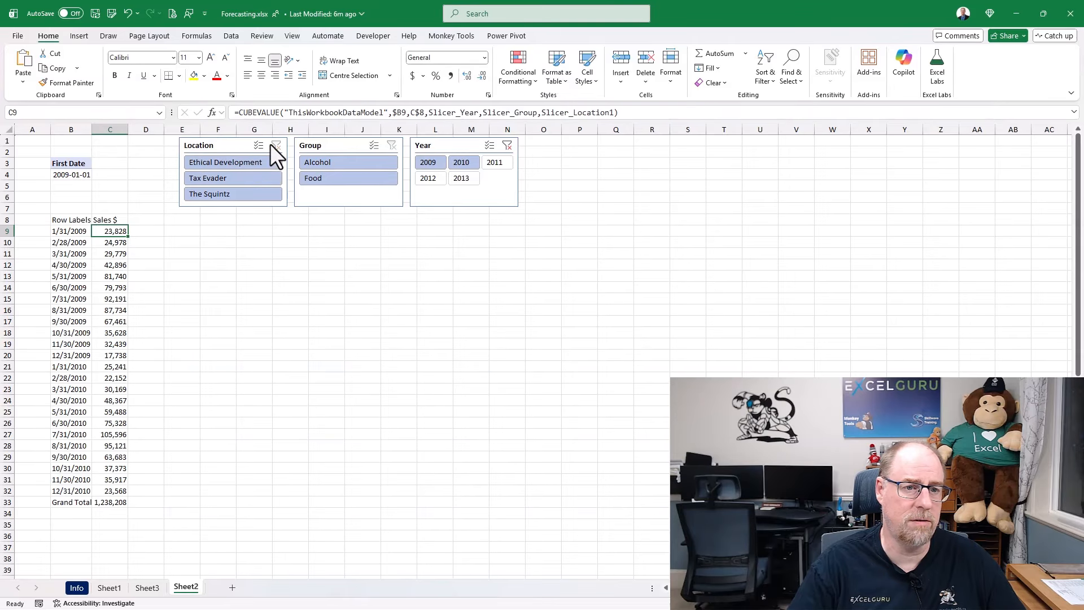
{"action": "left_click", "coordinate": [330, 176]}
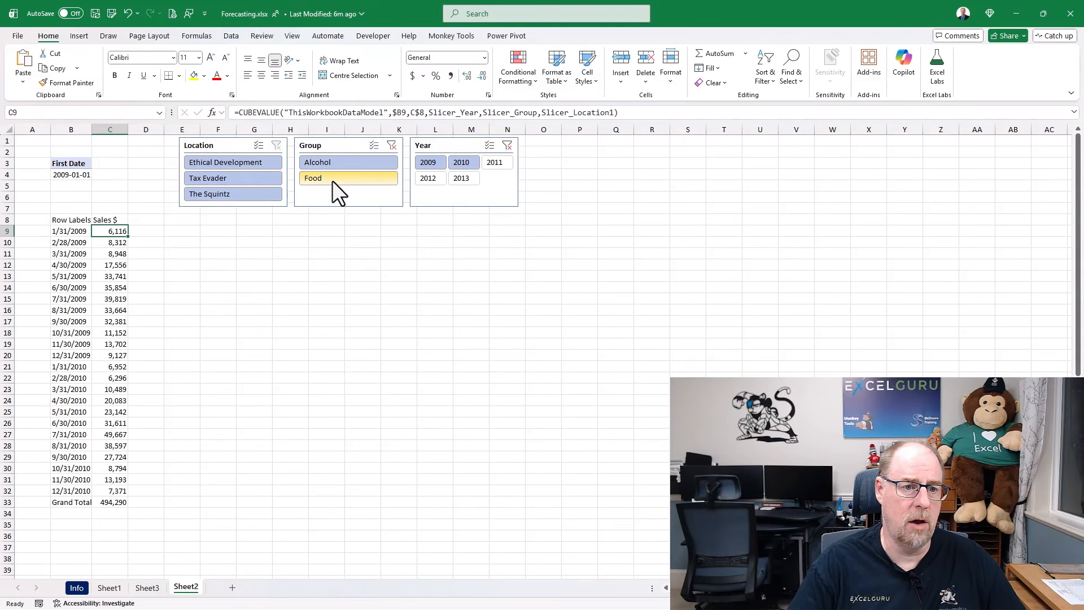
{"action": "left_click", "coordinate": [389, 145]}
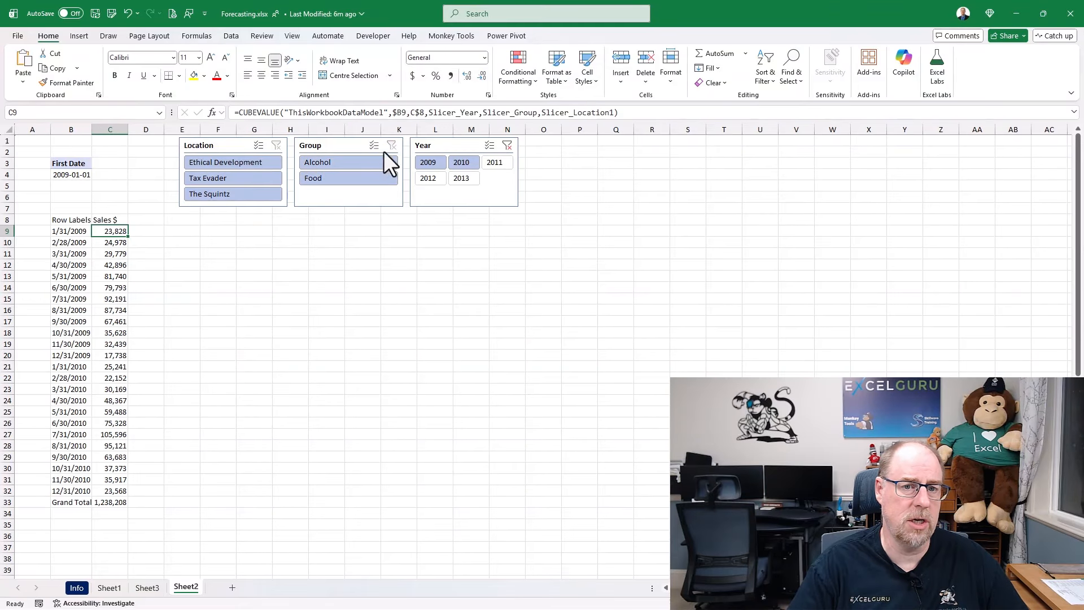
Test the formulas with only 2010 and only 2011 in the Year slicer, and restore 2009 and 2010.
{"action": "left_click", "coordinate": [461, 162]}
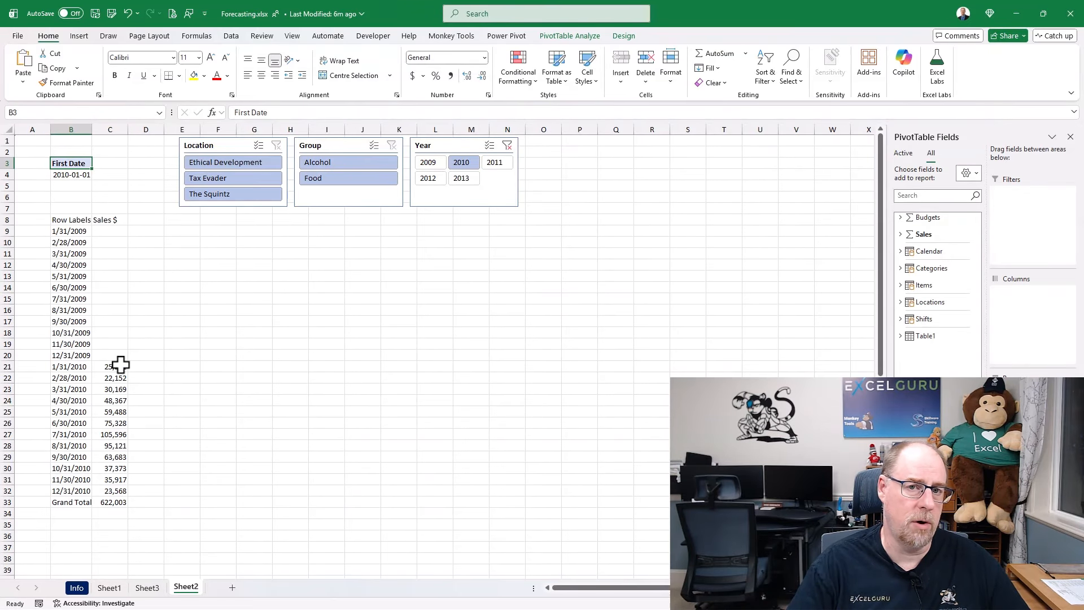
{"action": "left_click", "coordinate": [501, 169]}
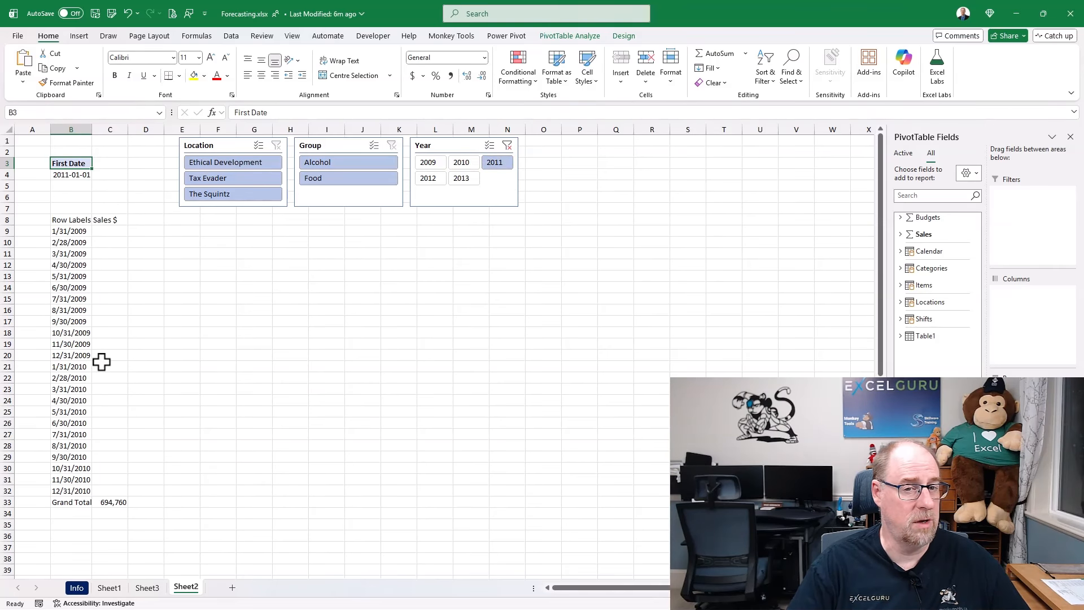
{"action": "left_click", "coordinate": [434, 162]}
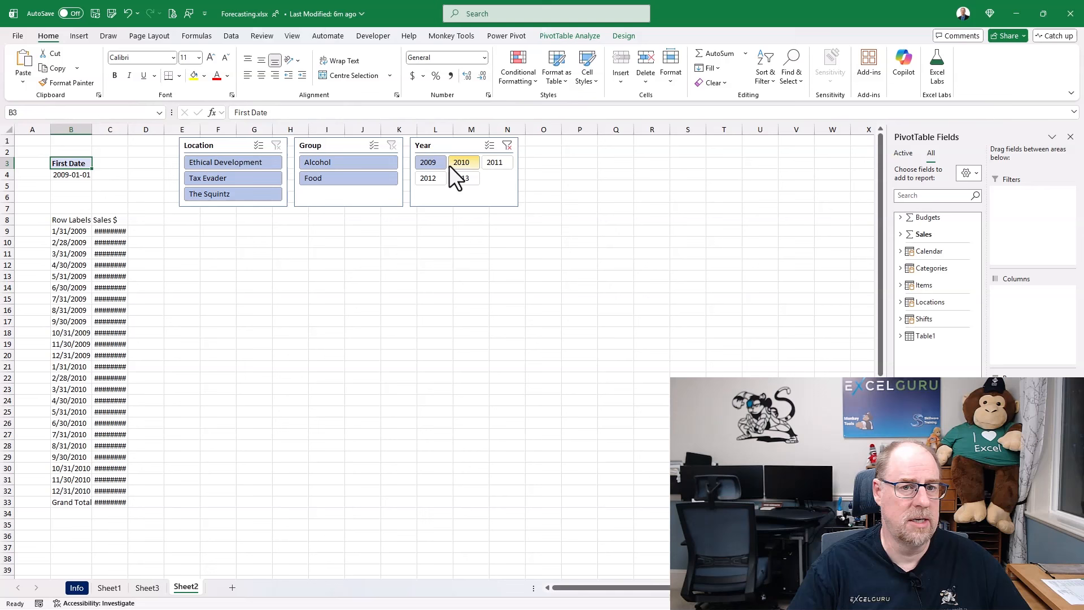
{"action": "left_click", "coordinate": [459, 162], "text": "ctrl"}
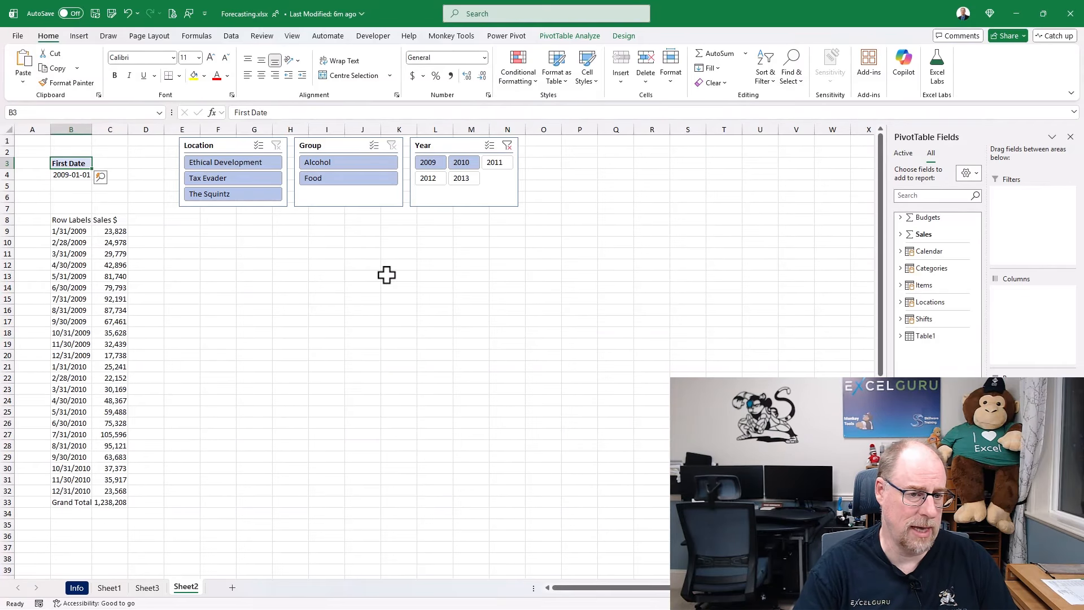
Filter the Year slicer to 2010 only, and show the CUBEVALUE formula of C9:C32 in an expanded formula bar.
{"action": "left_click", "coordinate": [462, 164]}
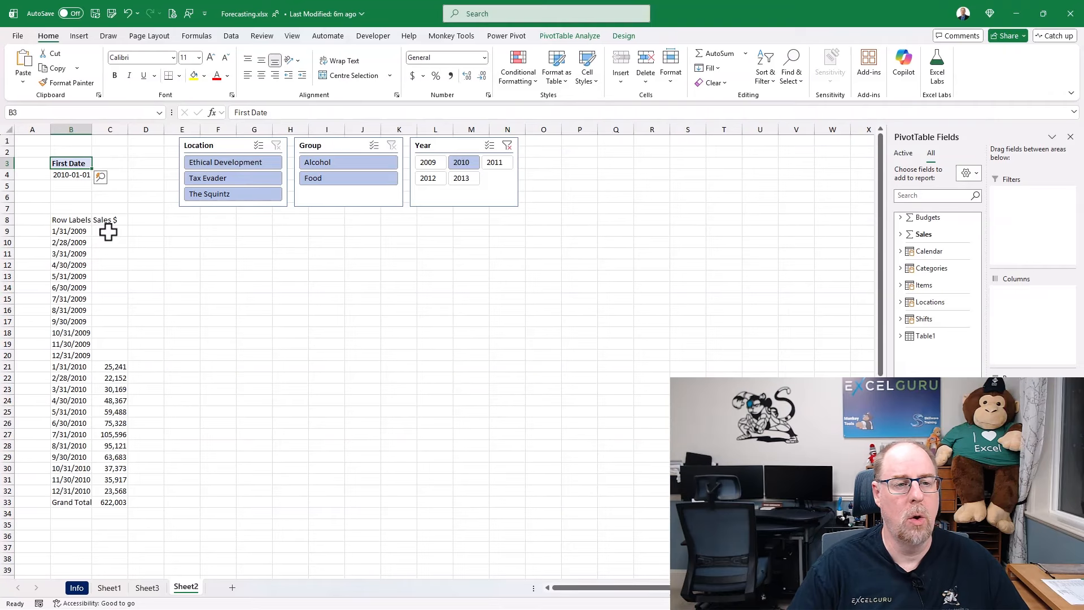
{"action": "left_click_drag", "start_coordinate": [106, 229], "coordinate": [110, 490]}
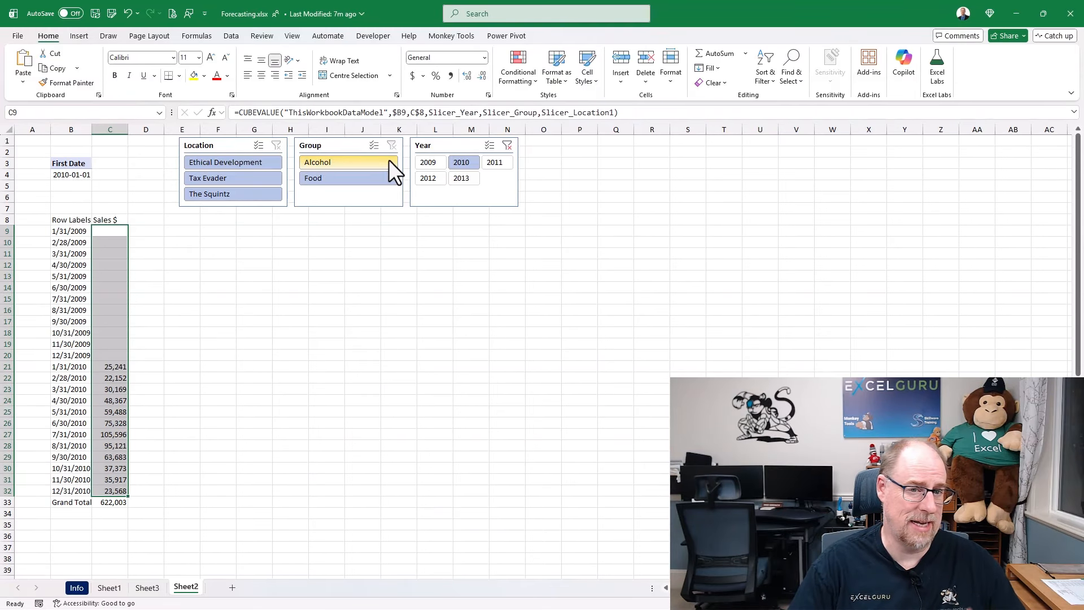
{"action": "left_click", "coordinate": [1074, 112]}
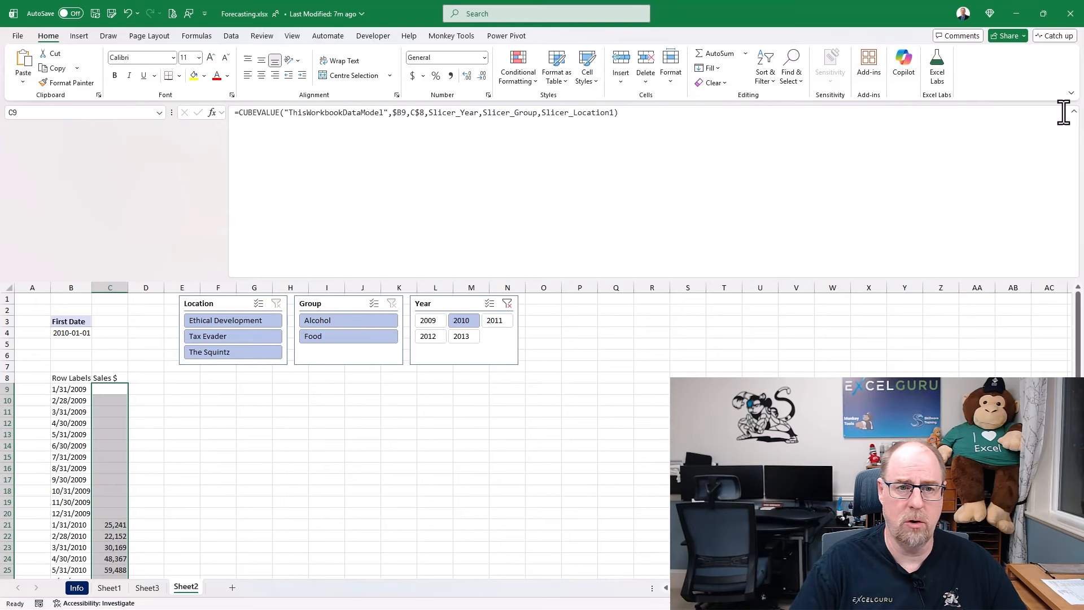
Reformat the CUBEVALUE formula in C9 with each argument indented on its own line and the closing parenthesis on a separate line.
{"action": "left_click", "coordinate": [283, 114]}
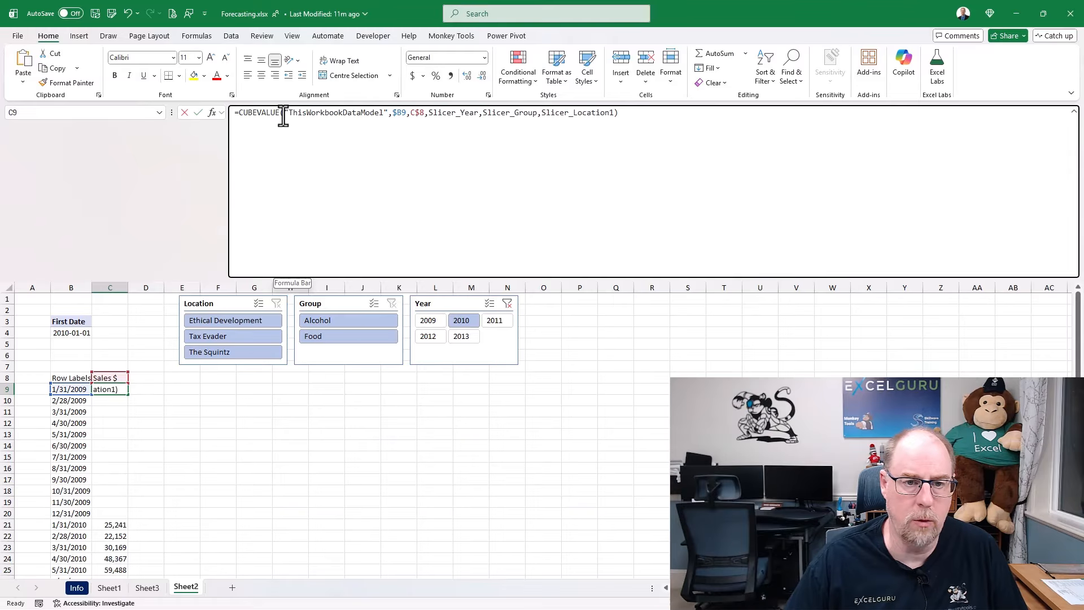
{"action": "key", "text": "alt+Return"}
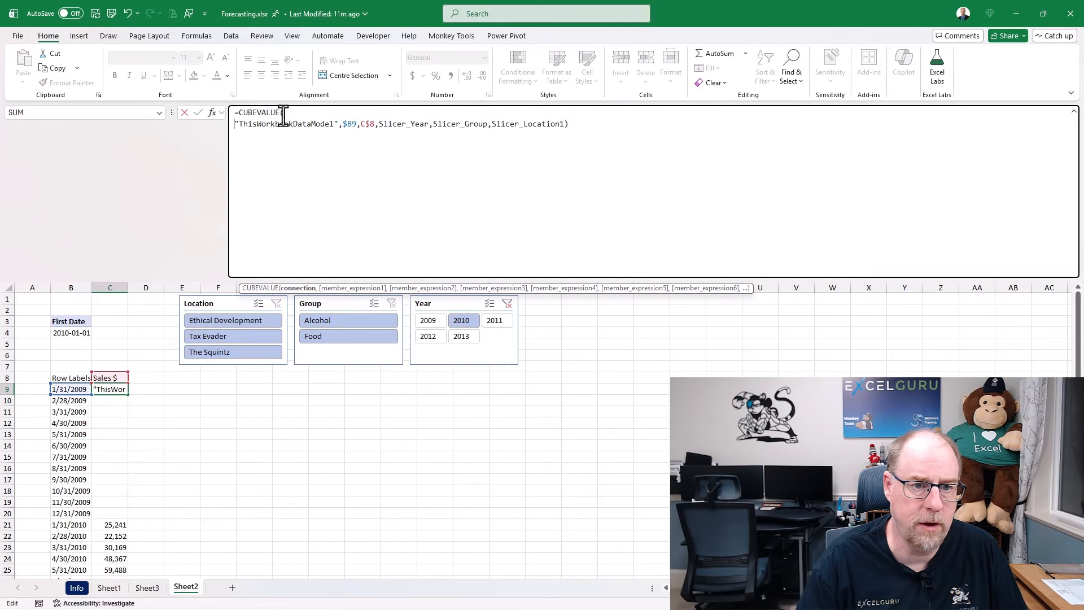
{"action": "left_click", "coordinate": [356, 124]}
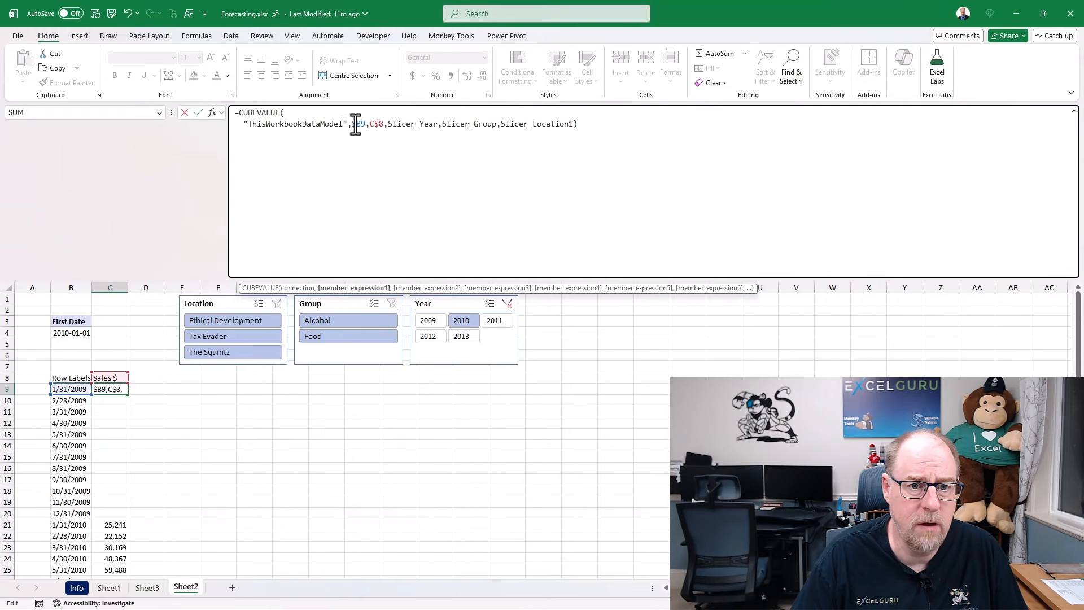
{"action": "key", "text": "alt+Return"}
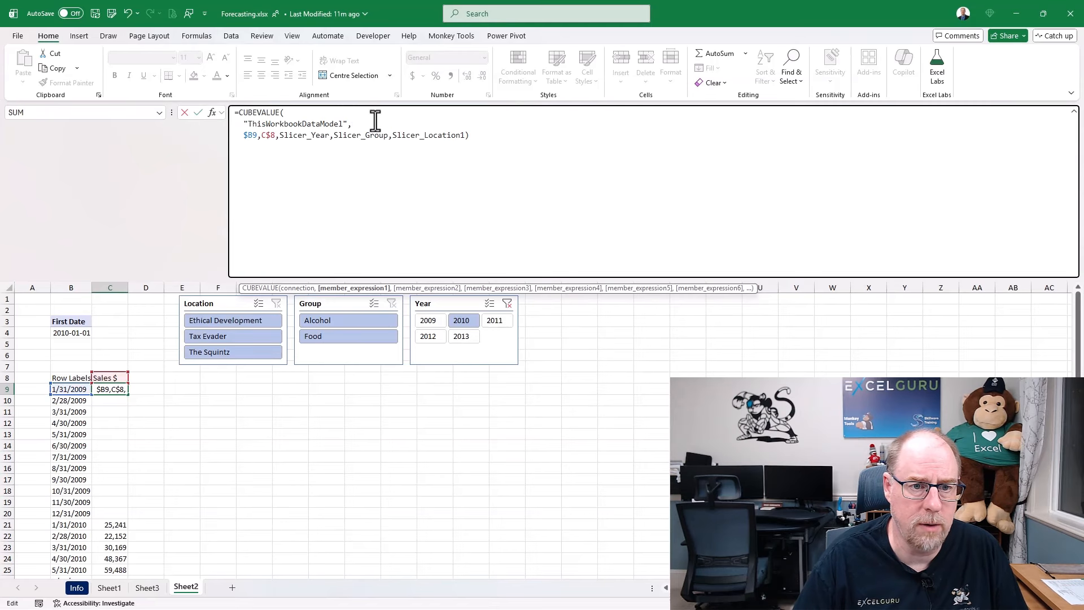
{"action": "left_click", "coordinate": [260, 136]}
{"action": "key", "text": "alt+Return"}
{"action": "left_click", "coordinate": [265, 148]}
{"action": "key", "text": "alt+Return"}
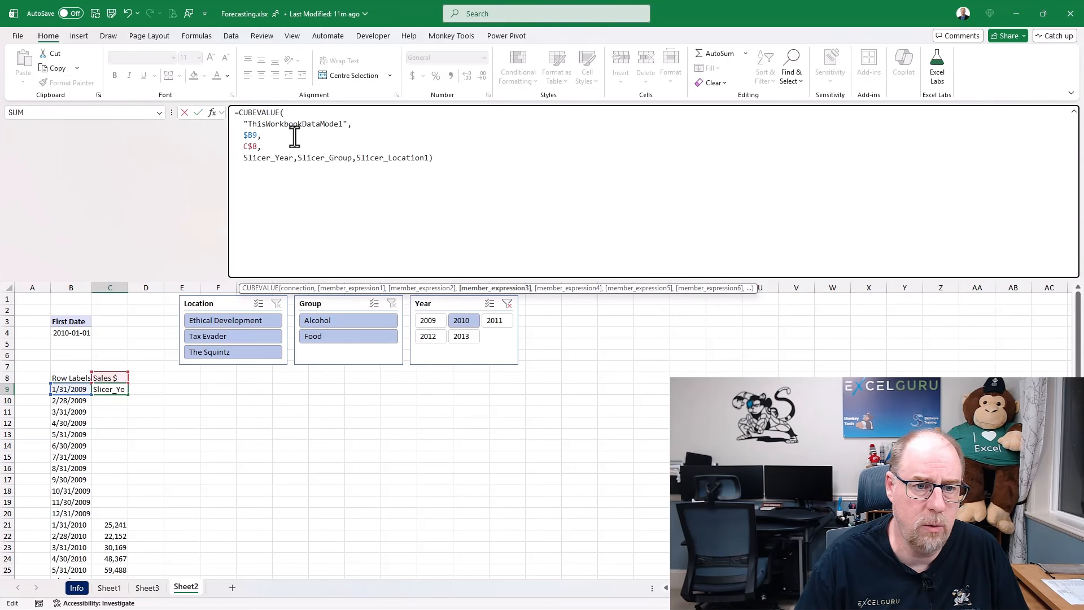
{"action": "left_click", "coordinate": [297, 158]}
{"action": "key", "text": "alt+Return"}
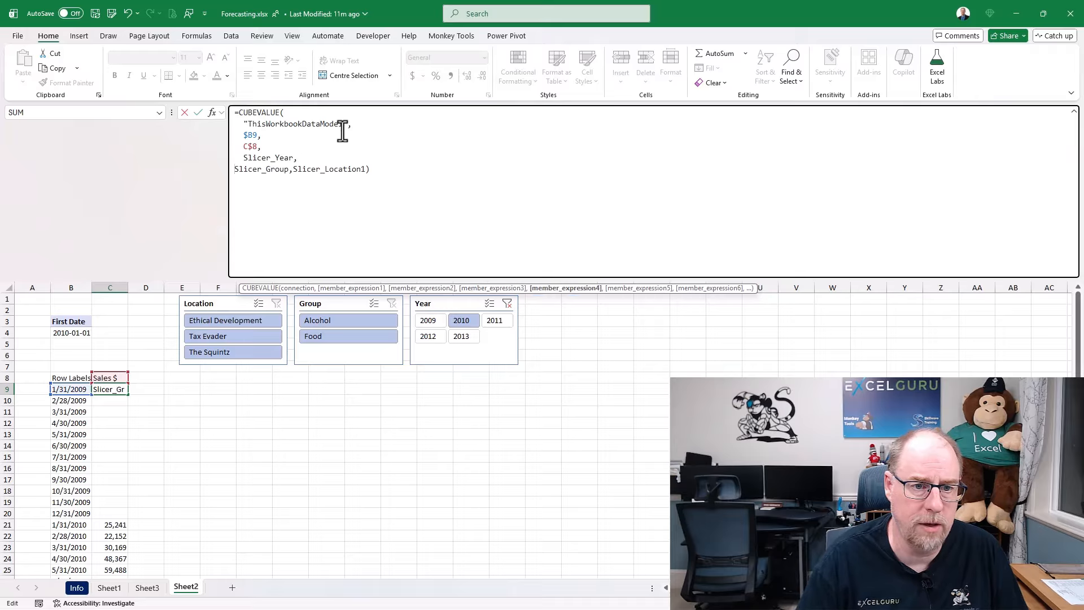
{"action": "left_click", "coordinate": [302, 170]}
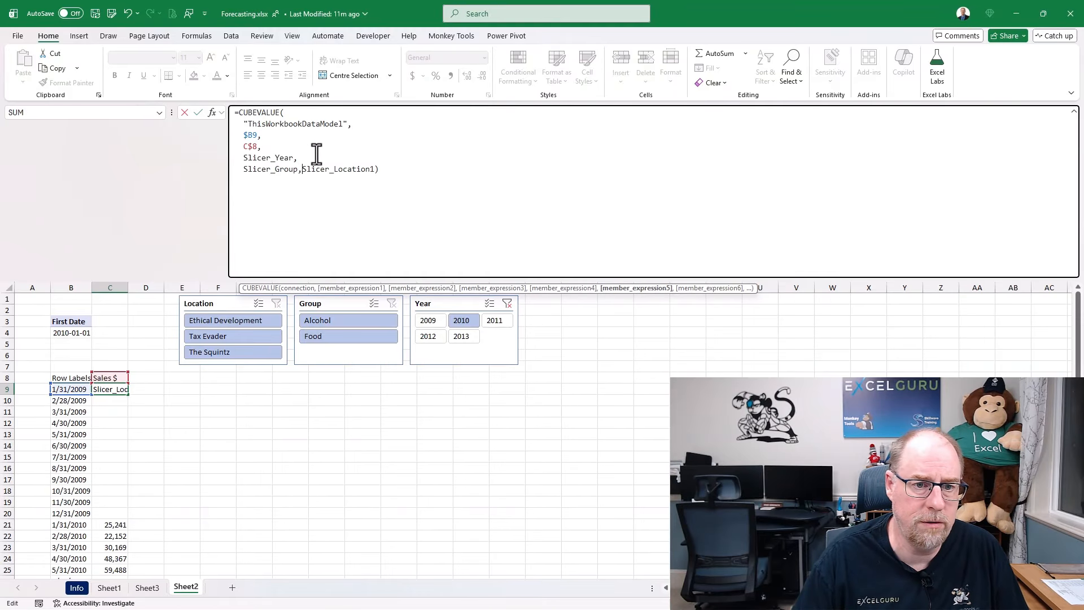
{"action": "key", "text": "alt+Return"}
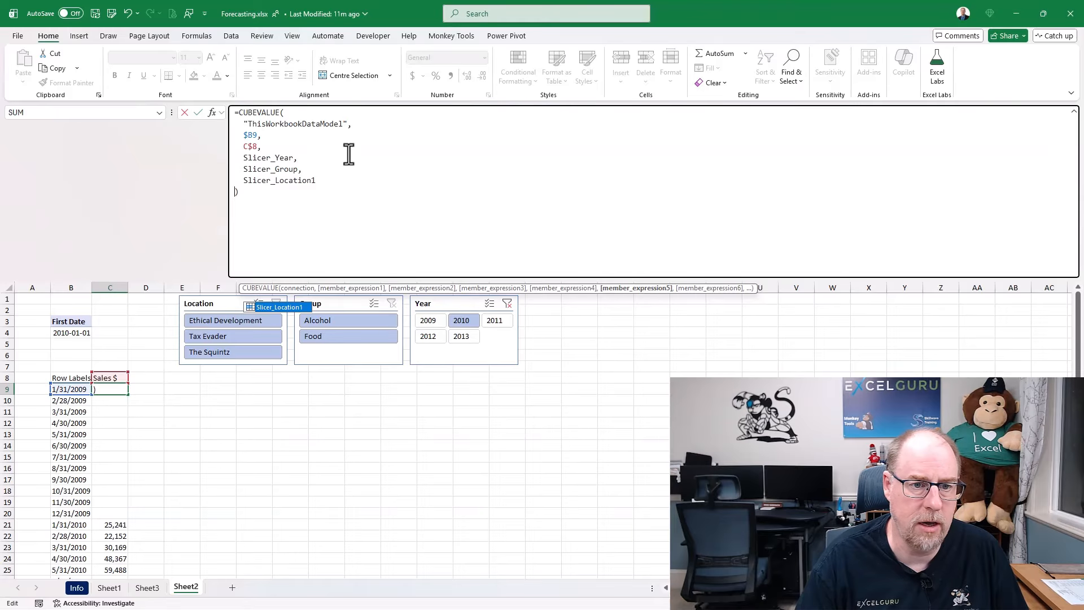
{"action": "key", "text": "ctrl+Return"}
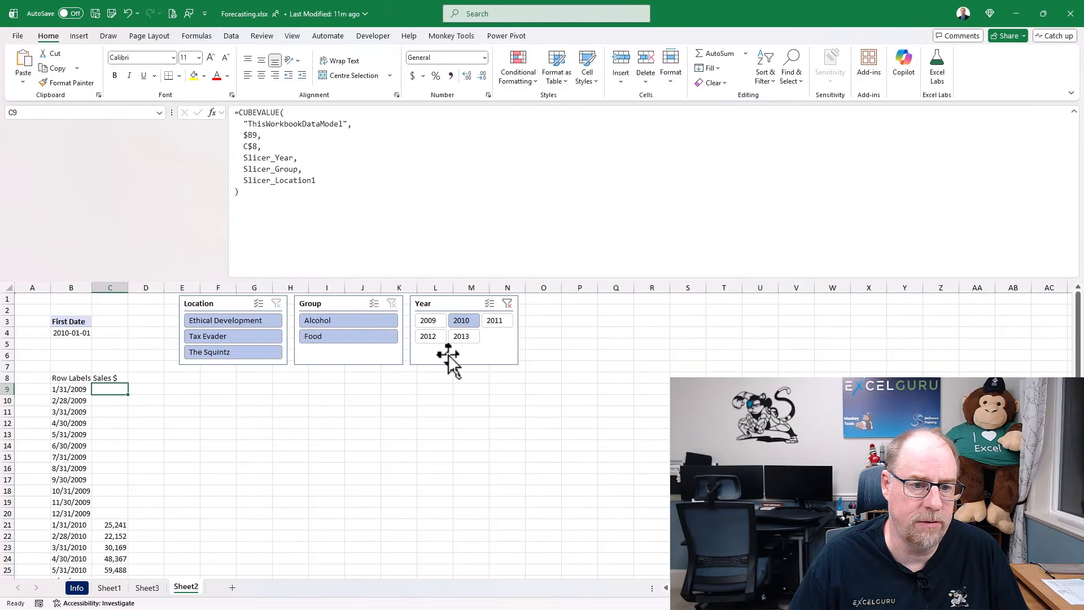
Remove the Slicer_Year argument and its empty line from the CUBEVALUE formula in C9.
{"action": "left_click_drag", "start_coordinate": [299, 160], "coordinate": [227, 162]}
{"action": "key", "text": "Delete"}
{"action": "key", "text": "Delete"}
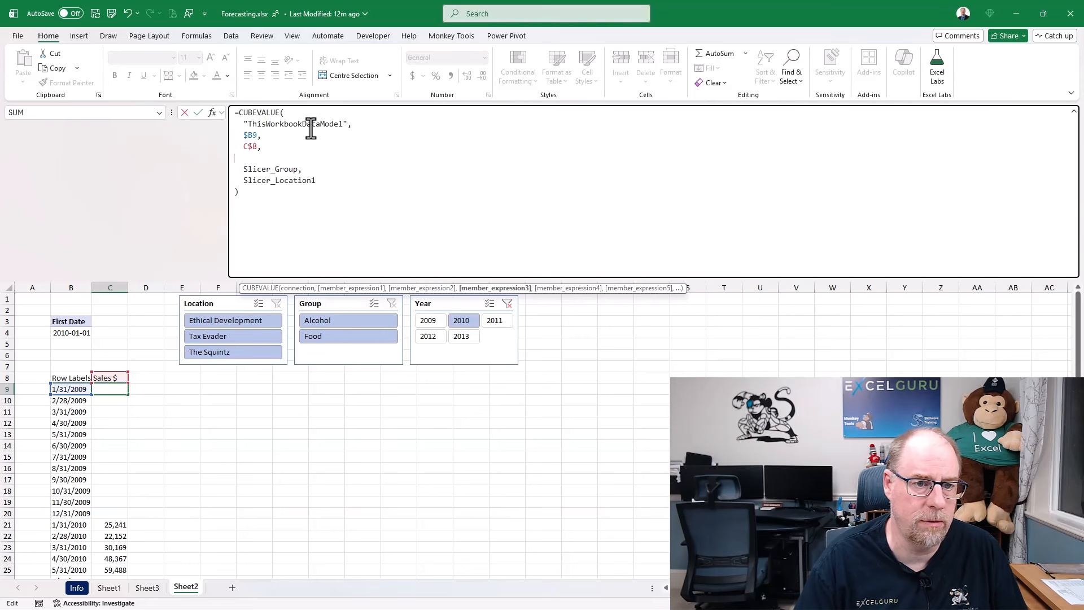
{"action": "key", "text": "Return"}
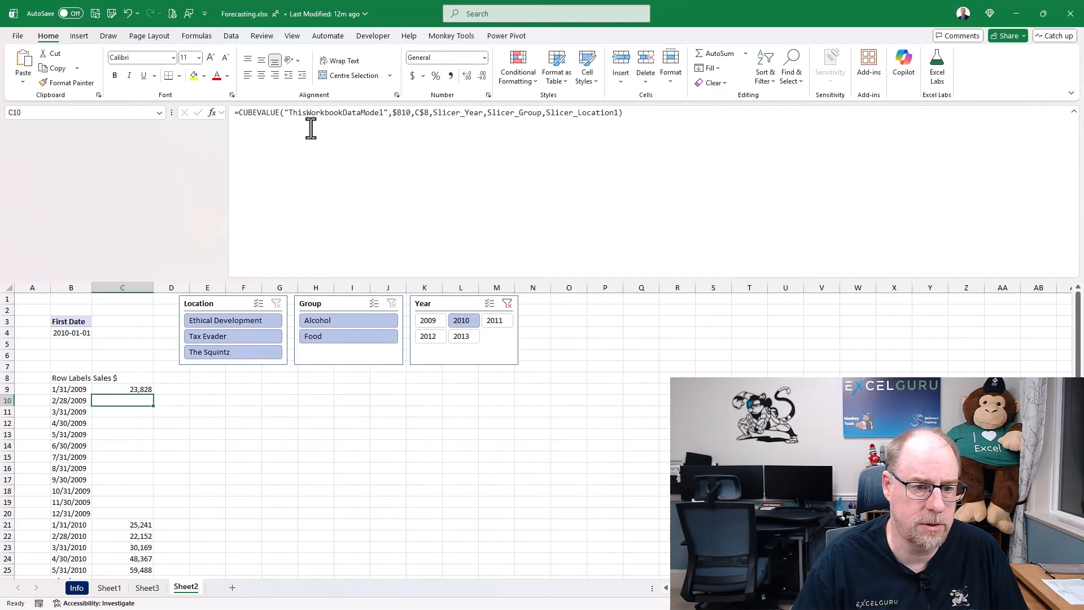
{"action": "key", "text": "Up"}
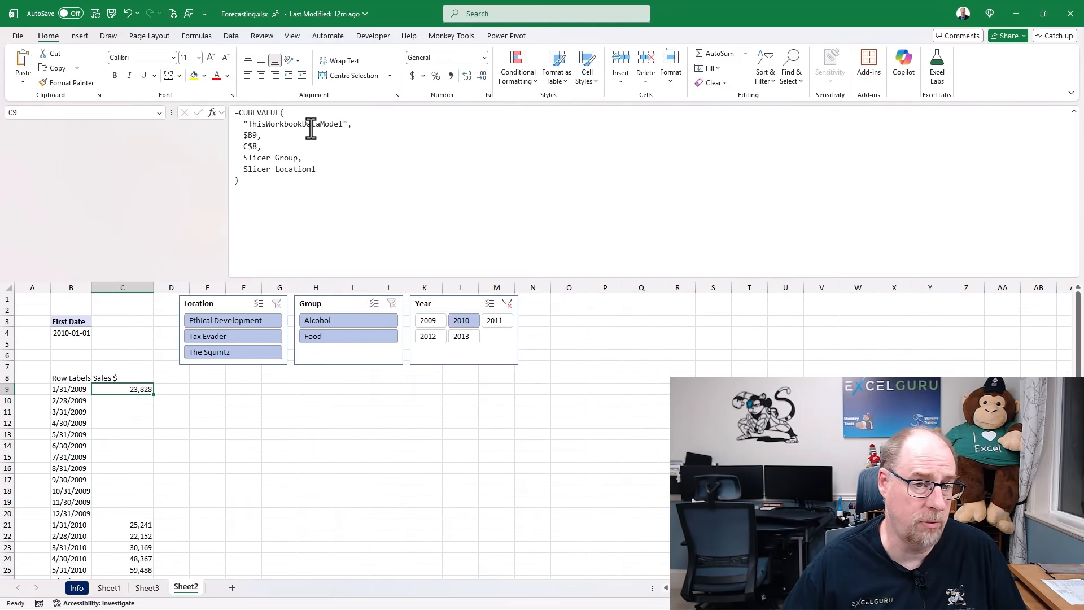
Replace the C$8 reference in C9's formula with the CUBEMEMBER expression for [Measures].[Sales $] copied from C8, pasting everything.
{"action": "left_click", "coordinate": [284, 147]}
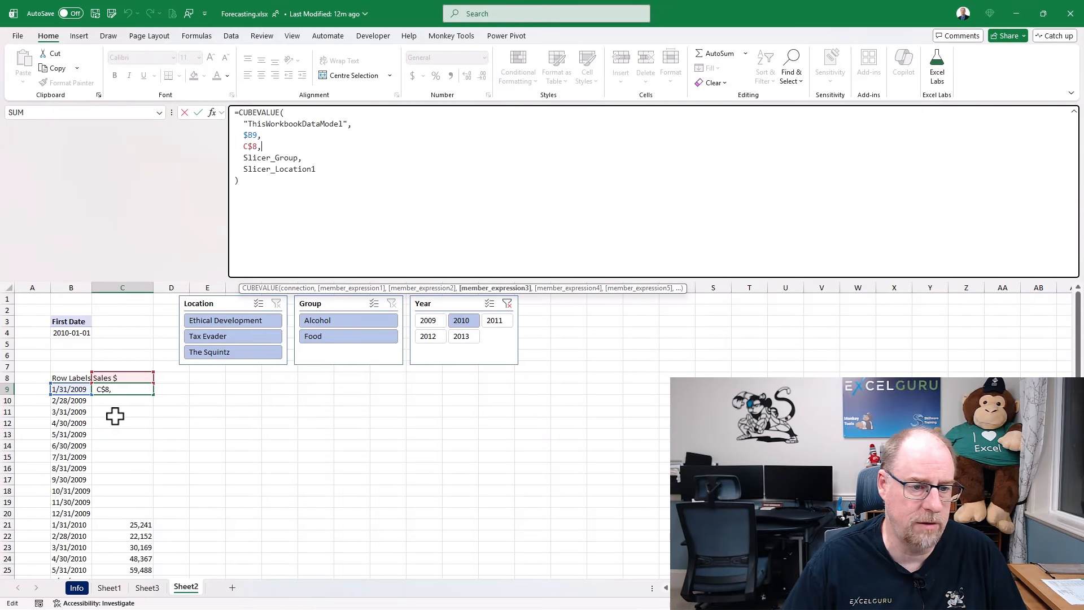
{"action": "key", "text": "ctrl+Return"}
{"action": "left_click", "coordinate": [125, 376]}
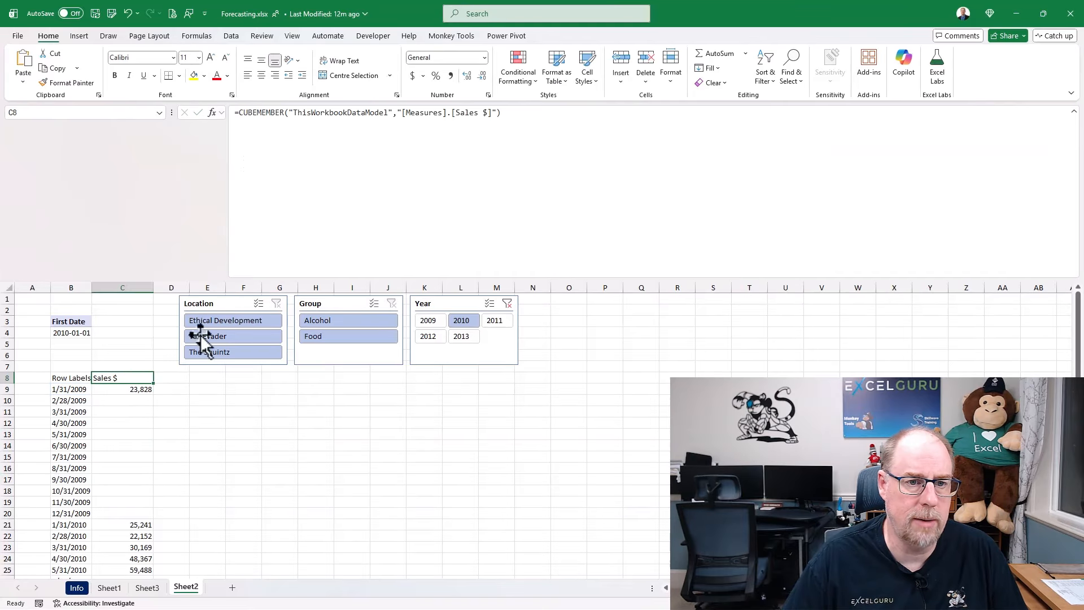
{"action": "left_click_drag", "start_coordinate": [508, 113], "coordinate": [239, 121]}
{"action": "key", "text": "ctrl+c"}
{"action": "key", "text": "Escape"}
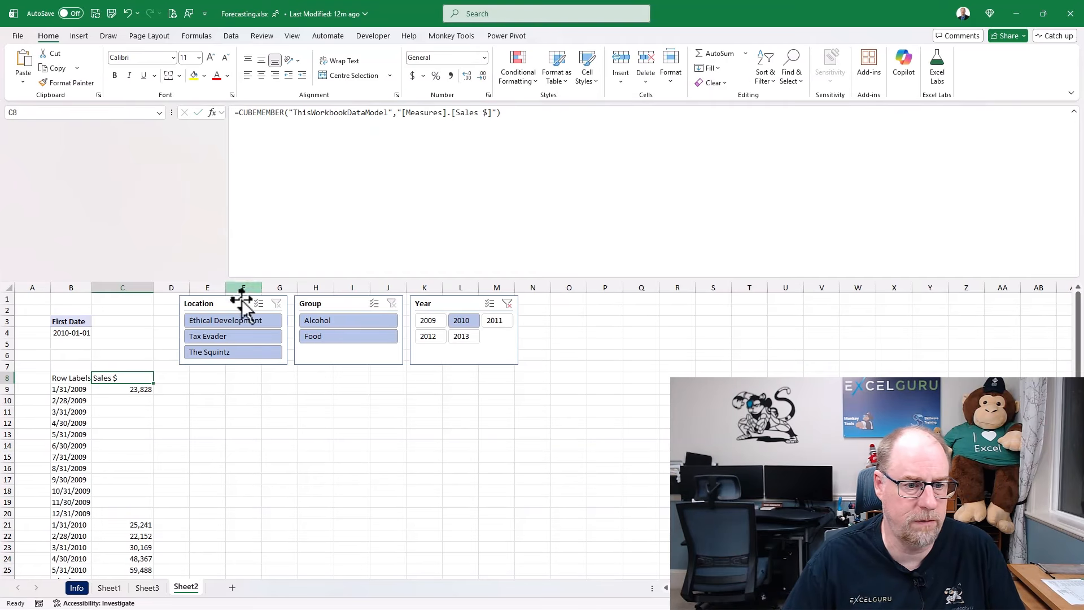
{"action": "left_click", "coordinate": [133, 389]}
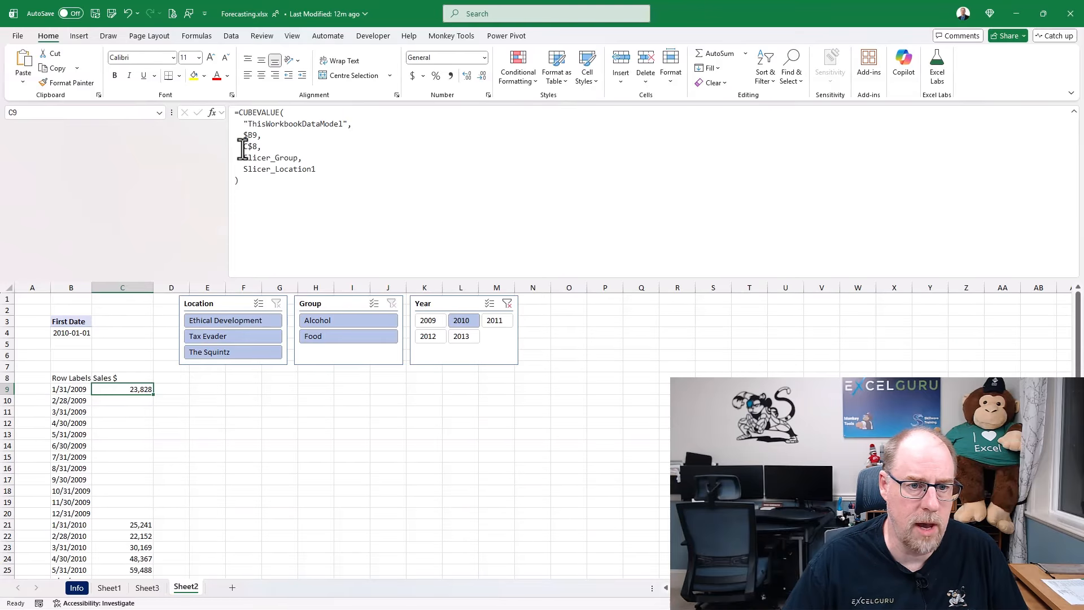
{"action": "left_click_drag", "start_coordinate": [242, 148], "coordinate": [253, 148]}
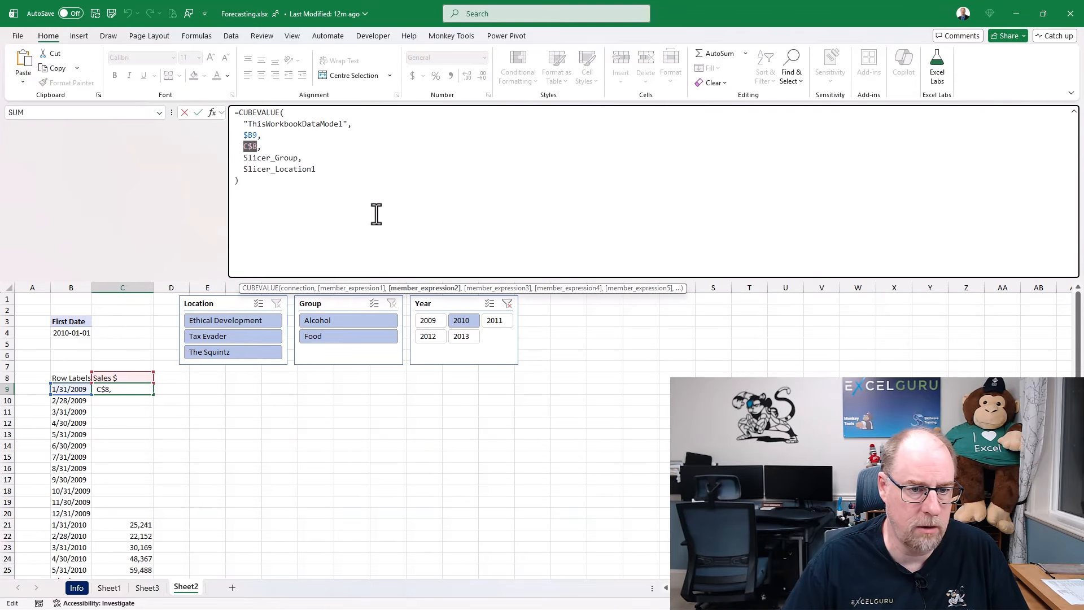
{"action": "key", "text": "ctrl+v"}
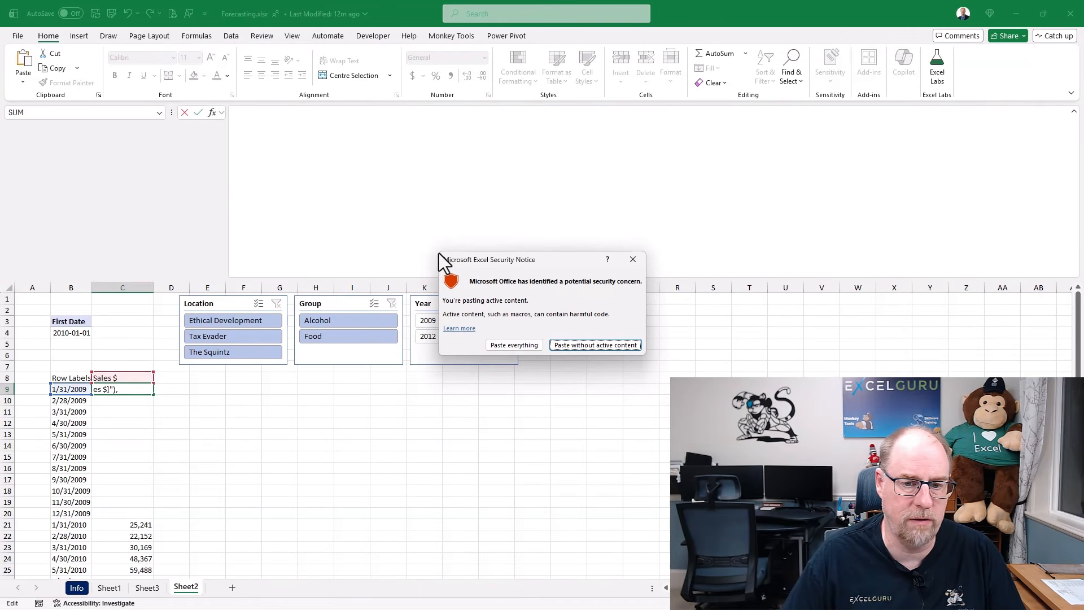
{"action": "left_click", "coordinate": [496, 345]}
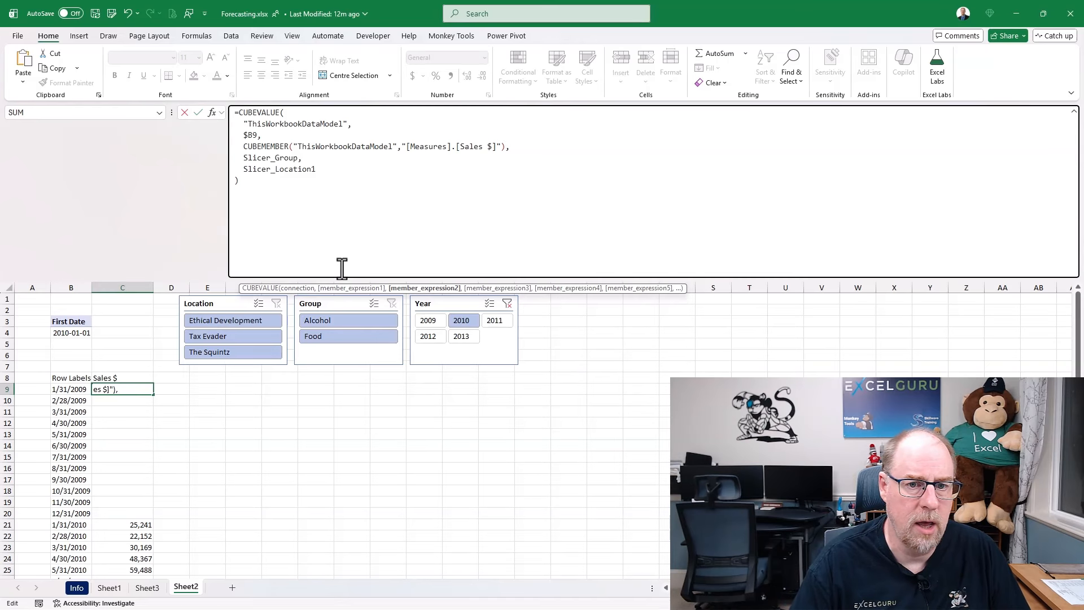
{"action": "key", "text": "ctrl+Return"}
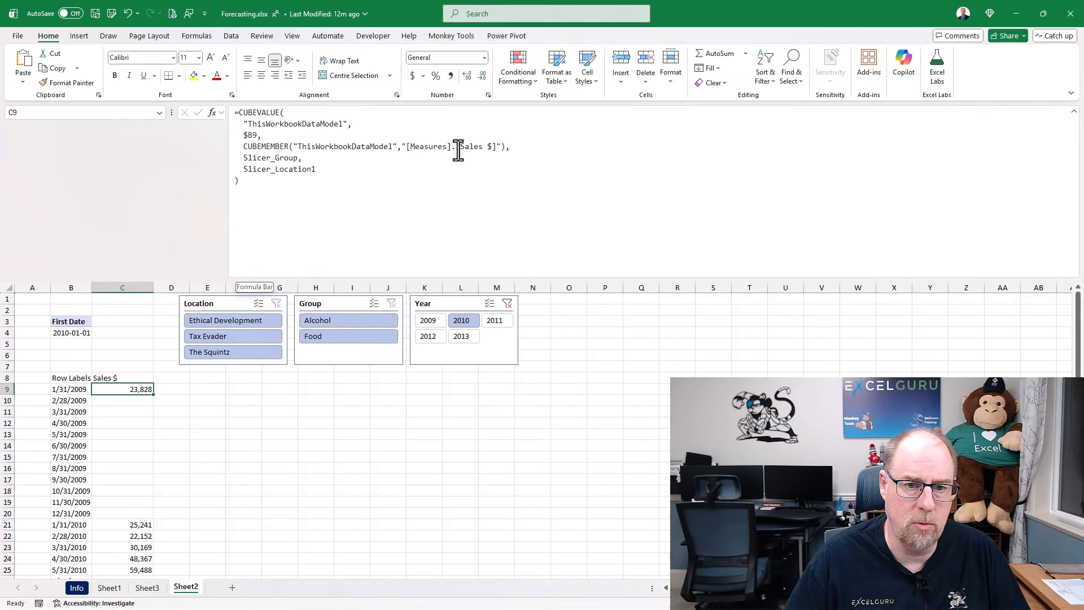
Replace the $B9 reference in C9's formula with the CUBEMEMBER expression for [Calendar].[End of Month] copied from B9, pasting everything.
{"action": "left_click", "coordinate": [78, 389]}
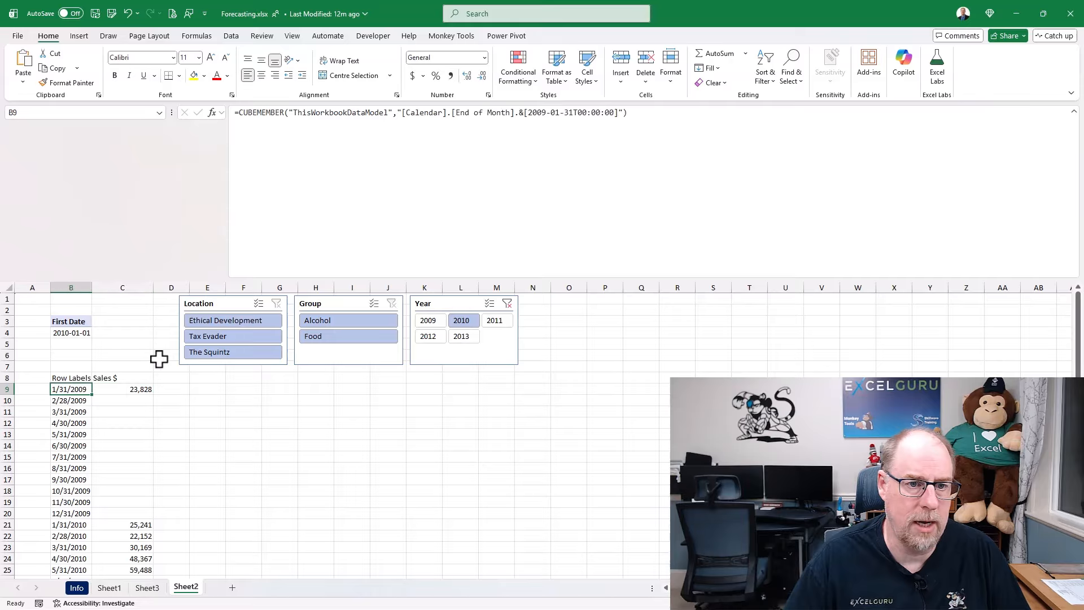
{"action": "left_click_drag", "start_coordinate": [629, 112], "coordinate": [238, 120]}
{"action": "key", "text": "Escape"}
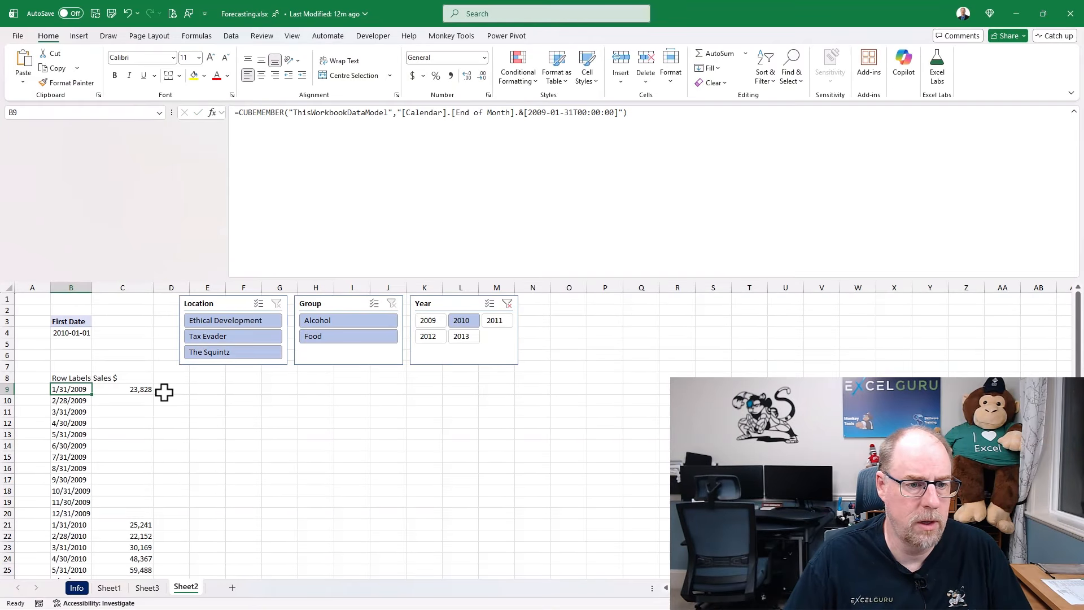
{"action": "left_click", "coordinate": [140, 390]}
{"action": "double_click", "coordinate": [250, 135]}
{"action": "key", "text": "ctrl+v"}
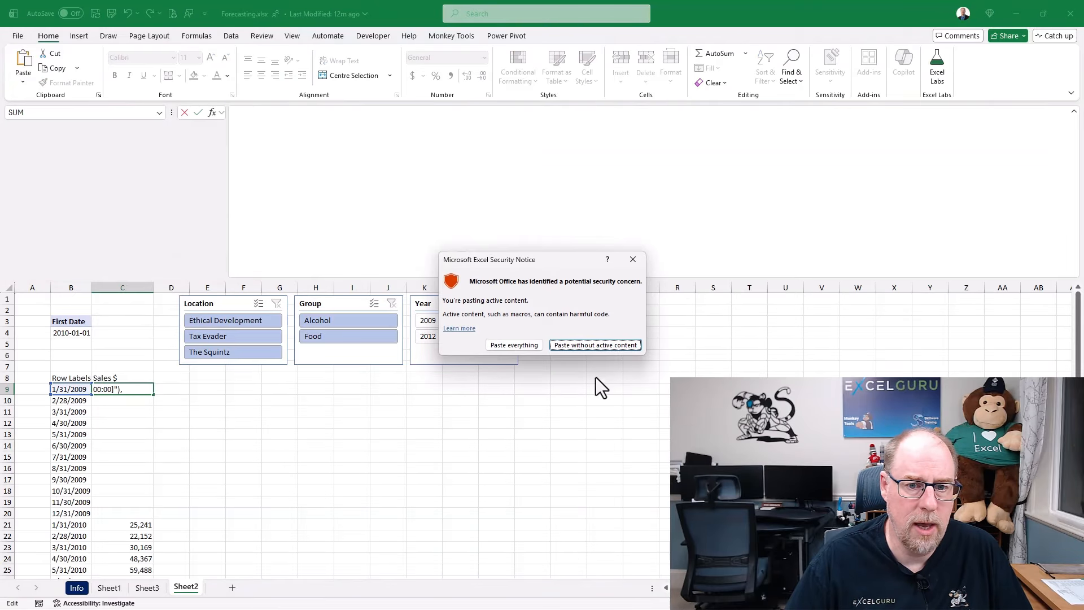
{"action": "left_click", "coordinate": [514, 345]}
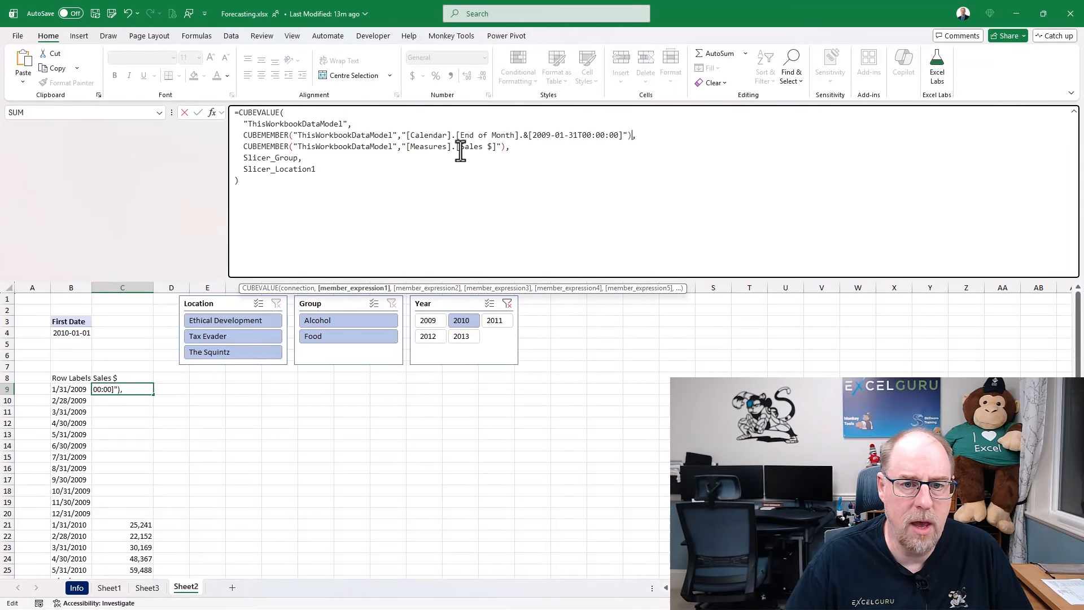
{"action": "left_click_drag", "start_coordinate": [533, 136], "coordinate": [578, 135]}
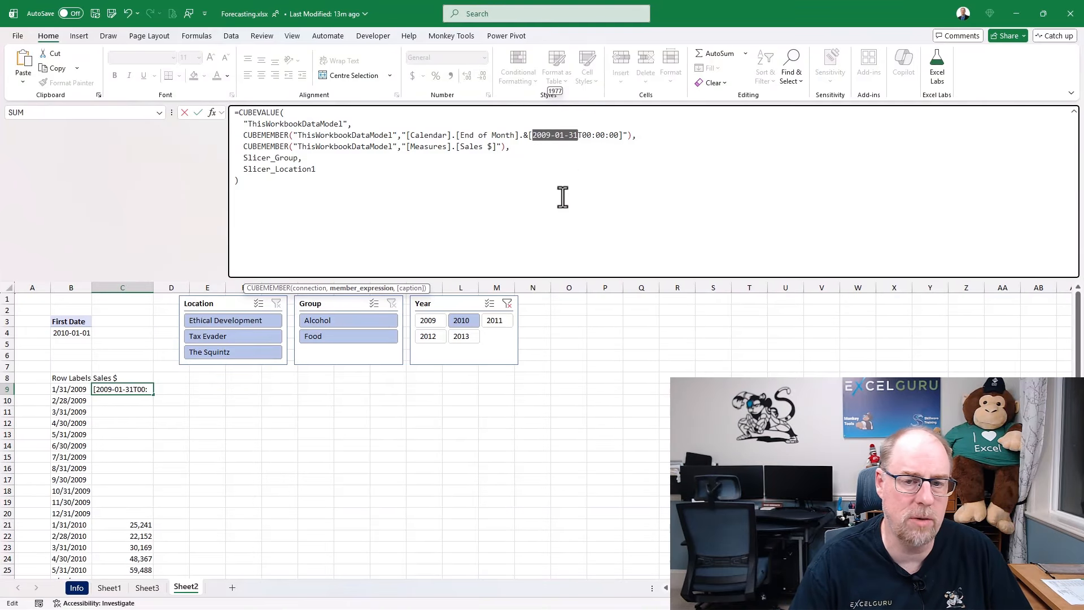
{"action": "key", "text": "Return"}
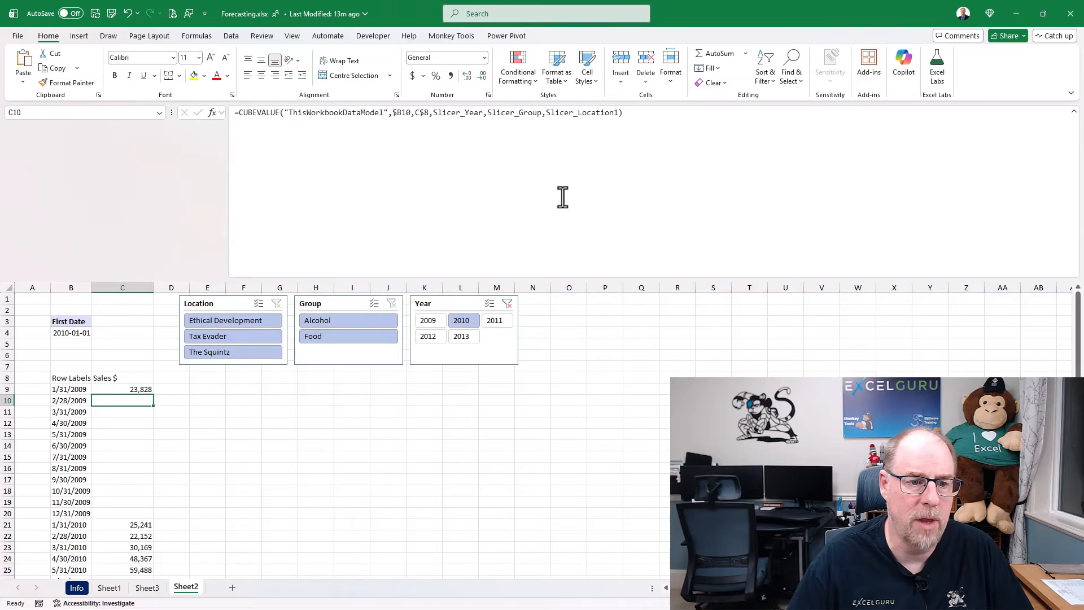
Try to use B9 as a date with =EOMONTH(B9,0) in D9, and undo the entry.
{"action": "left_click", "coordinate": [169, 389]}
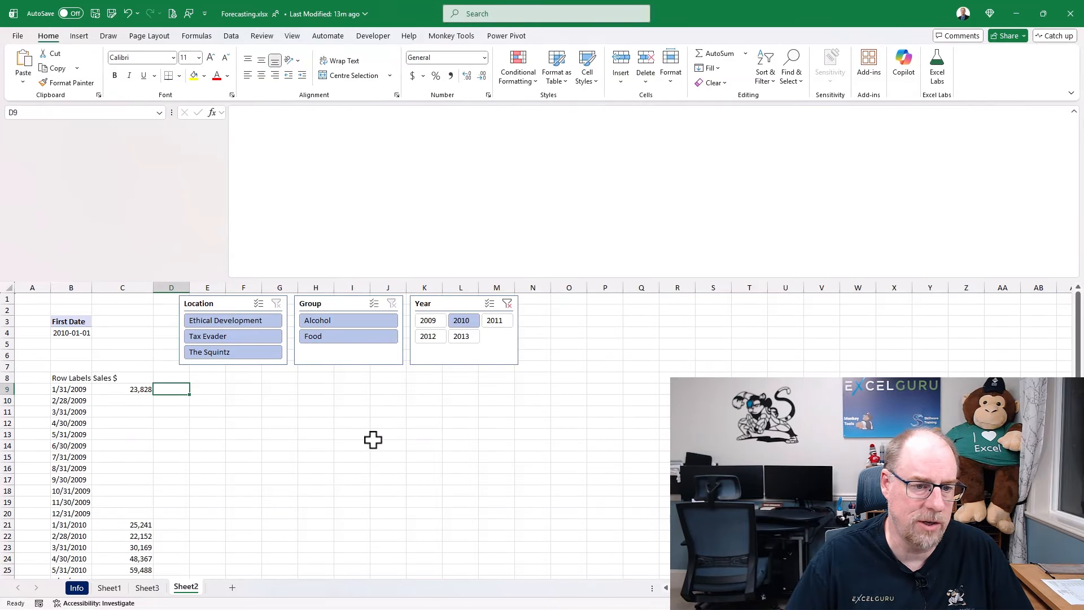
{"action": "type", "text": "=eom"}
{"action": "type", "text": "onth("}
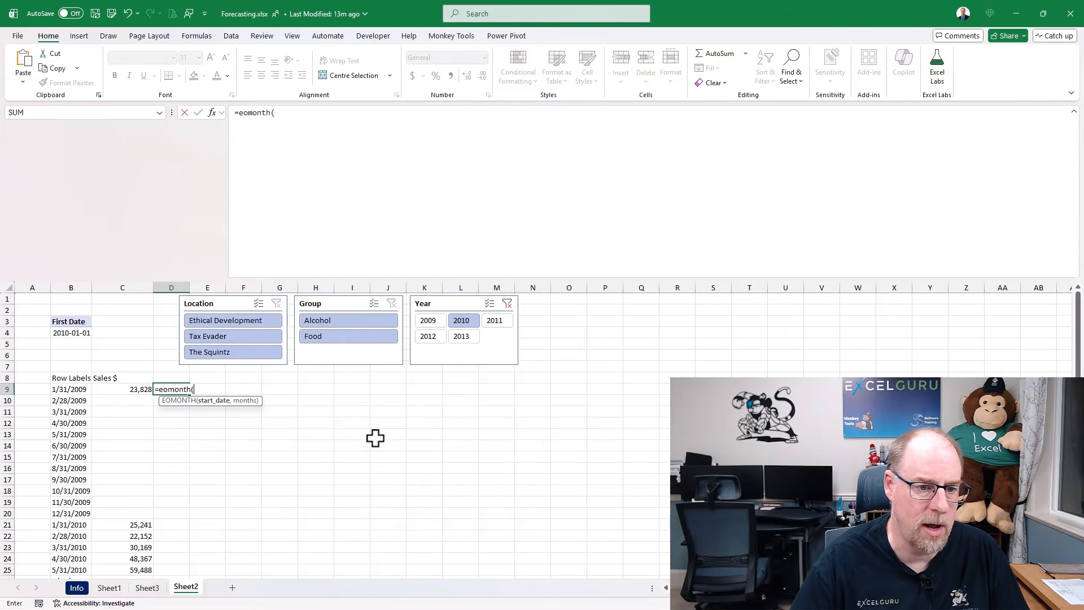
{"action": "key", "text": "Left"}
{"action": "key", "text": "Left"}
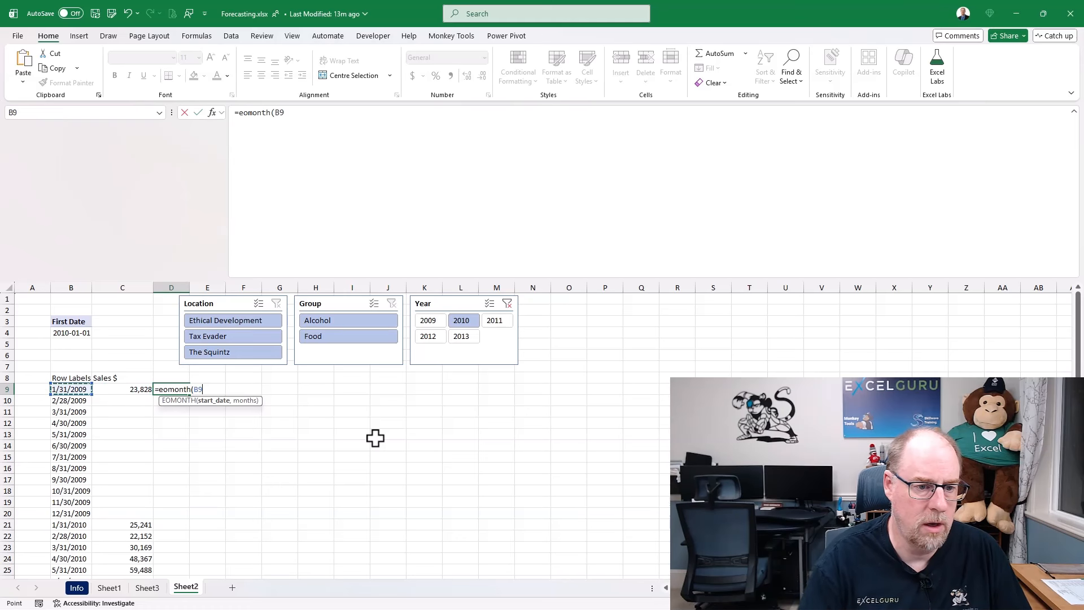
{"action": "type", "text": ",0)"}
{"action": "key", "text": "Return"}
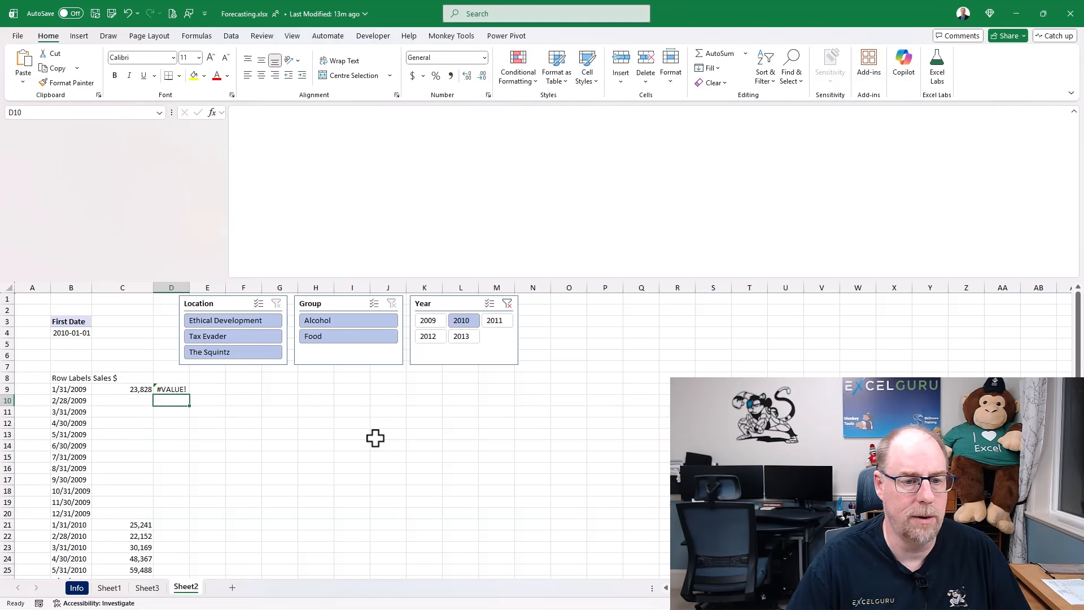
{"action": "key", "text": "Up"}
{"action": "key", "text": "ctrl+z"}
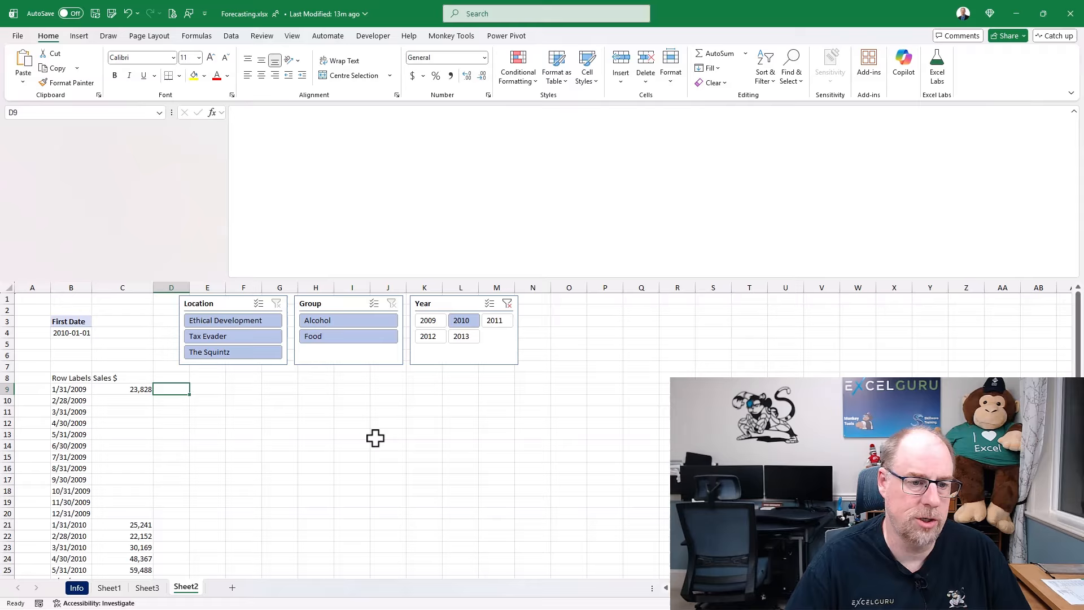
Enter =EOMONTH(GETPIVOTDATA("[Measures].[First Date]",$B$3),0) in B9, referencing the First Date pivot value in B4.
{"action": "left_click", "coordinate": [69, 389]}
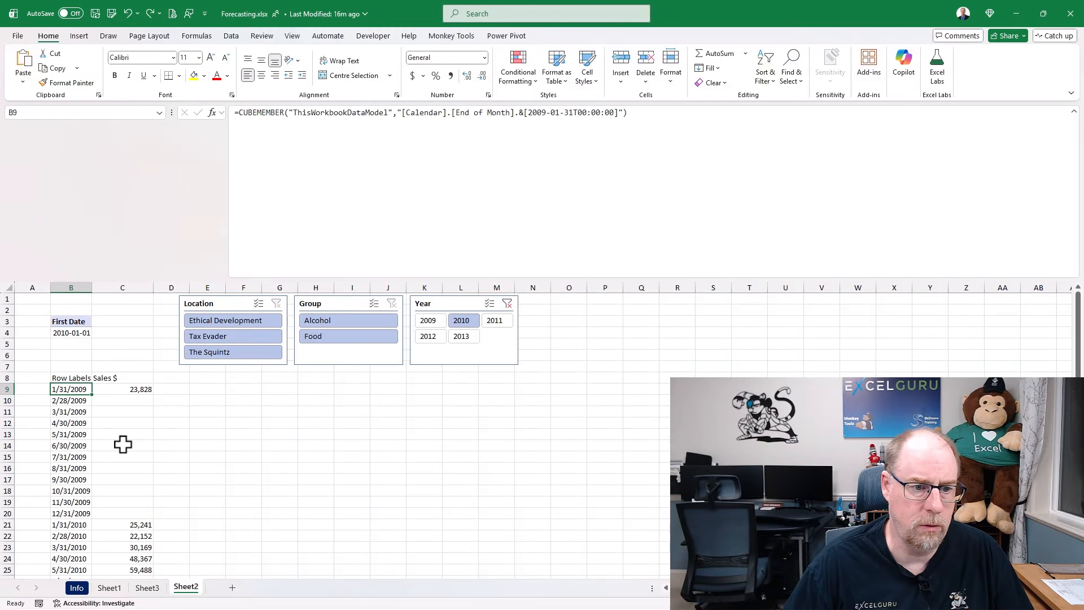
{"action": "type", "text": "=eom"}
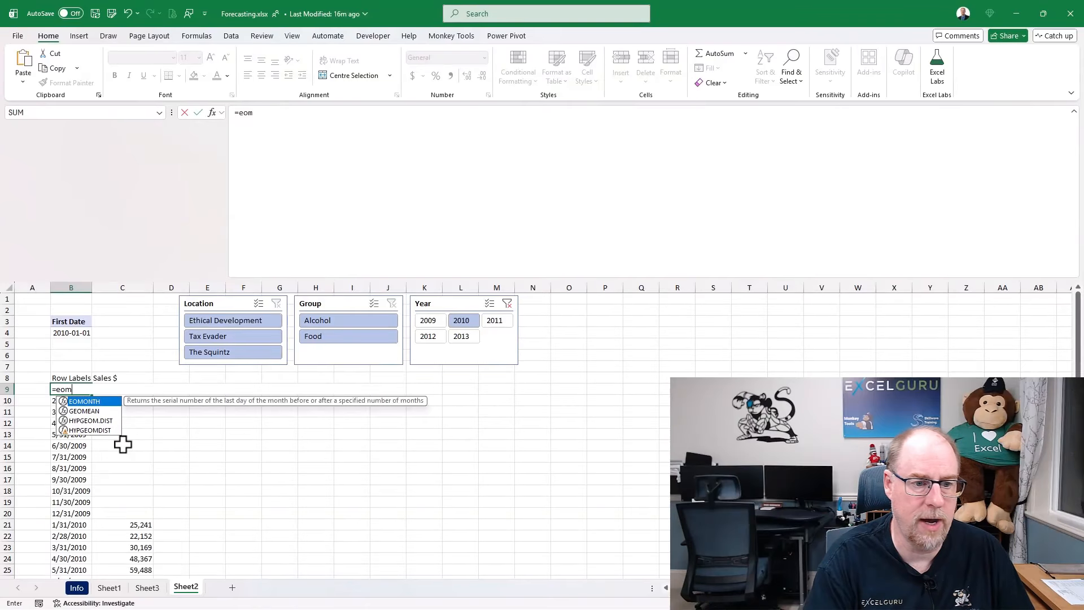
{"action": "key", "text": "Tab"}
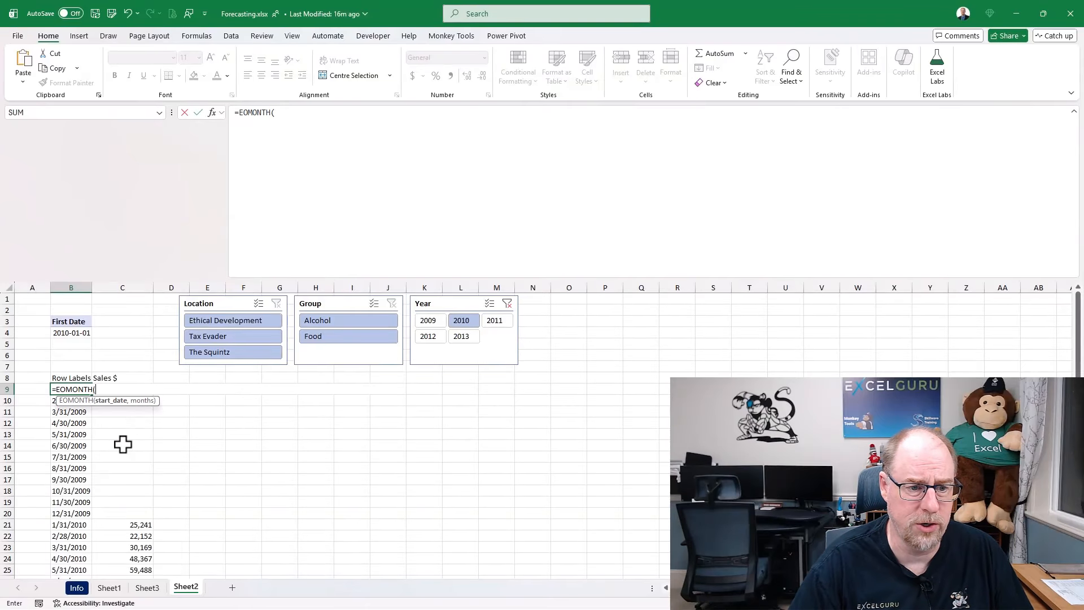
{"action": "key", "text": "Up"}
{"action": "key", "text": "Up"}
{"action": "key", "text": "Up"}
{"action": "key", "text": "Up"}
{"action": "key", "text": "Up"}
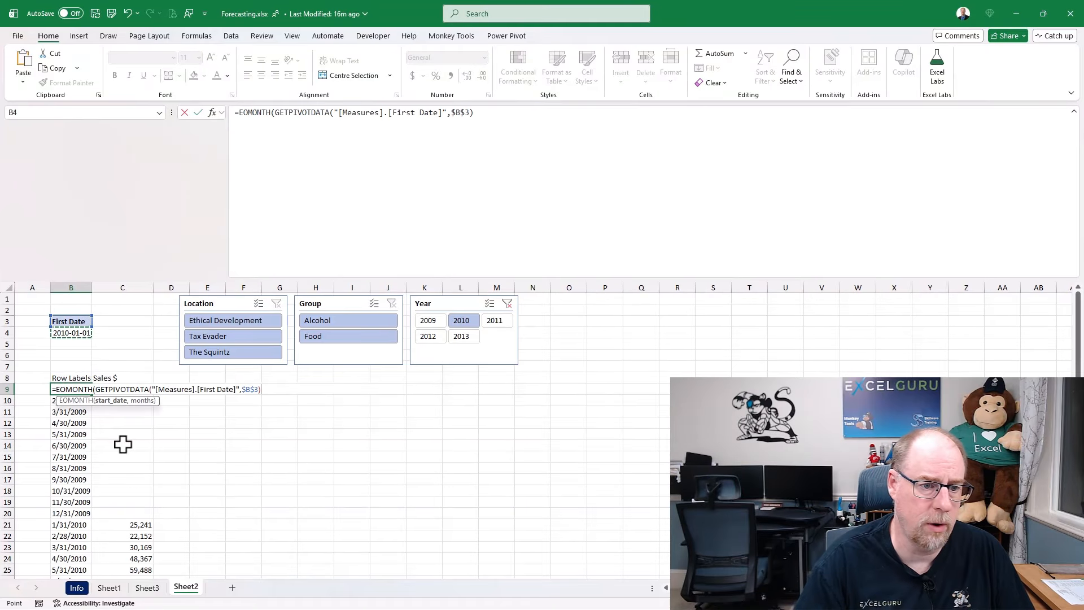
{"action": "type", "text": ",0"}
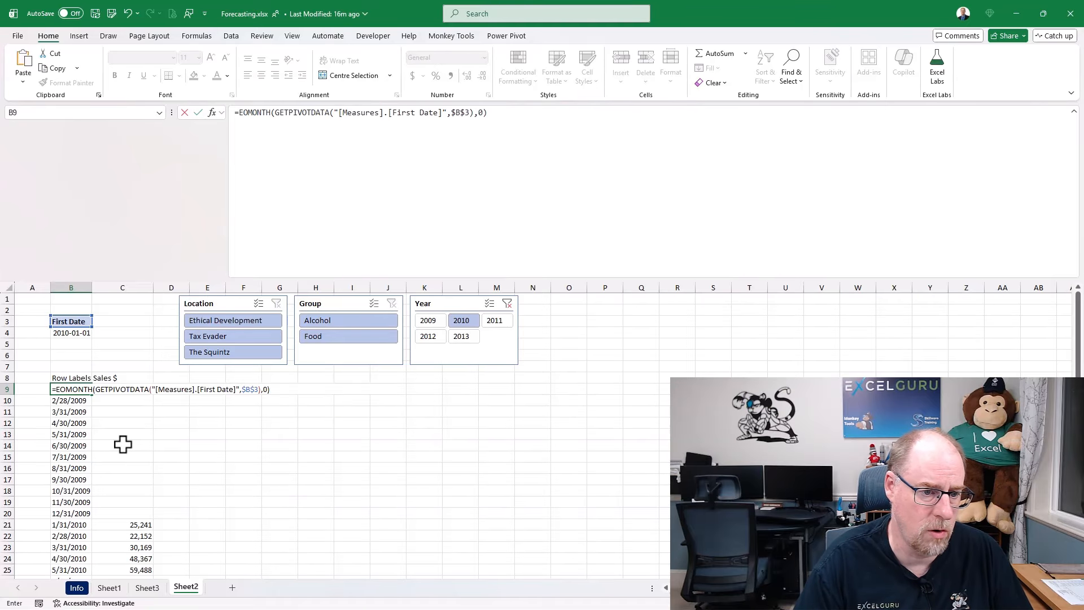
{"action": "key", "text": "Return"}
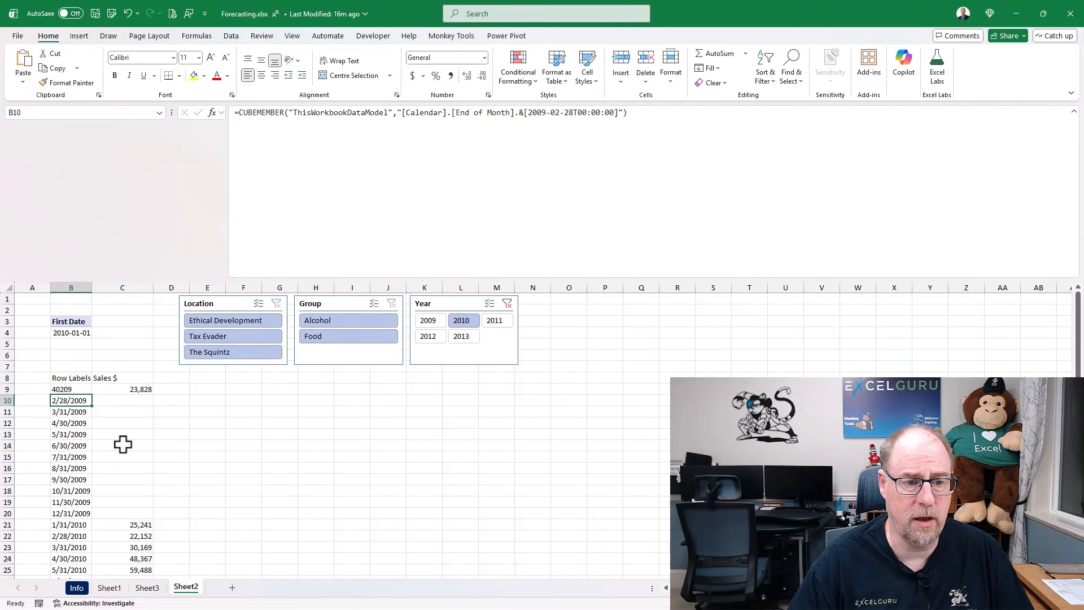
Format B9 as Short Date and filter the Year slicer to 2009.
{"action": "left_click", "coordinate": [81, 388]}
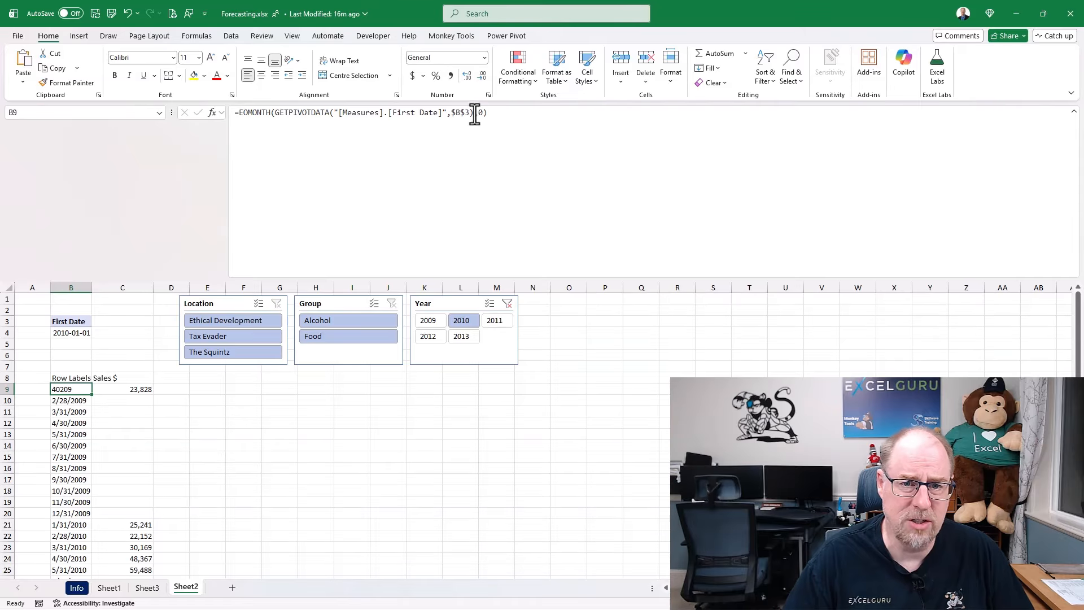
{"action": "left_click", "coordinate": [484, 61]}
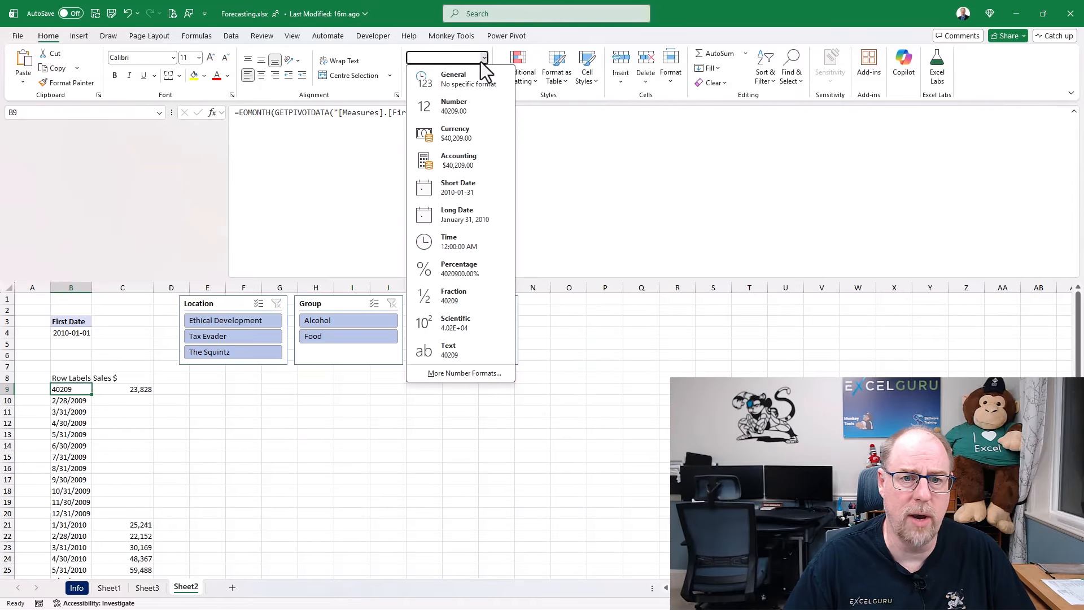
{"action": "left_click", "coordinate": [457, 189]}
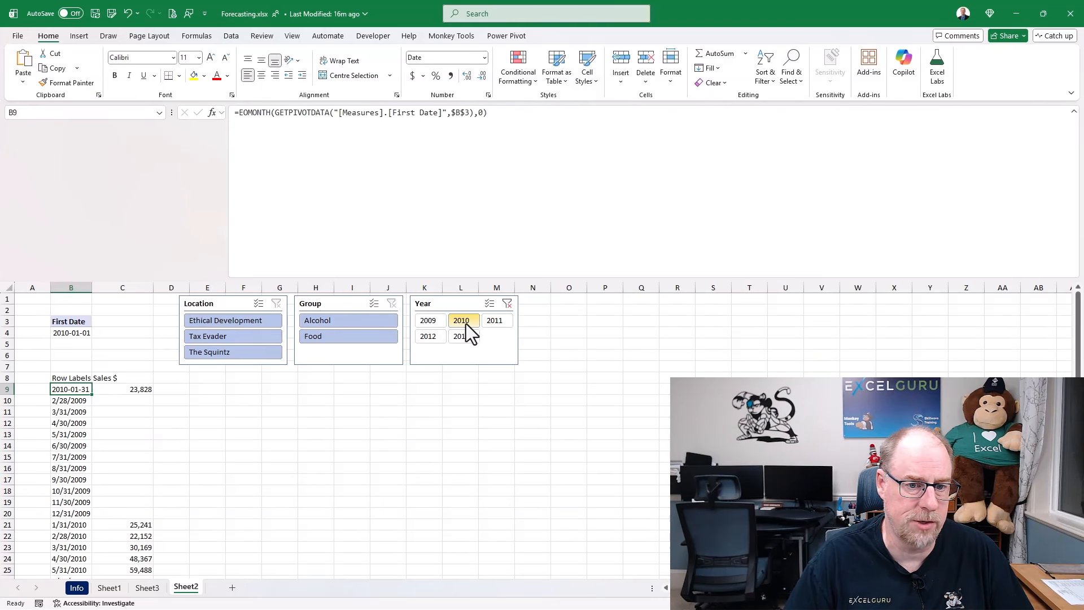
{"action": "left_click", "coordinate": [429, 321]}
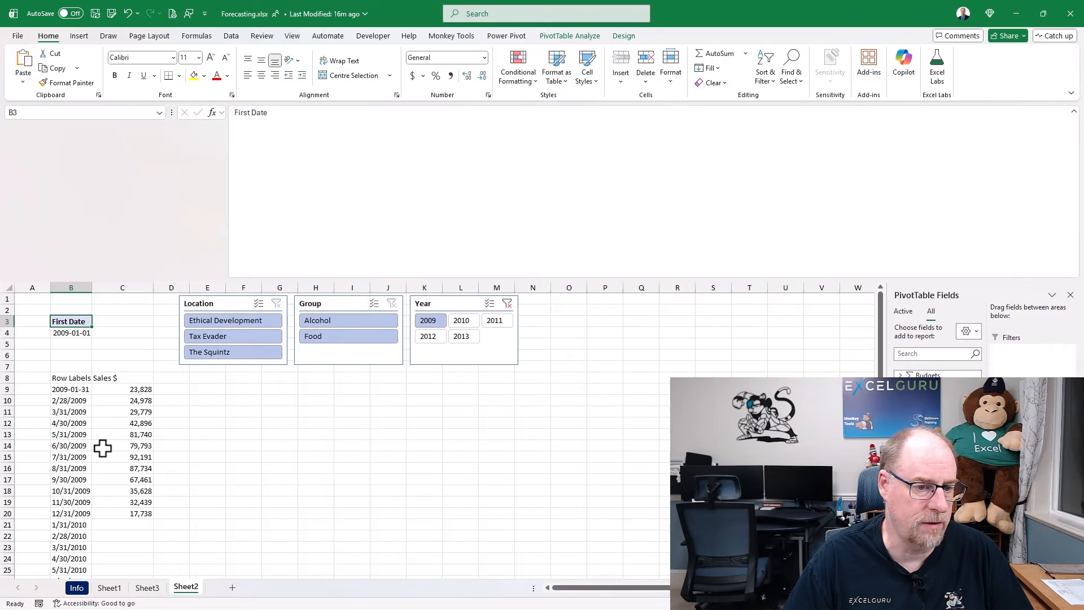
Replace the hard-coded date 2009-01-31 in C9's CUBEMEMBER expression with "&TEXT(B9,"YYYY-MM-DD")&".
{"action": "left_click", "coordinate": [128, 385]}
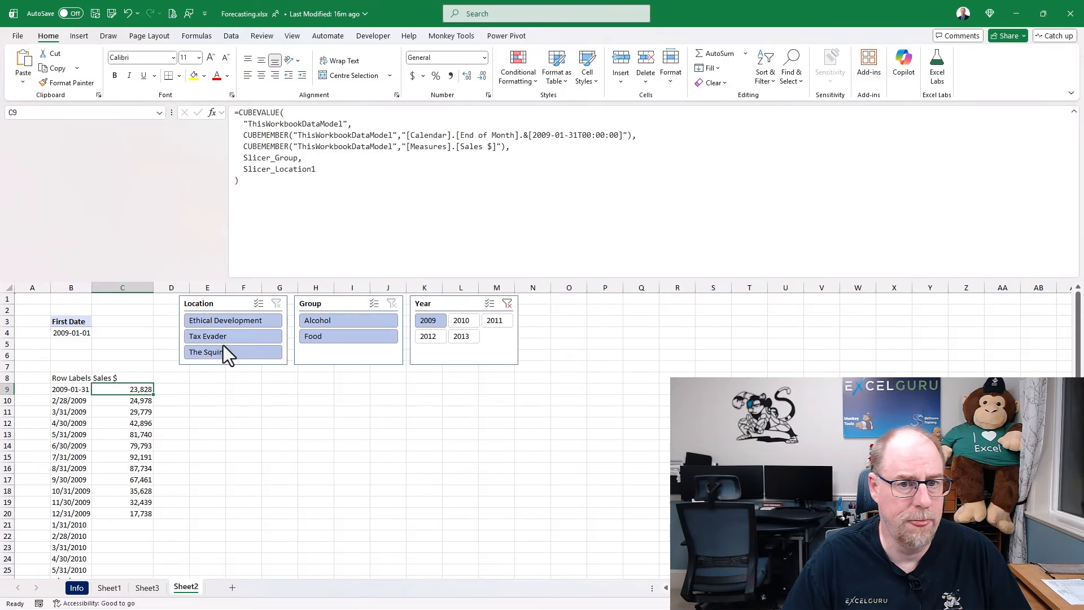
{"action": "left_click_drag", "start_coordinate": [533, 135], "coordinate": [577, 136]}
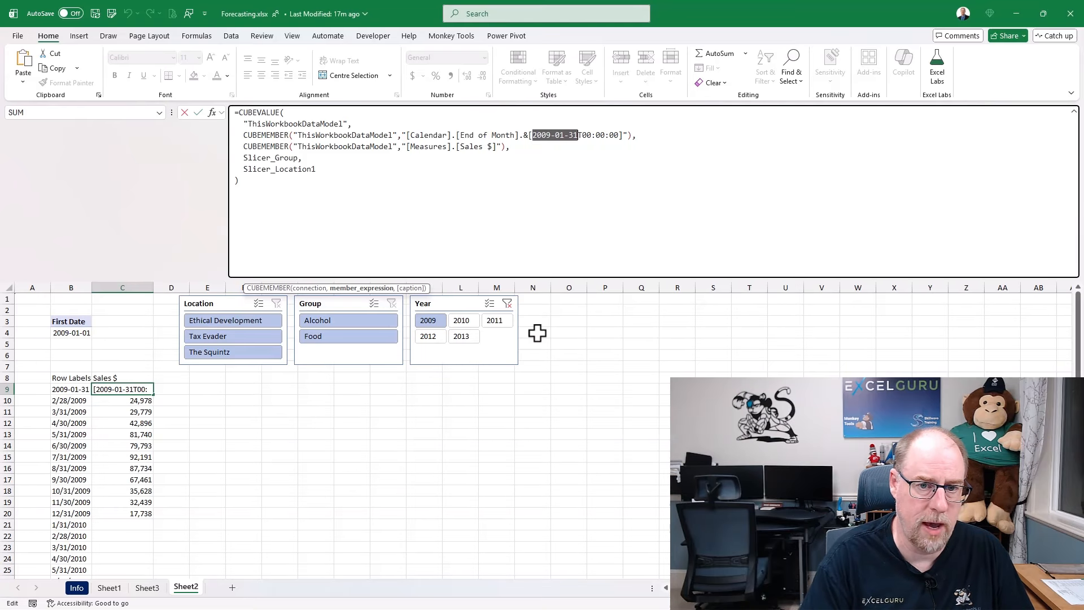
{"action": "type", "text": "\"&TEXT("}
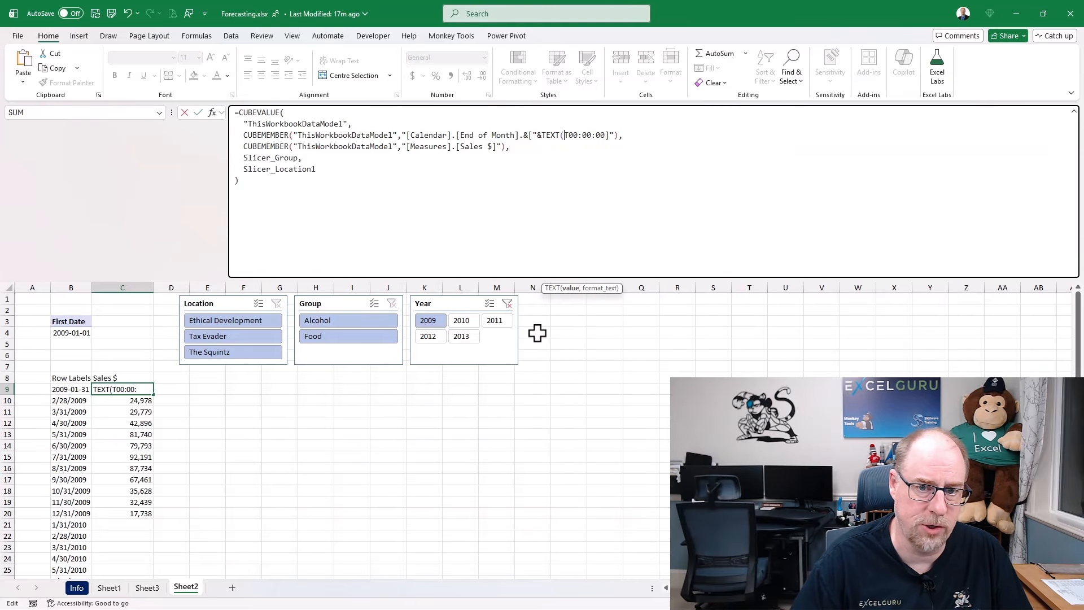
{"action": "left_click", "coordinate": [71, 389]}
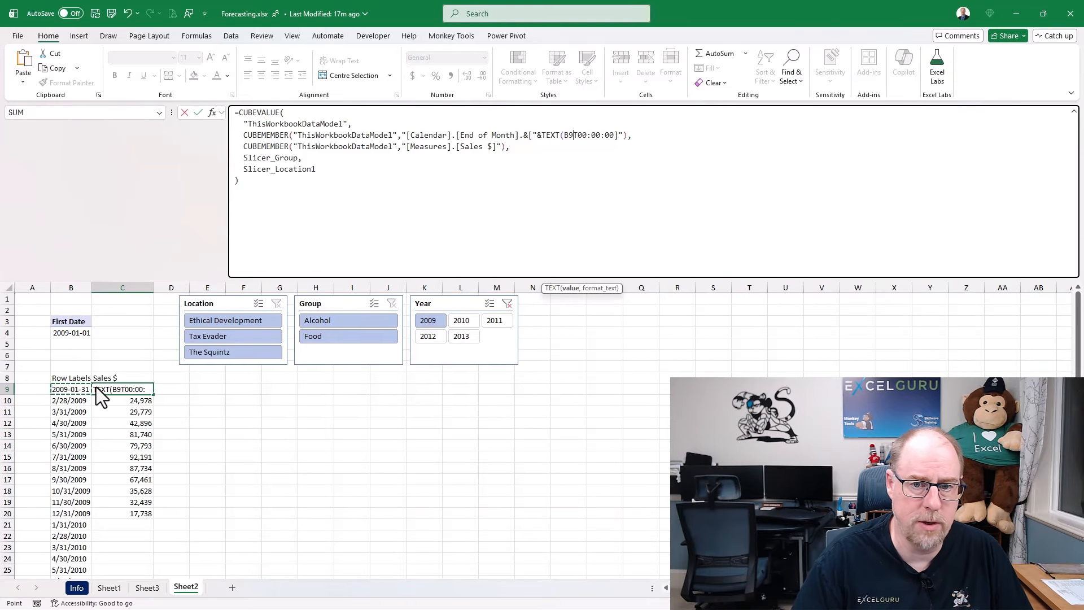
{"action": "type", "text": ",\""}
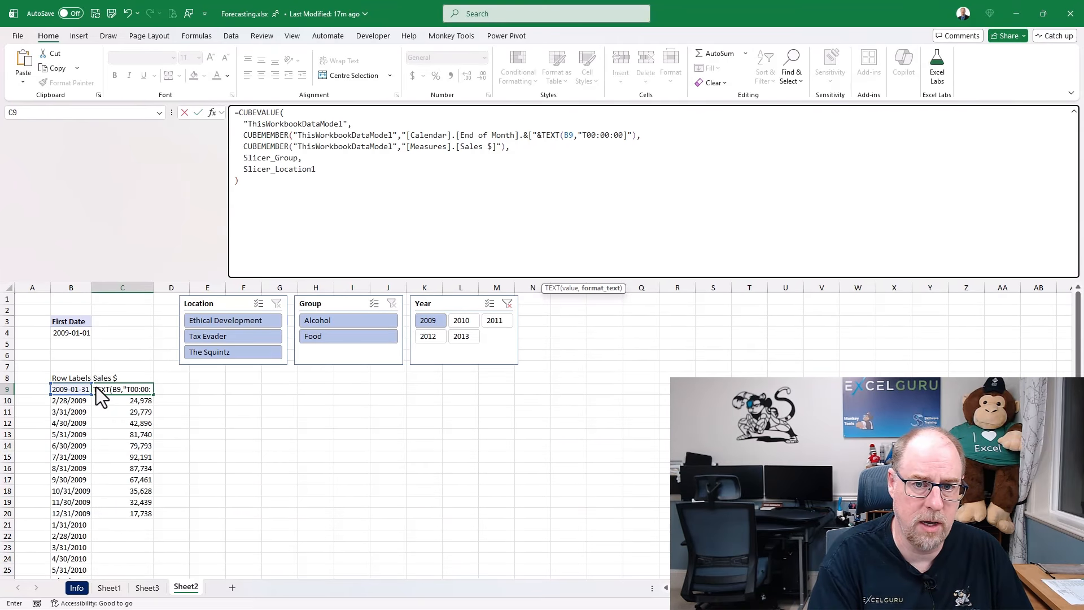
{"action": "type", "text": "YYYY-"}
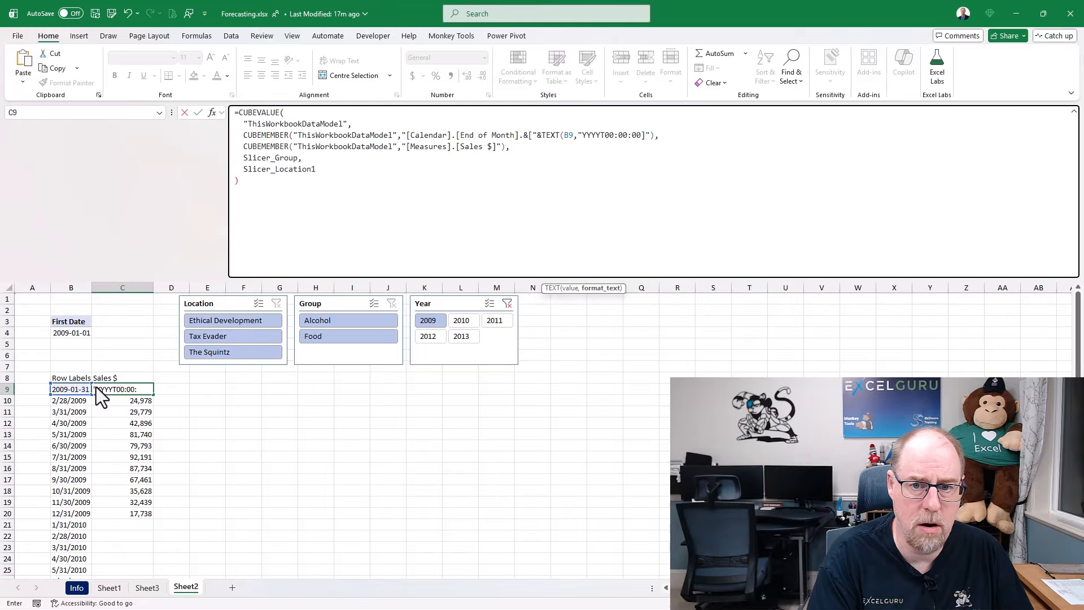
{"action": "type", "text": "MM-DD\""}
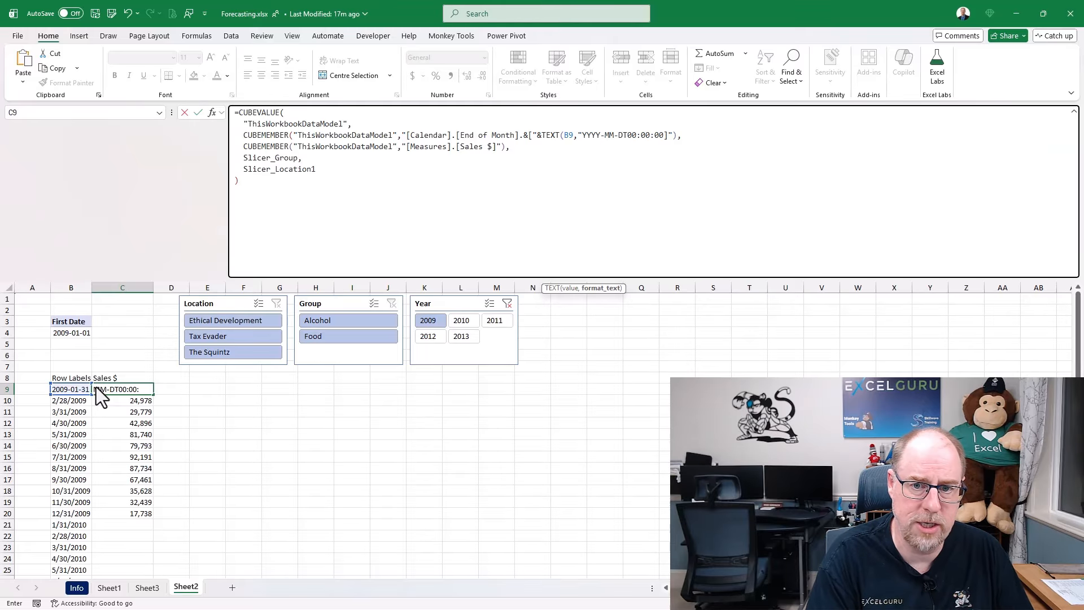
{"action": "type", "text": ")&\""}
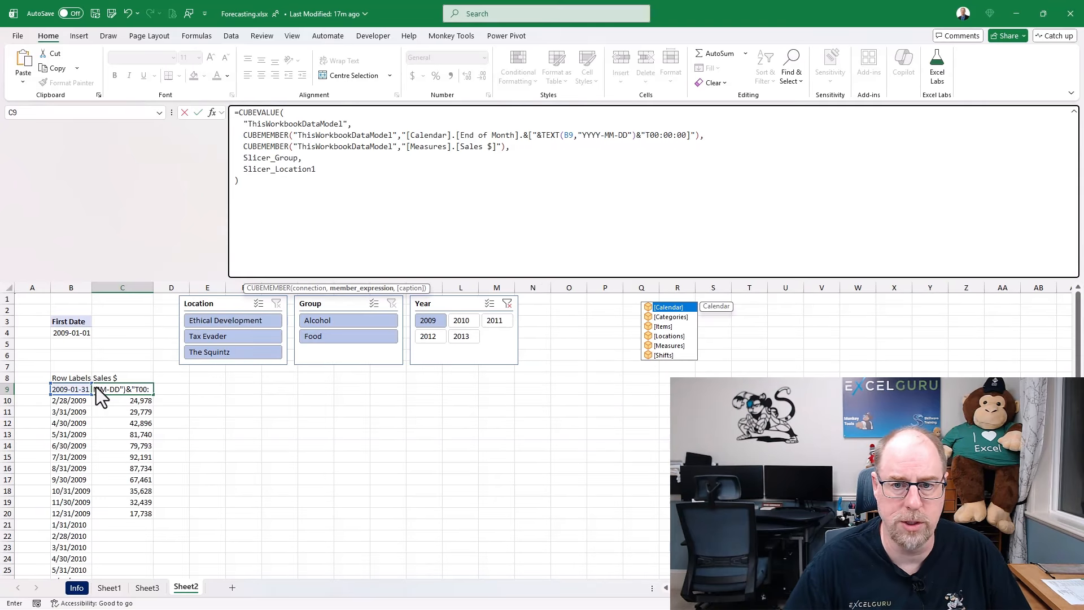
{"action": "key", "text": "Escape"}
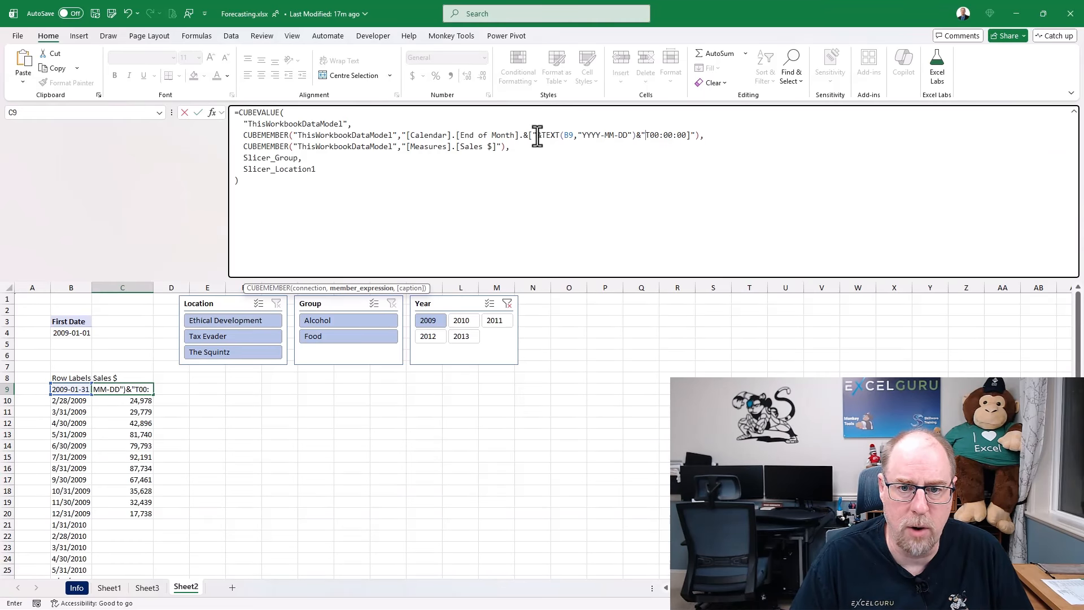
{"action": "left_click_drag", "start_coordinate": [531, 136], "coordinate": [644, 136]}
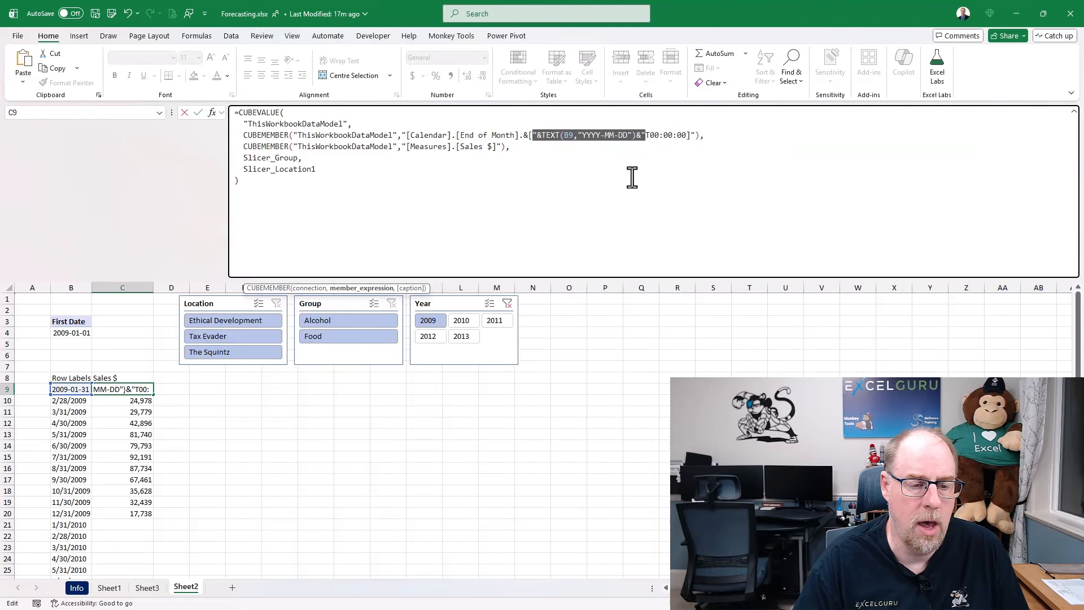
{"action": "key", "text": "Return"}
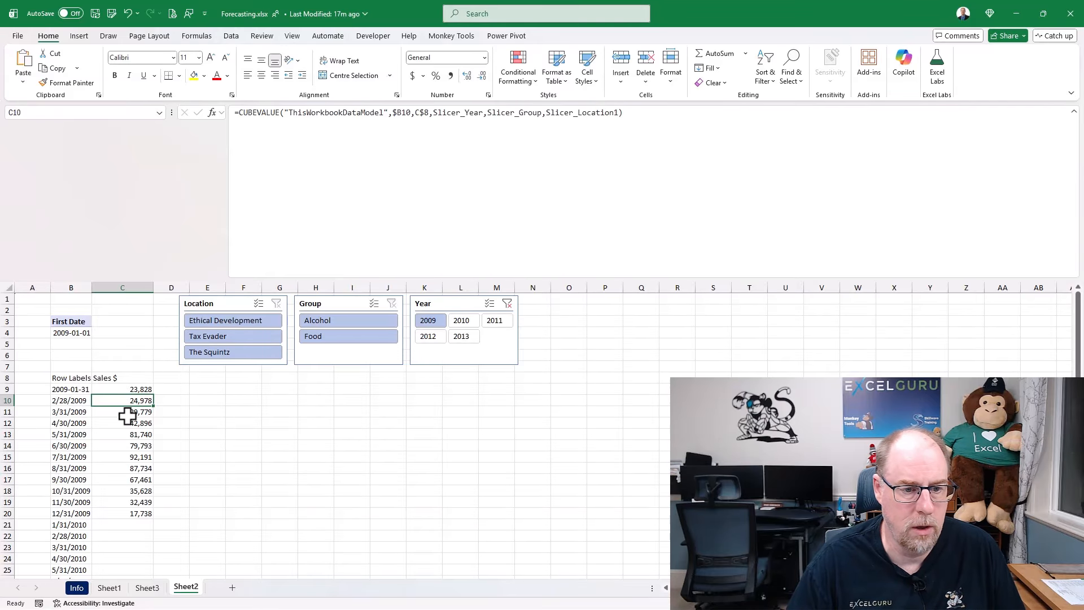
Fill the CUBEVALUE formula from C9 down to C10.
{"action": "left_click", "coordinate": [140, 389]}
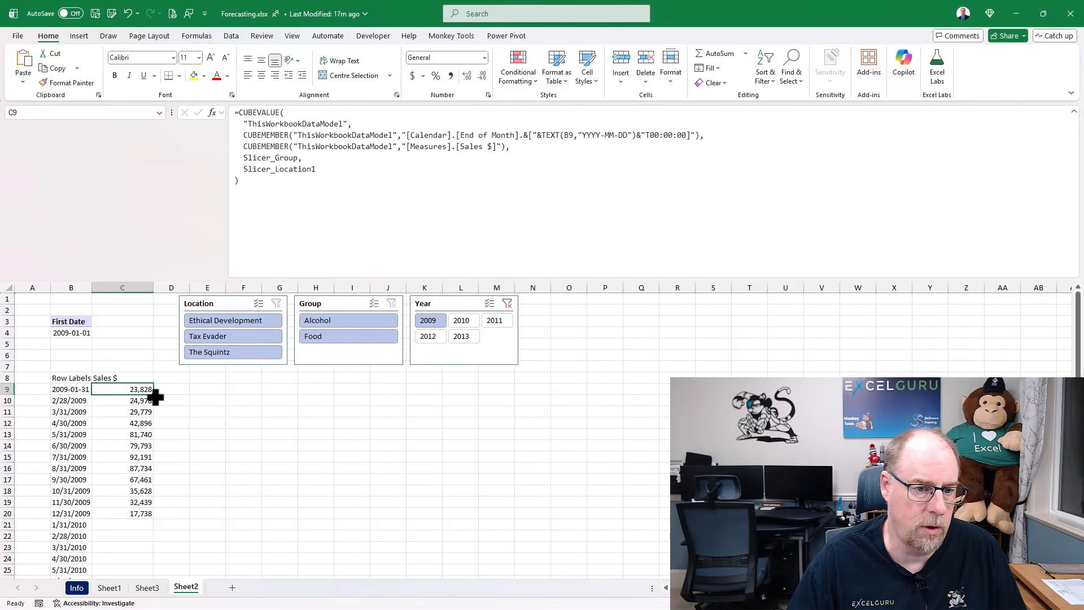
{"action": "left_click_drag", "start_coordinate": [155, 396], "coordinate": [155, 407]}
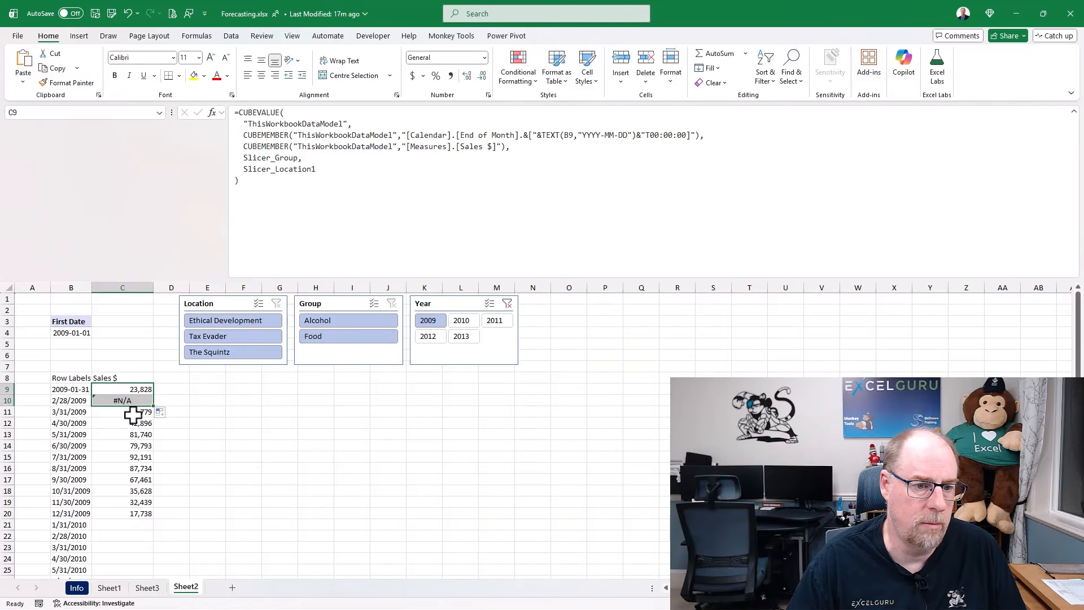
{"action": "key", "text": "ctrl+z"}
Enter =EOMONTH(B9,1) in B10 as the next month-end date.
{"action": "left_click", "coordinate": [77, 400]}
{"action": "type", "text": "="}
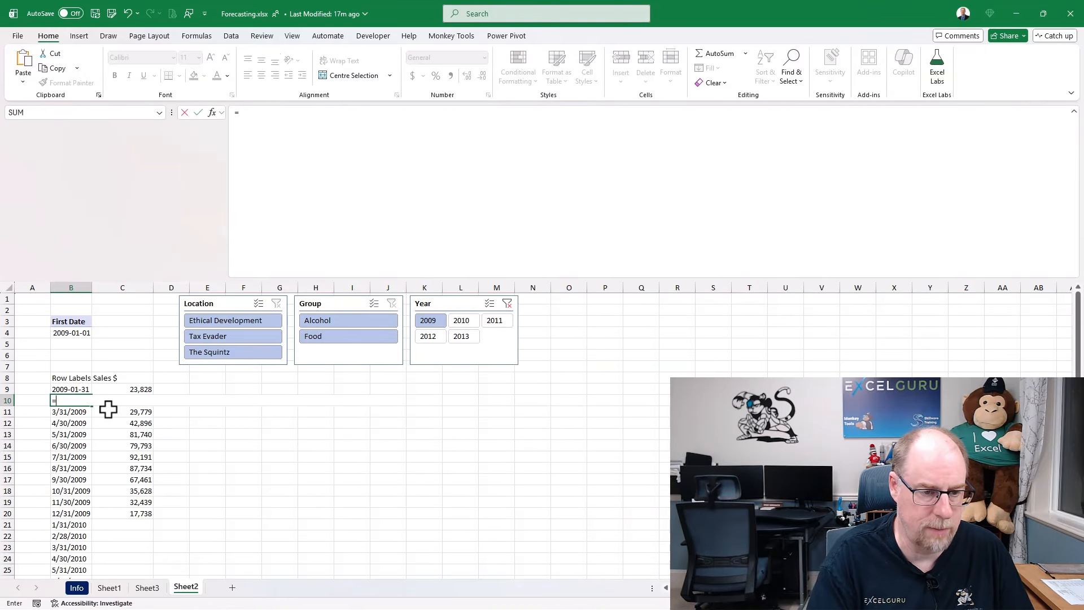
{"action": "type", "text": "eom"}
{"action": "key", "text": "Tab"}
{"action": "key", "text": "Up"}
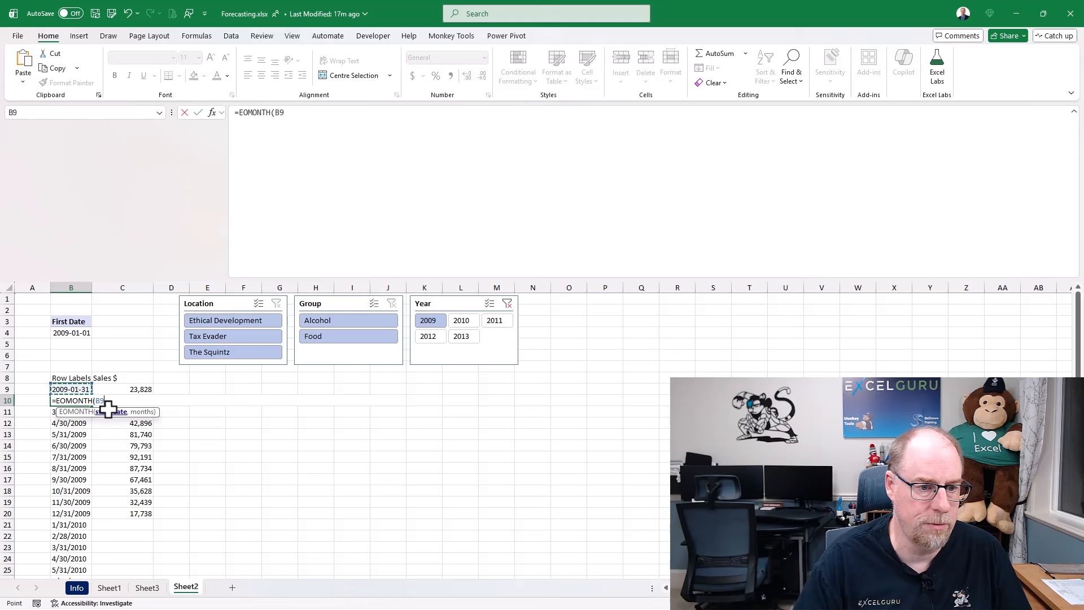
{"action": "type", "text": ","}
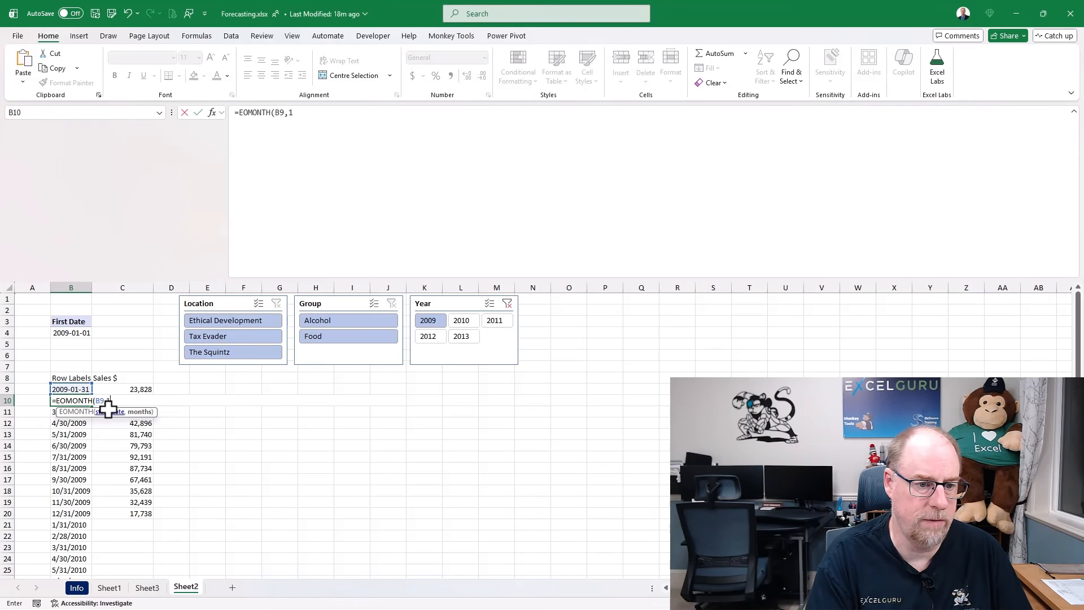
{"action": "type", "text": "1)"}
{"action": "key", "text": "Return"}
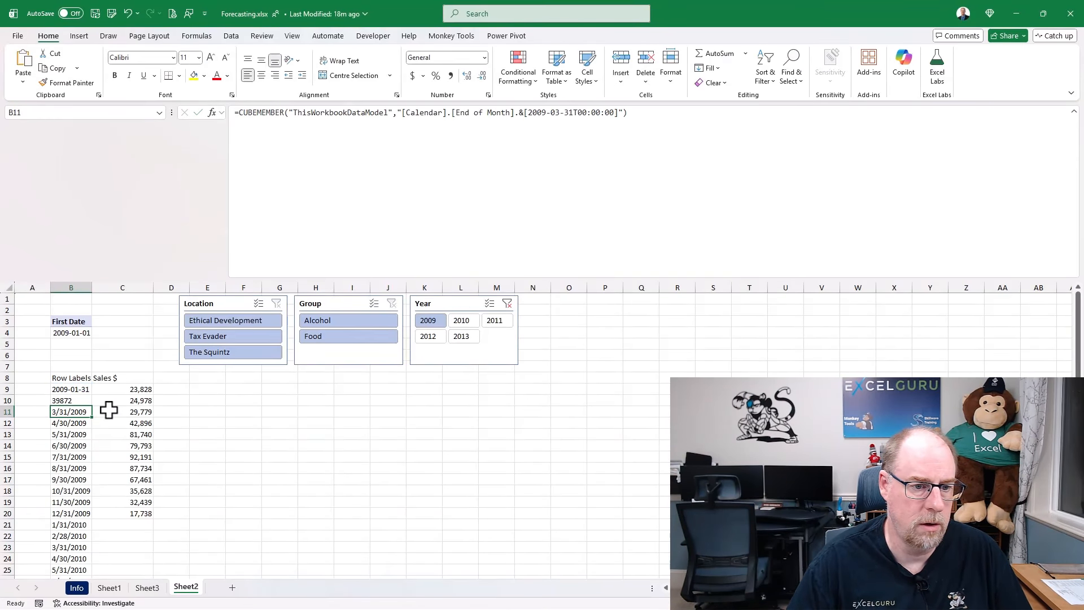
Copy the date format from B9 to B10 with Format Painter.
{"action": "left_click", "coordinate": [77, 389]}
{"action": "left_click", "coordinate": [80, 82]}
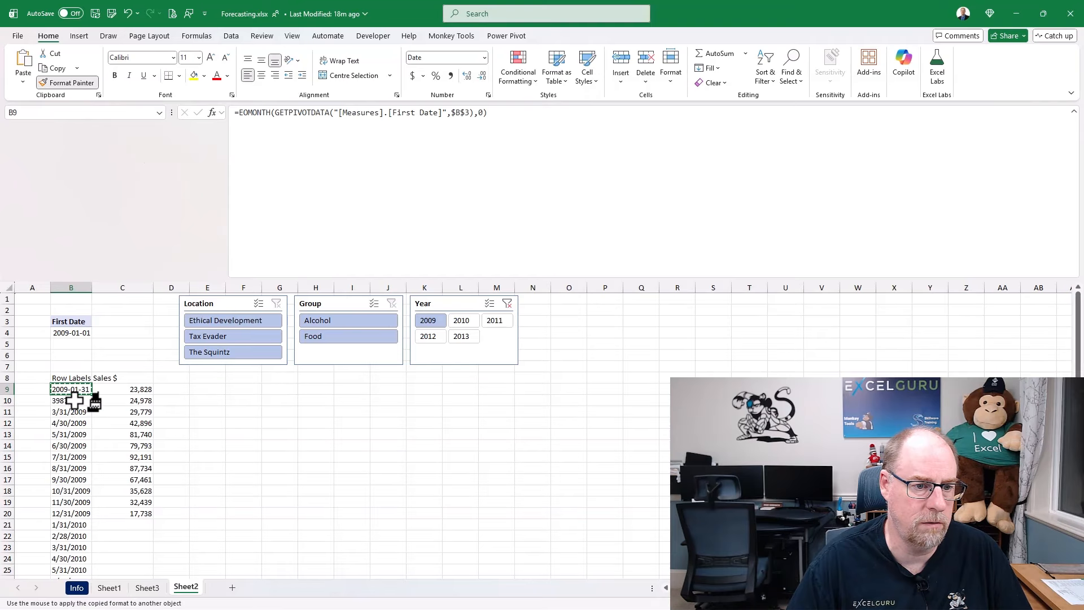
{"action": "left_click", "coordinate": [73, 400]}
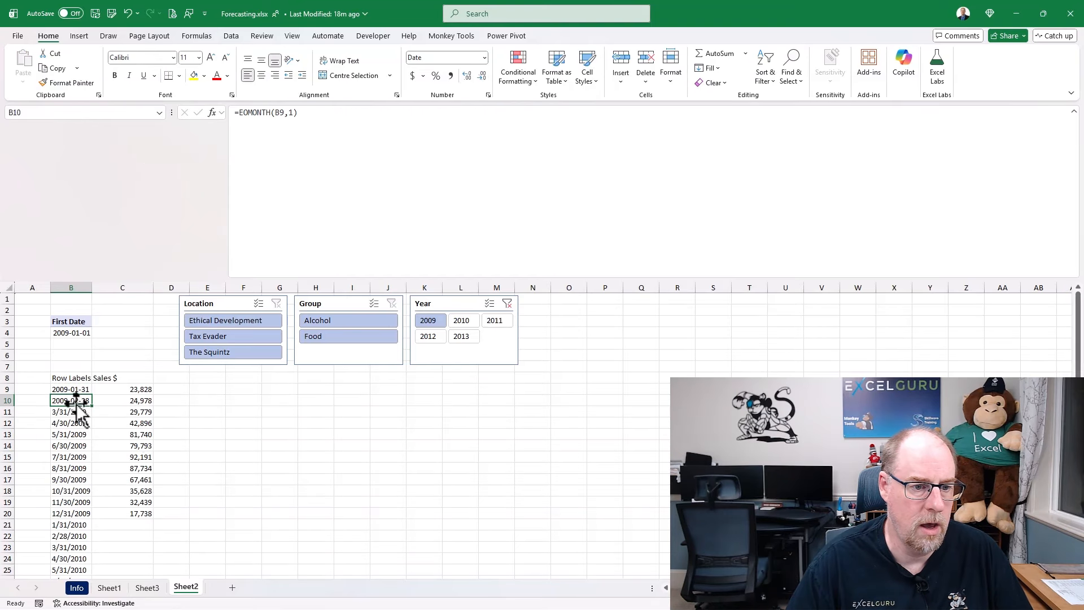
Fill the formulas in B10:C10 down through row 32, just above the Grand Total row.
{"action": "left_click_drag", "start_coordinate": [76, 401], "coordinate": [152, 515]}
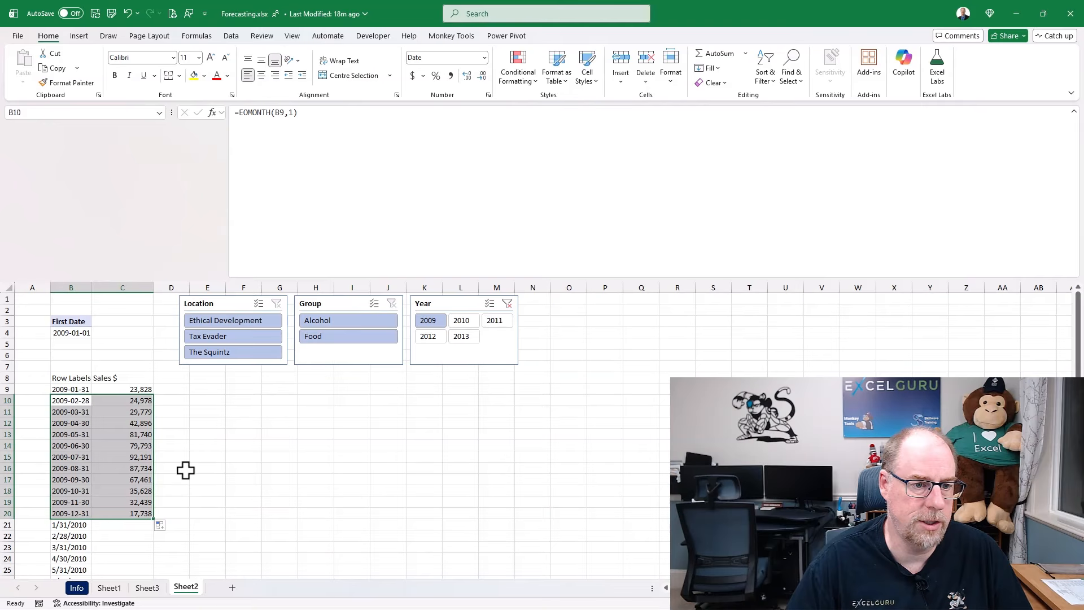
{"action": "scroll", "coordinate": [185, 468], "scroll_direction": "down", "scroll_amount": 4}
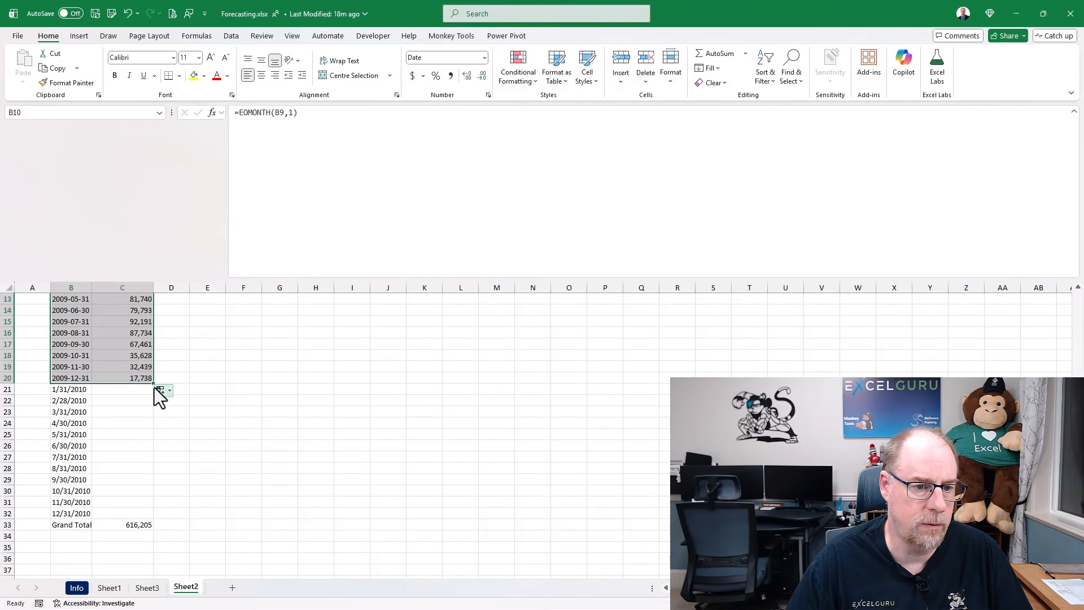
{"action": "left_click_drag", "start_coordinate": [153, 383], "coordinate": [156, 517]}
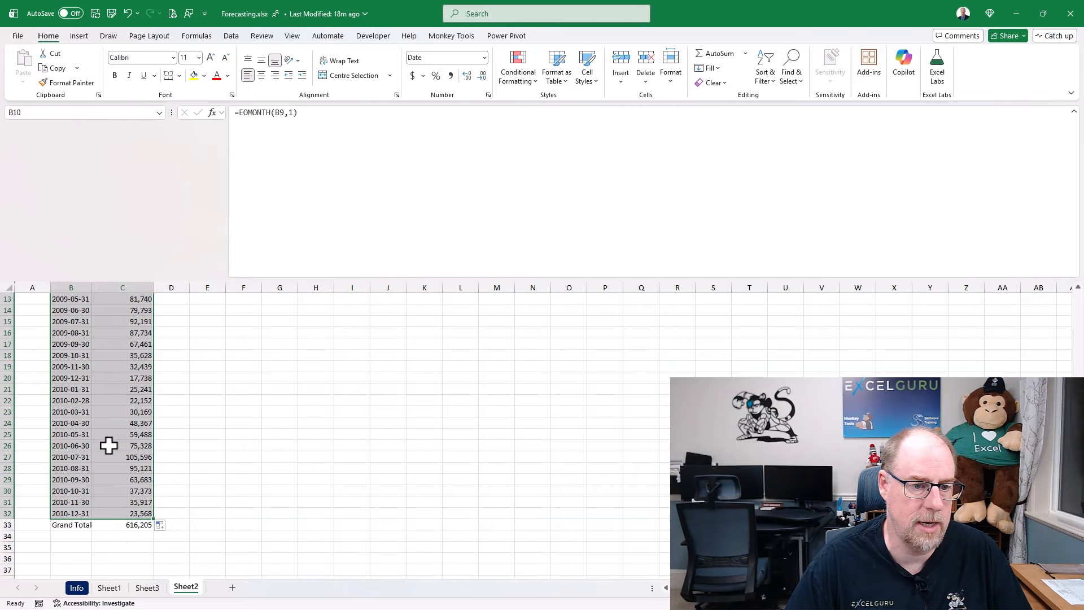
Test the date-driven formulas by filtering the Year slicer first to 2010, followed by 2011.
{"action": "scroll", "coordinate": [237, 418], "scroll_direction": "up", "scroll_amount": 4}
{"action": "scroll", "coordinate": [237, 417], "scroll_direction": "up", "scroll_amount": 1}
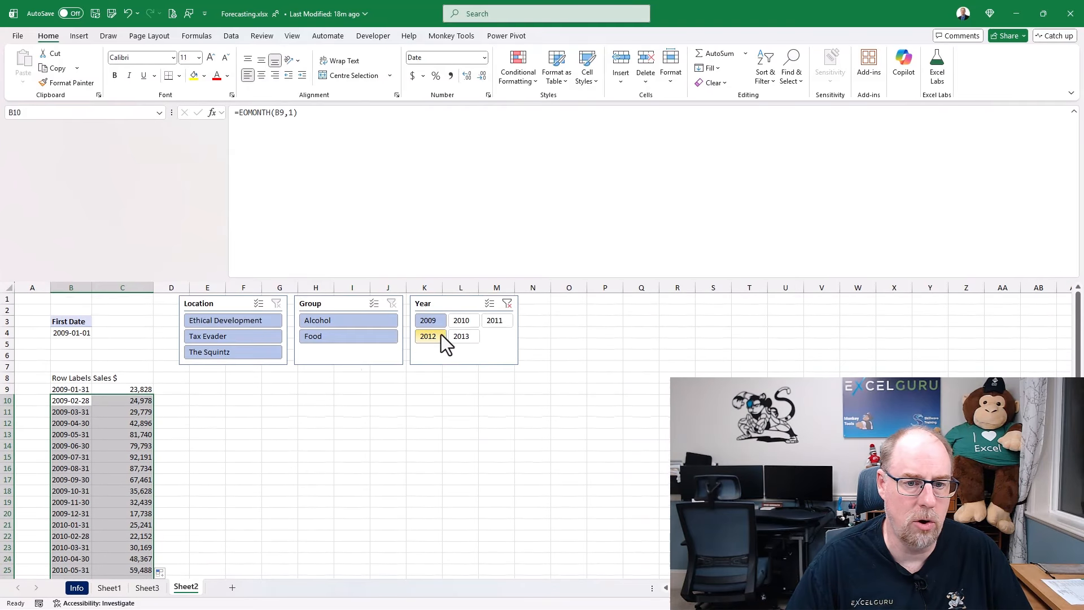
{"action": "left_click", "coordinate": [463, 324]}
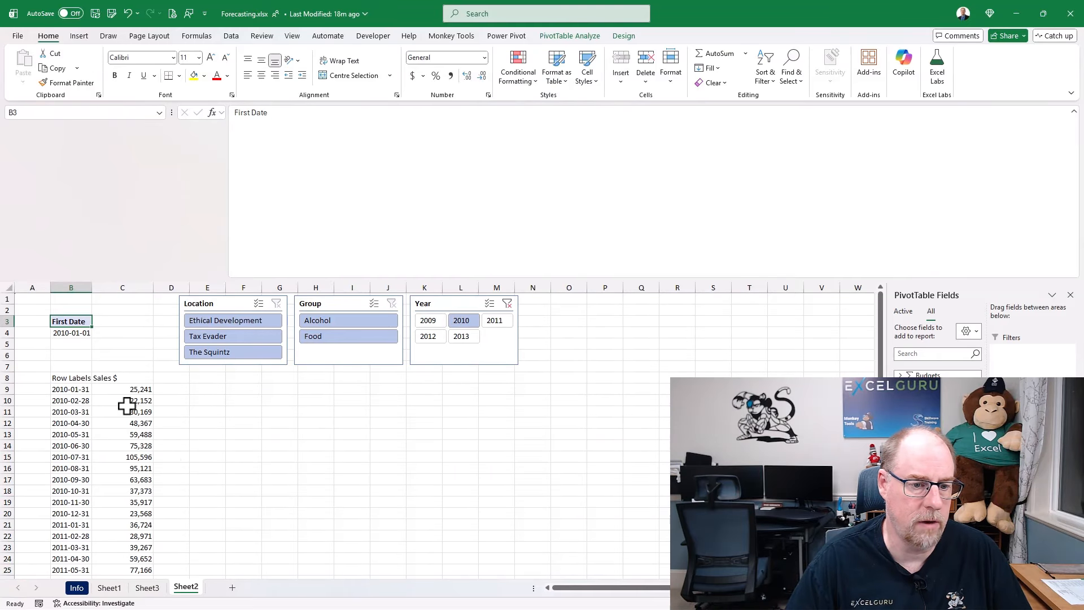
{"action": "left_click", "coordinate": [495, 321]}
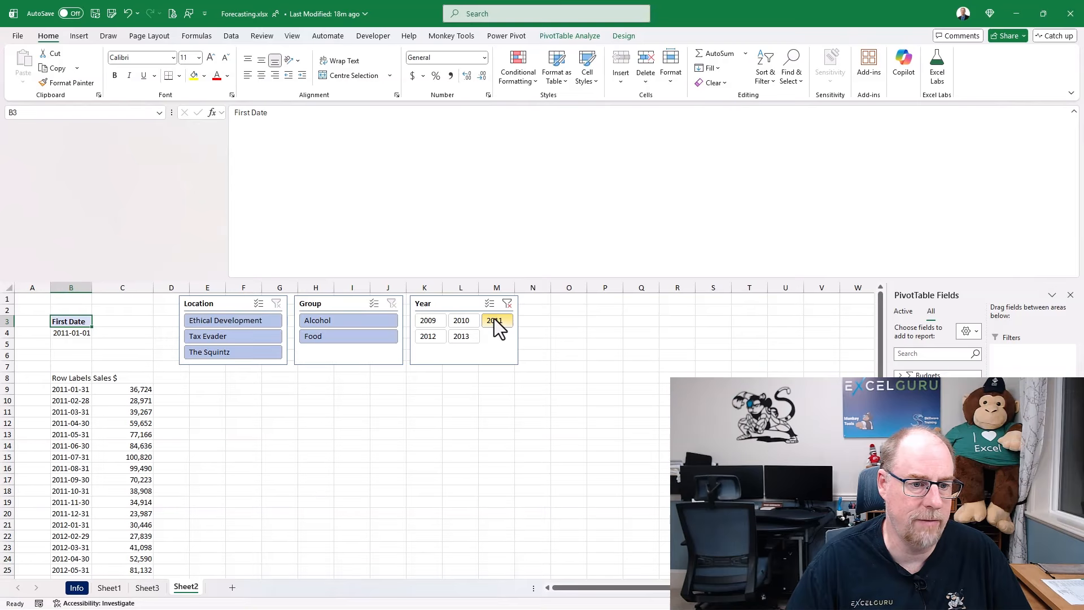
Test the date-driven sales formulas by filtering the Year slicer to 2012, followed by 2013, and review the resulting rows.
{"action": "left_click", "coordinate": [433, 336]}
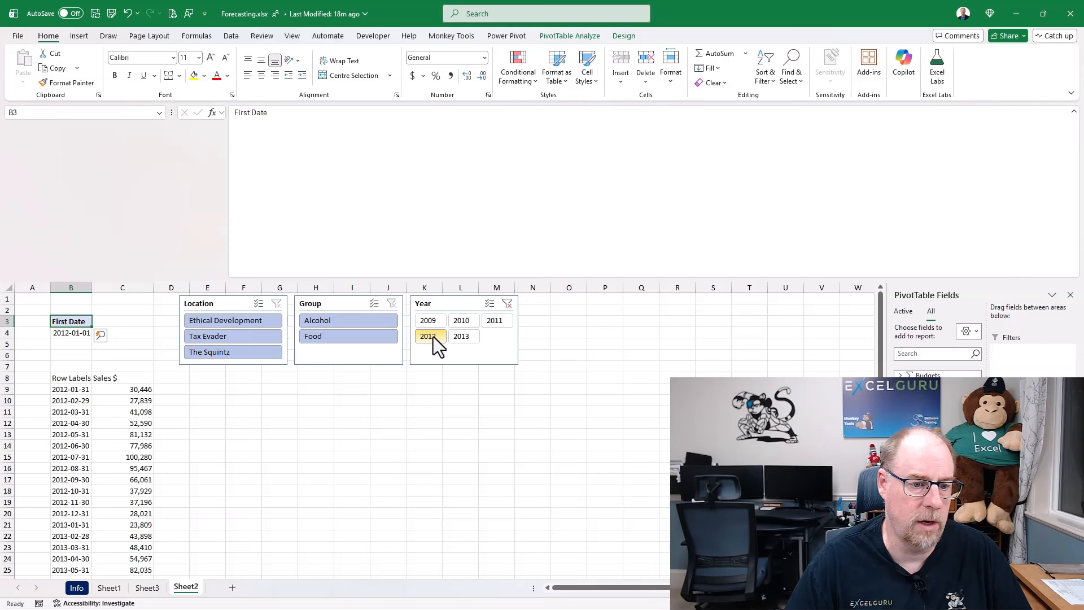
{"action": "left_click", "coordinate": [459, 340]}
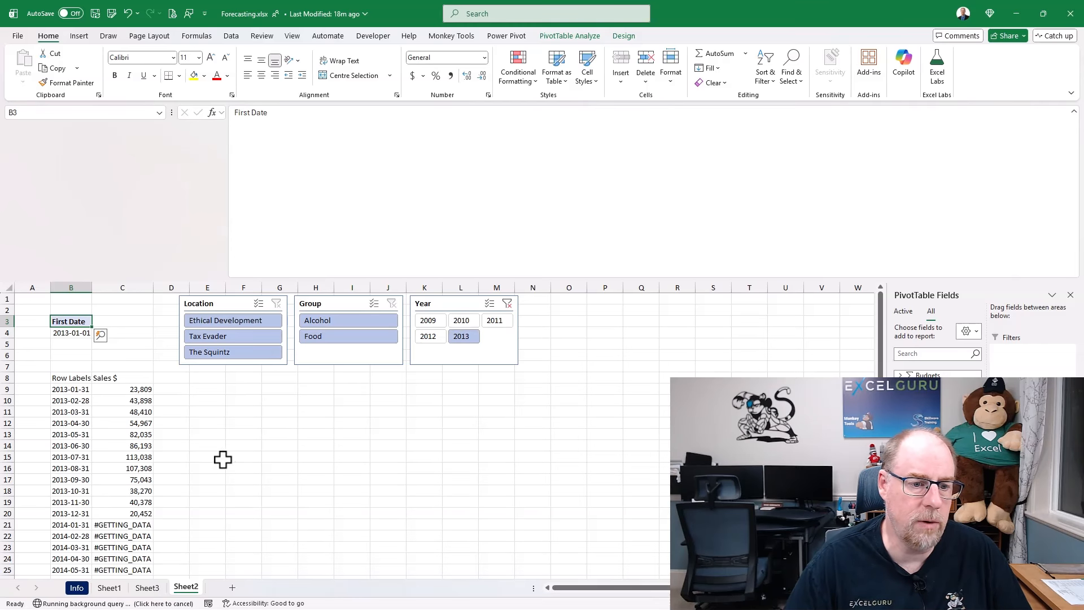
{"action": "scroll", "coordinate": [188, 465], "scroll_direction": "down", "scroll_amount": 2}
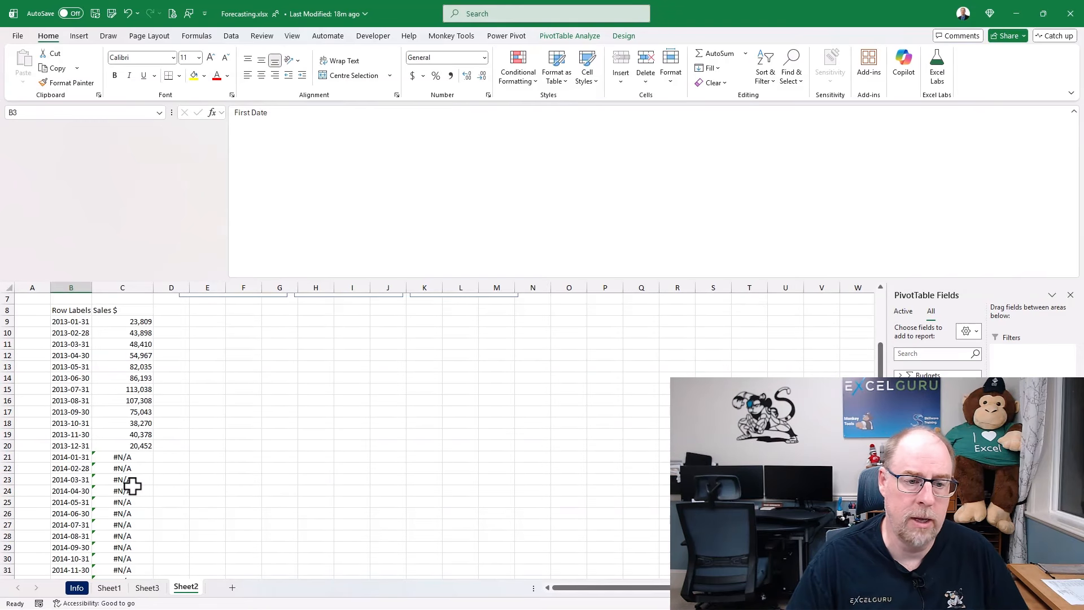
{"action": "scroll", "coordinate": [133, 485], "scroll_direction": "up", "scroll_amount": 2}
Wrap the CUBEVALUE formulas in C9:C32 in IFERROR with 0 as the fallback value, and collapse the expanded formula bar.
{"action": "left_click", "coordinate": [130, 388]}
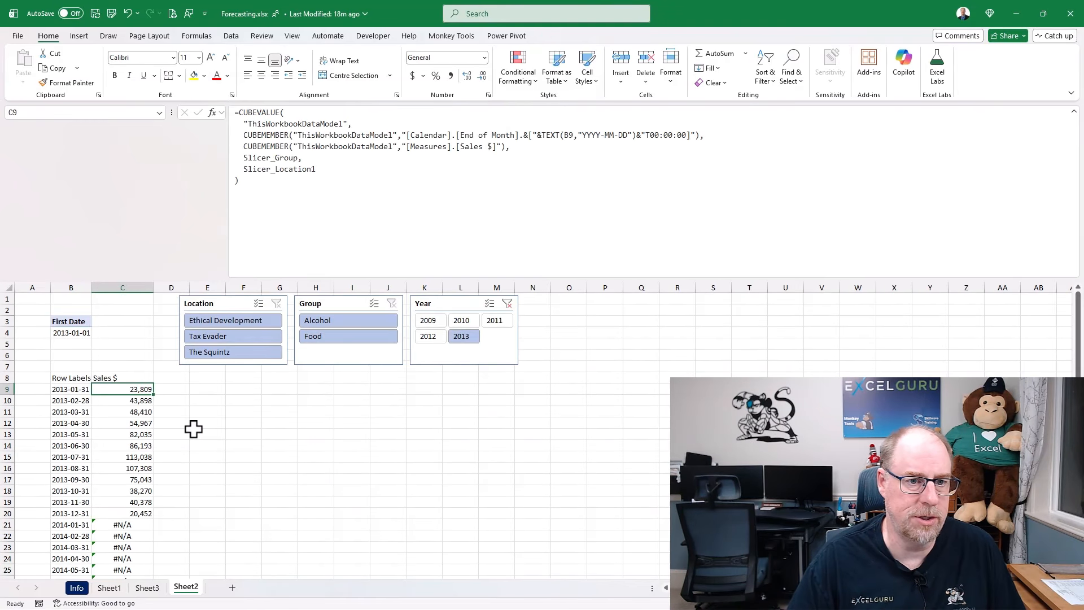
{"action": "scroll", "coordinate": [194, 429], "scroll_direction": "down", "scroll_amount": 5}
{"action": "left_click", "coordinate": [139, 475], "text": "shift"}
{"action": "scroll", "coordinate": [209, 413], "scroll_direction": "up", "scroll_amount": 3}
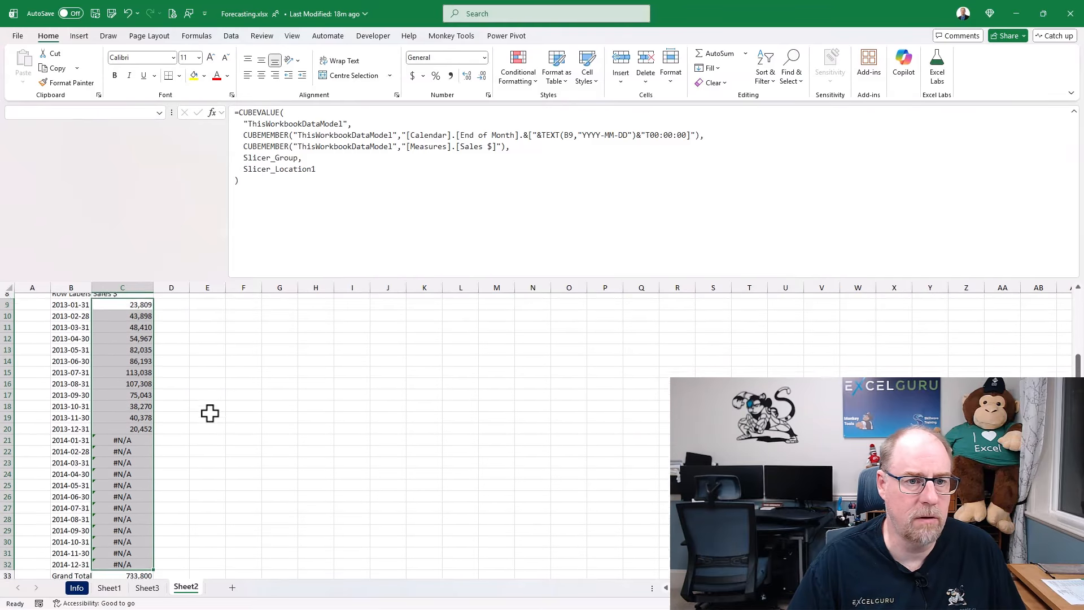
{"action": "left_click", "coordinate": [240, 117]}
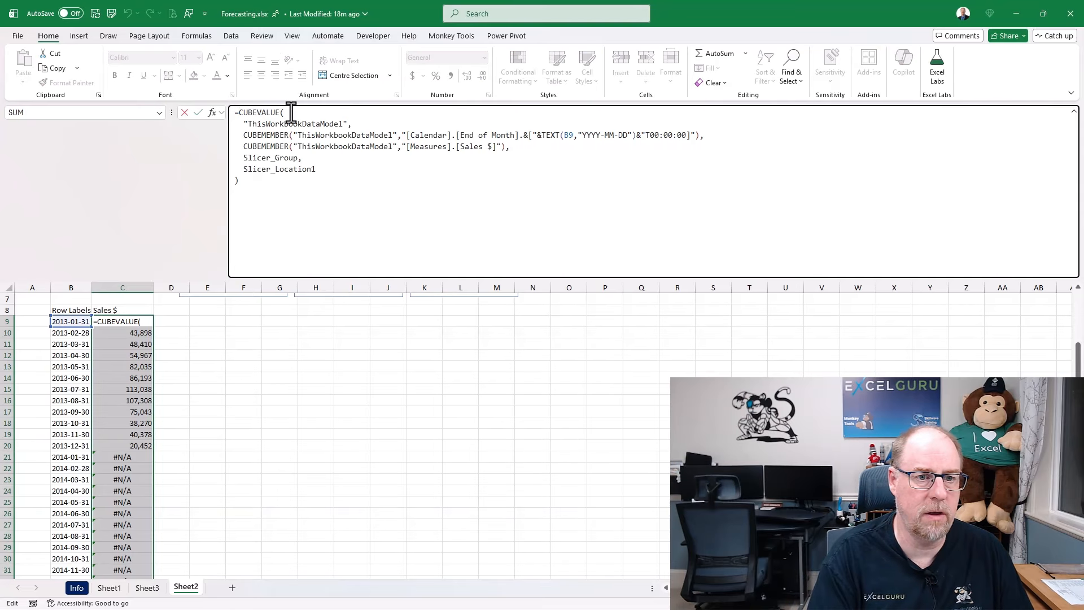
{"action": "type", "text": "IFEROR"}
{"action": "key", "text": "Left"}
{"action": "key", "text": "Left"}
{"action": "type", "text": "R"}
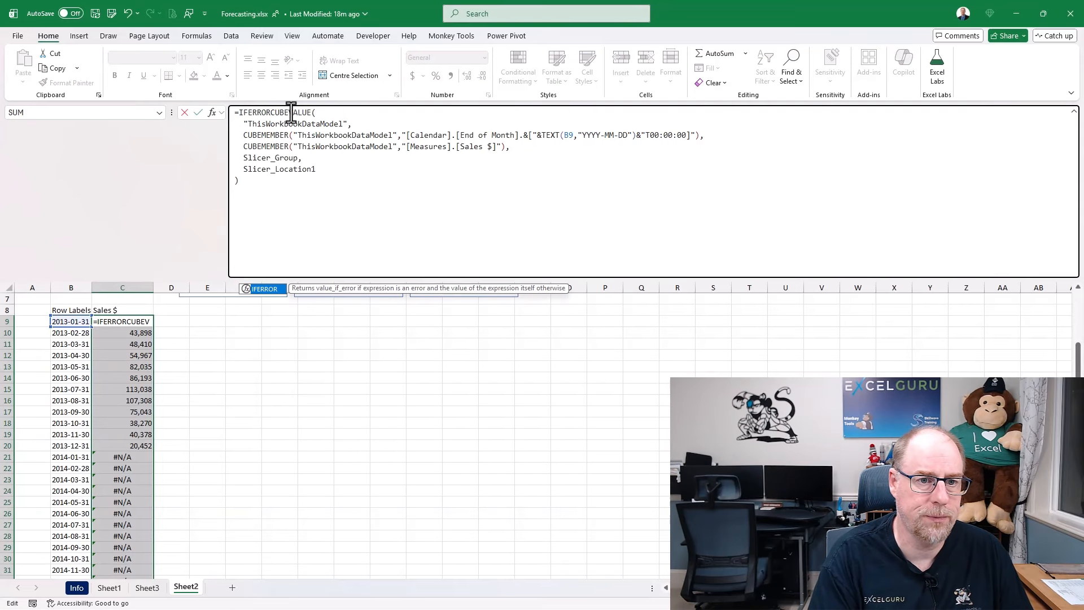
{"action": "type", "text": "("}
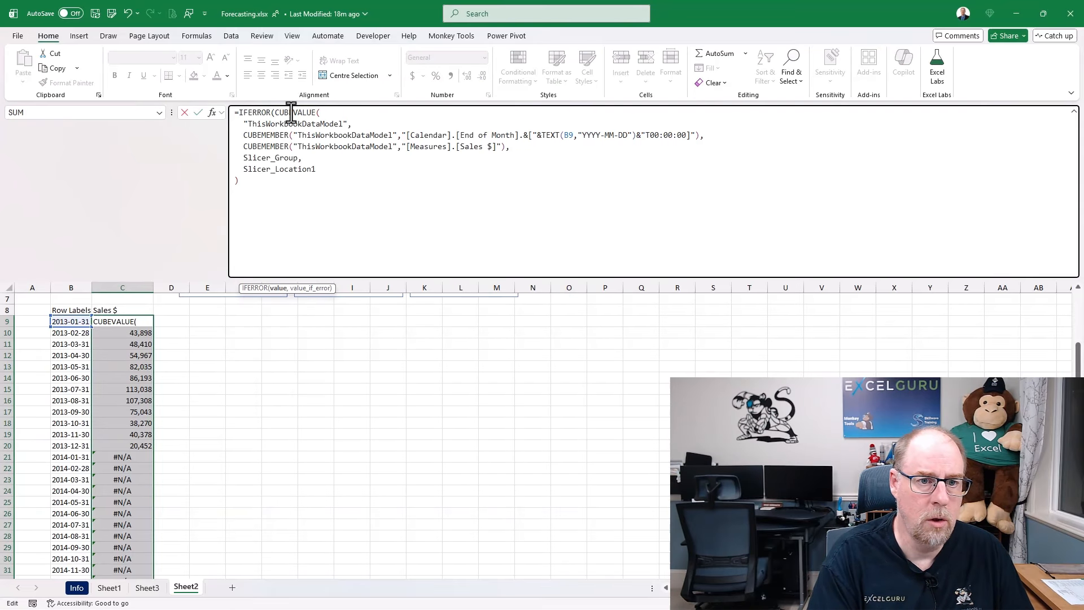
{"action": "left_click", "coordinate": [242, 181]}
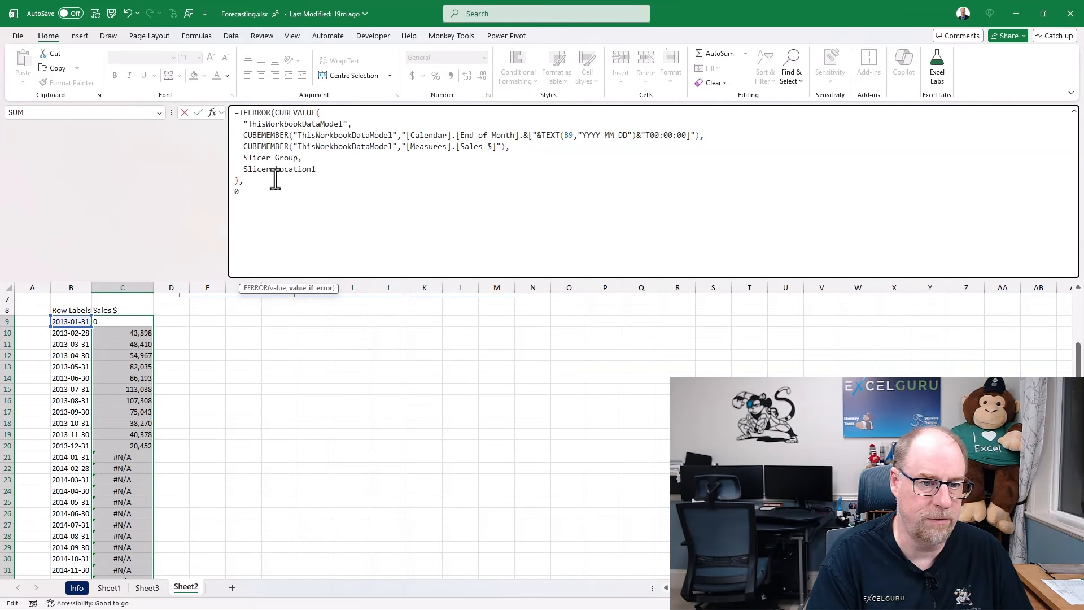
{"action": "key", "text": "ctrl+Return"}
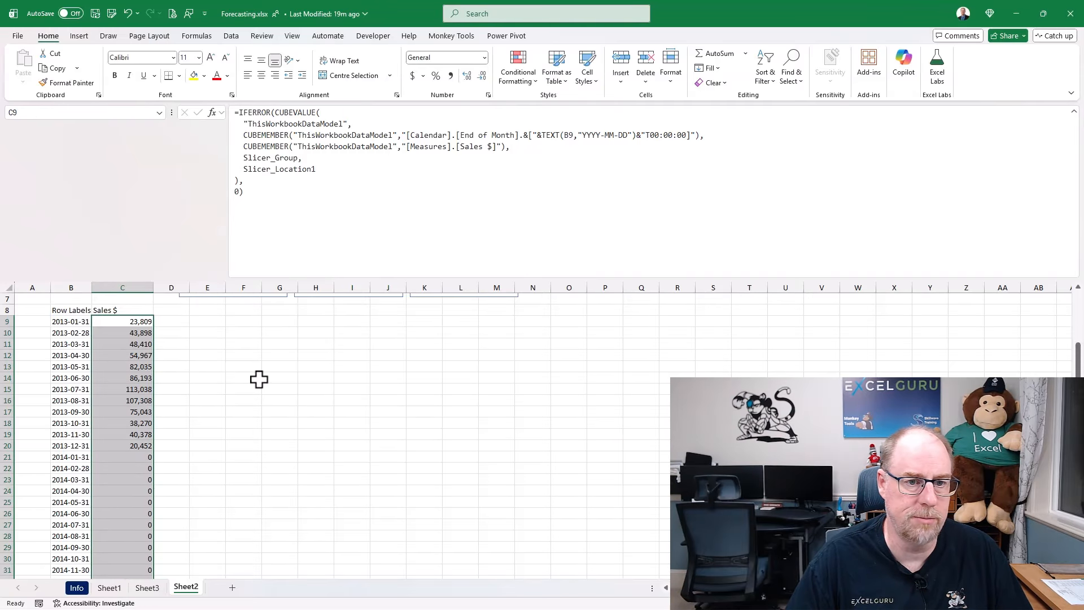
{"action": "left_click", "coordinate": [1074, 112]}
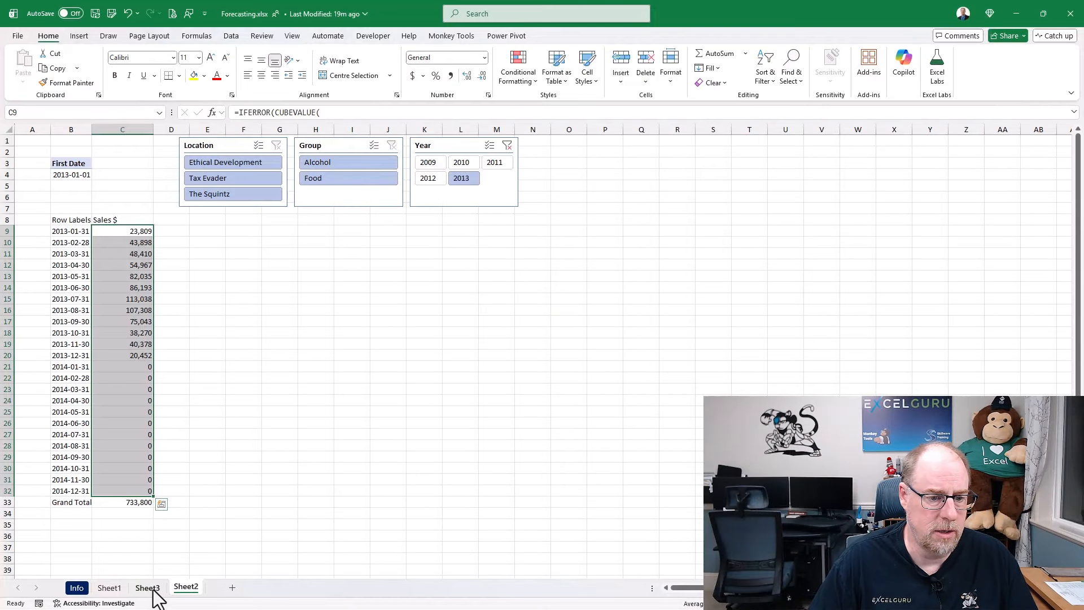
Insert seven blank rows above the forecast table on Sheet3.
{"action": "left_click", "coordinate": [148, 587]}
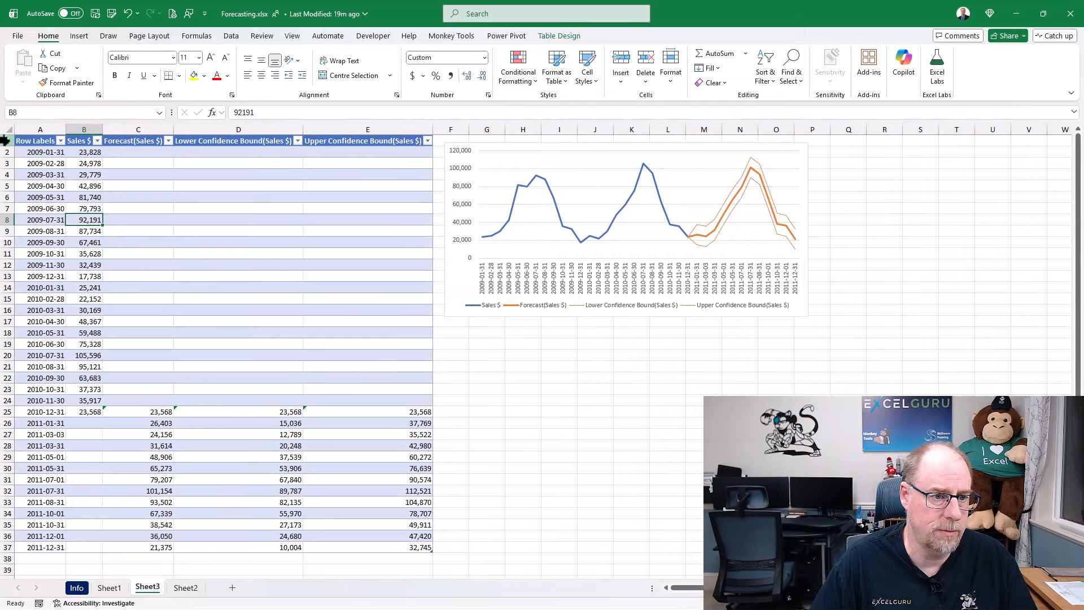
{"action": "left_click_drag", "start_coordinate": [6, 141], "coordinate": [7, 208]}
{"action": "right_click", "coordinate": [55, 202]}
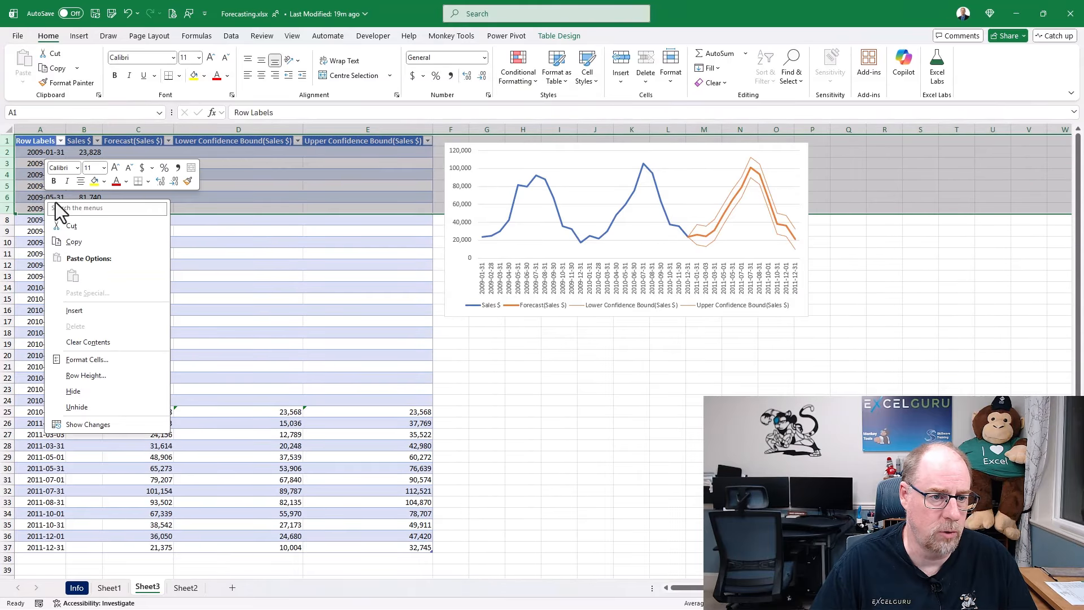
{"action": "left_click", "coordinate": [88, 313]}
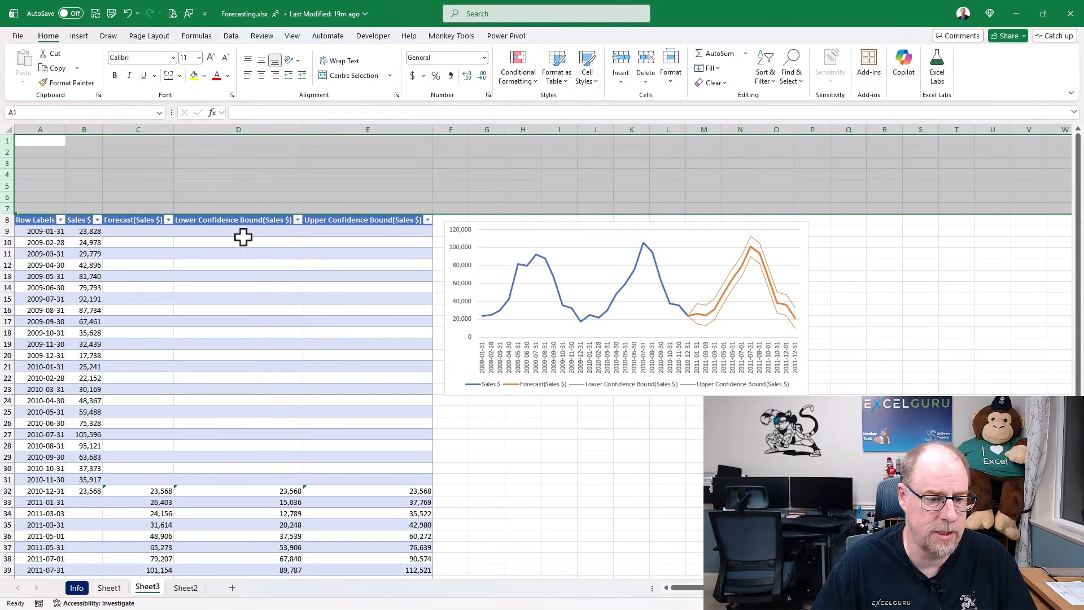
Move the First Date PivotTable from Sheet2 to cell B2 on Sheet3 and autofit column B.
{"action": "left_click", "coordinate": [186, 588]}
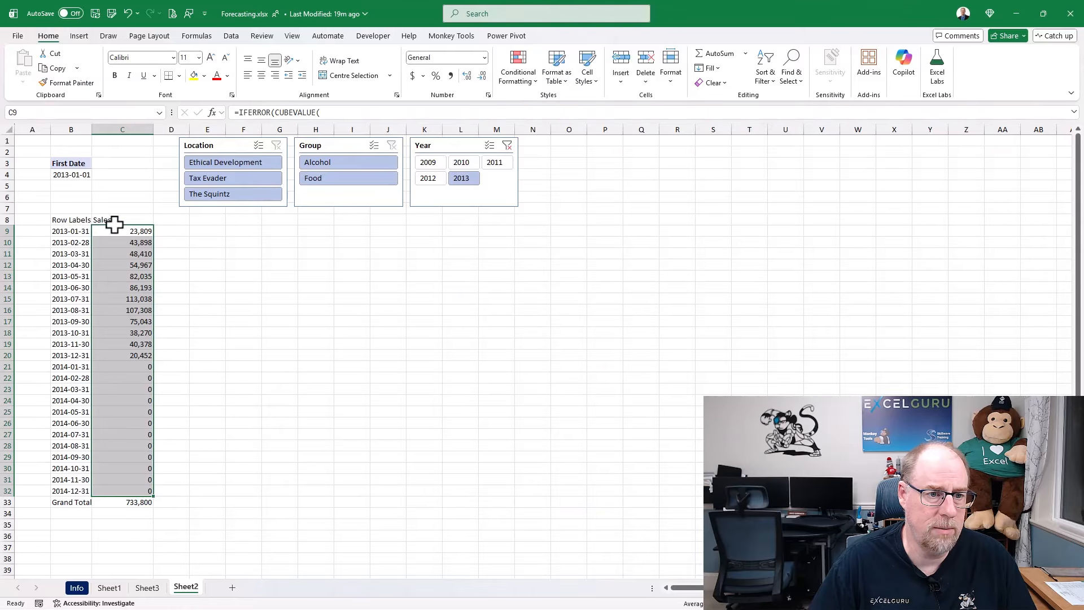
{"action": "left_click", "coordinate": [78, 163]}
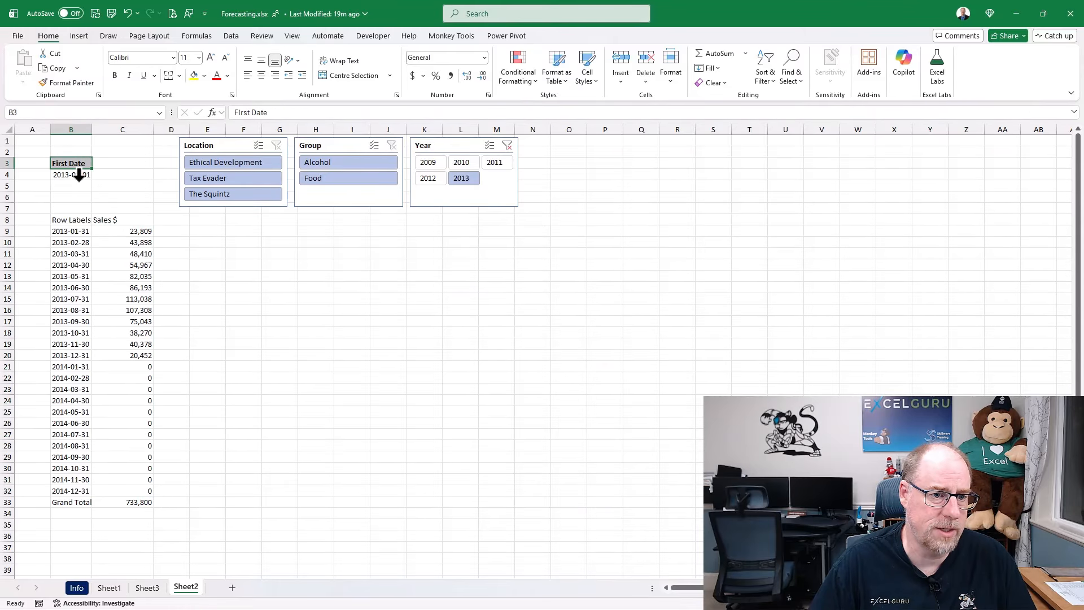
{"action": "left_click_drag", "start_coordinate": [75, 164], "coordinate": [75, 175]}
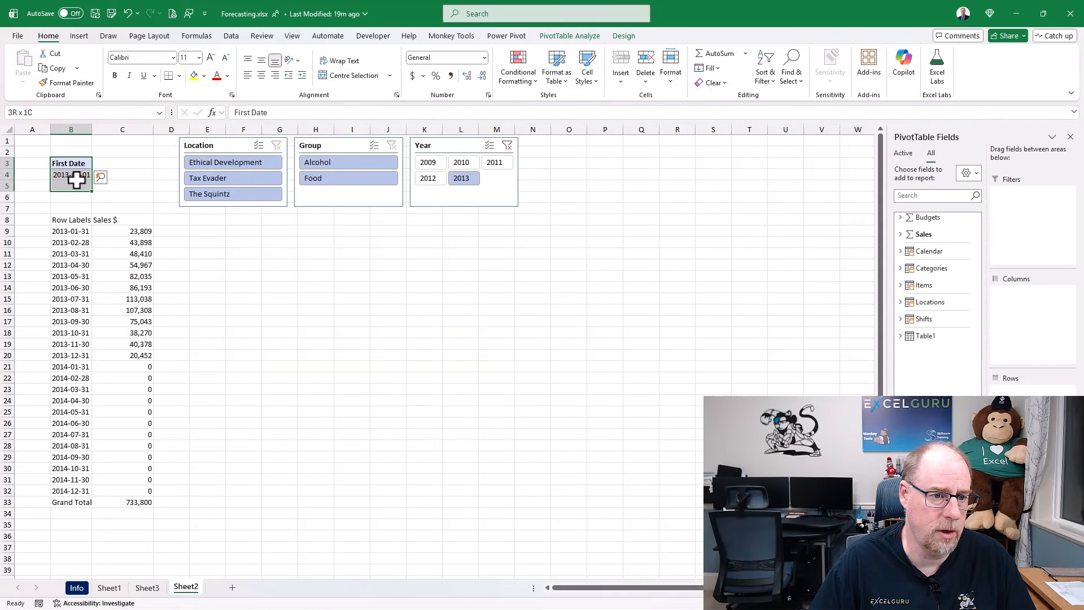
{"action": "key", "text": "ctrl+c"}
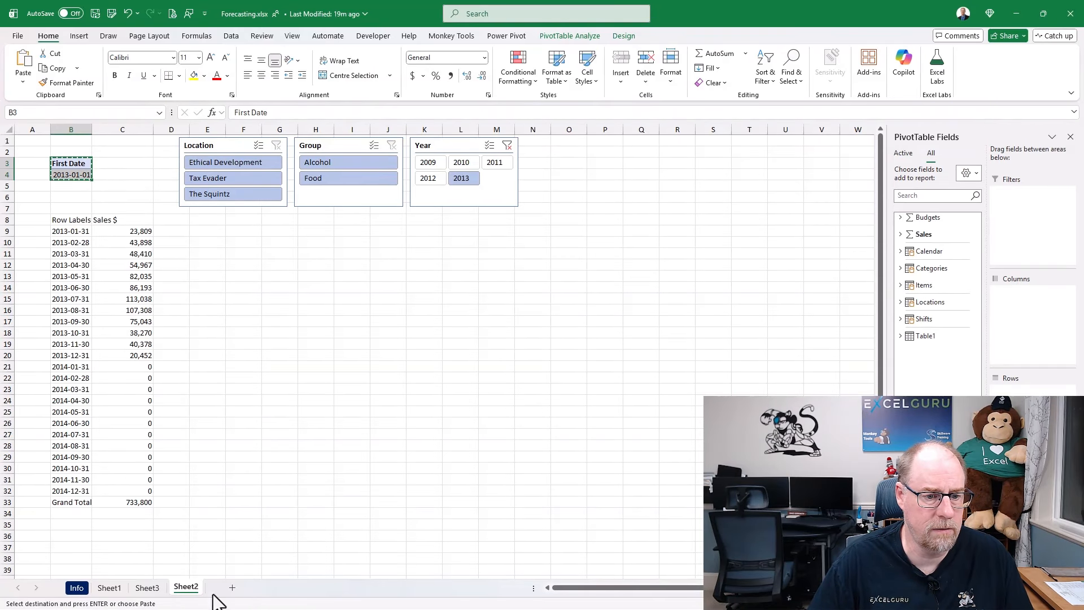
{"action": "left_click", "coordinate": [147, 587]}
{"action": "left_click", "coordinate": [79, 152]}
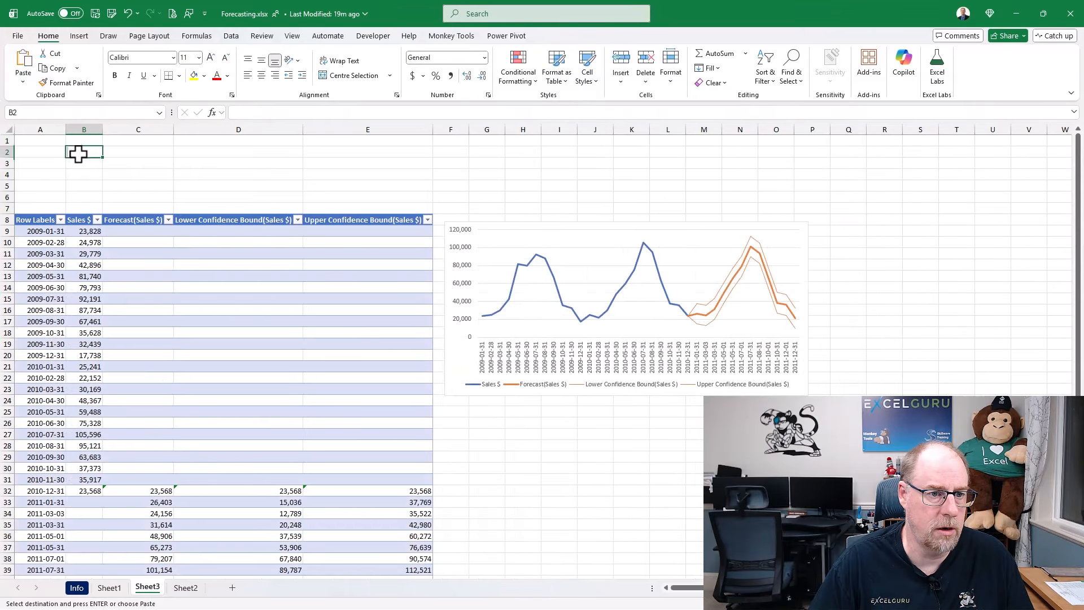
{"action": "key", "text": "Return"}
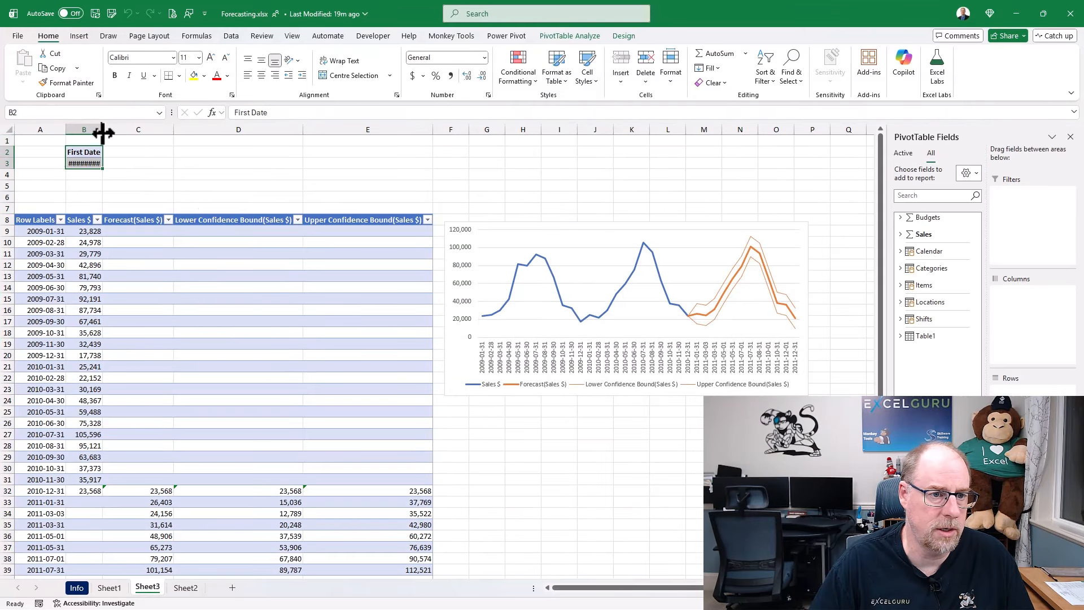
{"action": "double_click", "coordinate": [103, 130]}
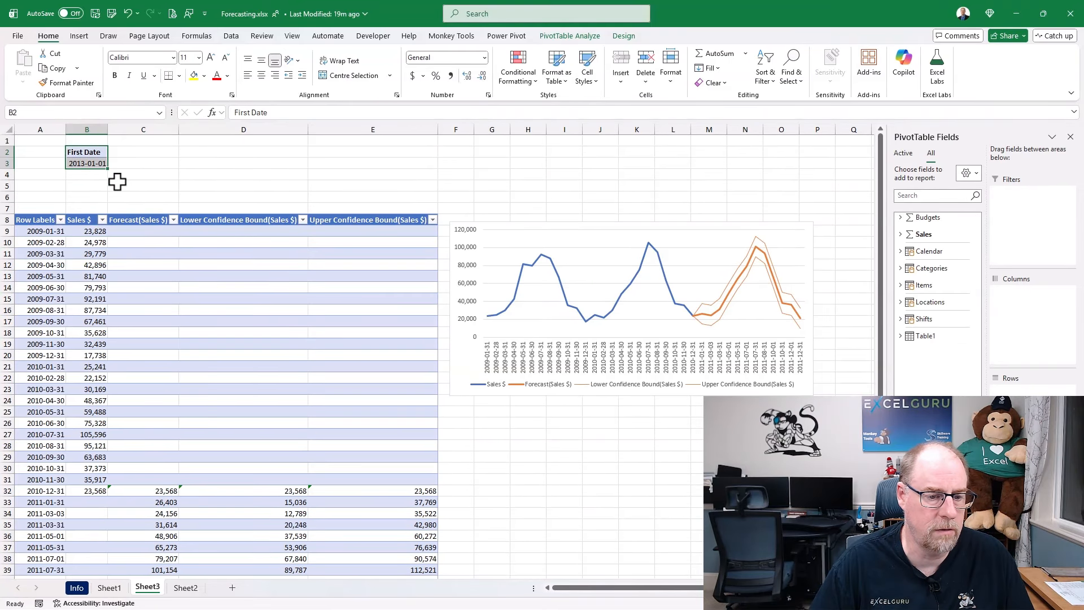
Move the Location, Group and Year slicers from Sheet2 to Sheet3, placing them in the blank rows starting at column E.
{"action": "left_click", "coordinate": [186, 587]}
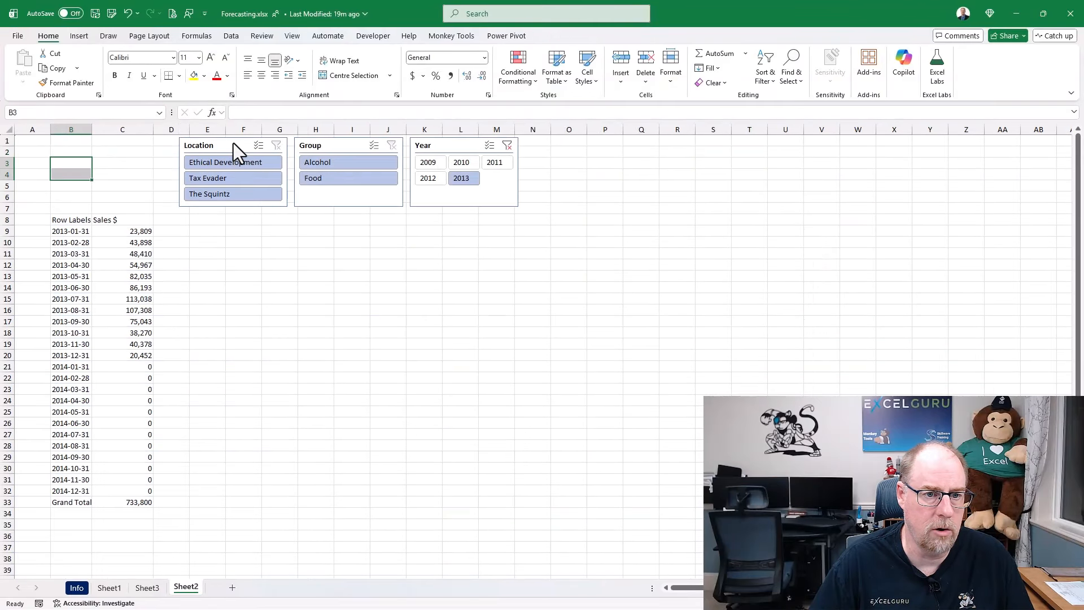
{"action": "left_click", "coordinate": [269, 145]}
{"action": "left_click", "coordinate": [361, 145], "text": "ctrl"}
{"action": "left_click", "coordinate": [447, 145], "text": "ctrl"}
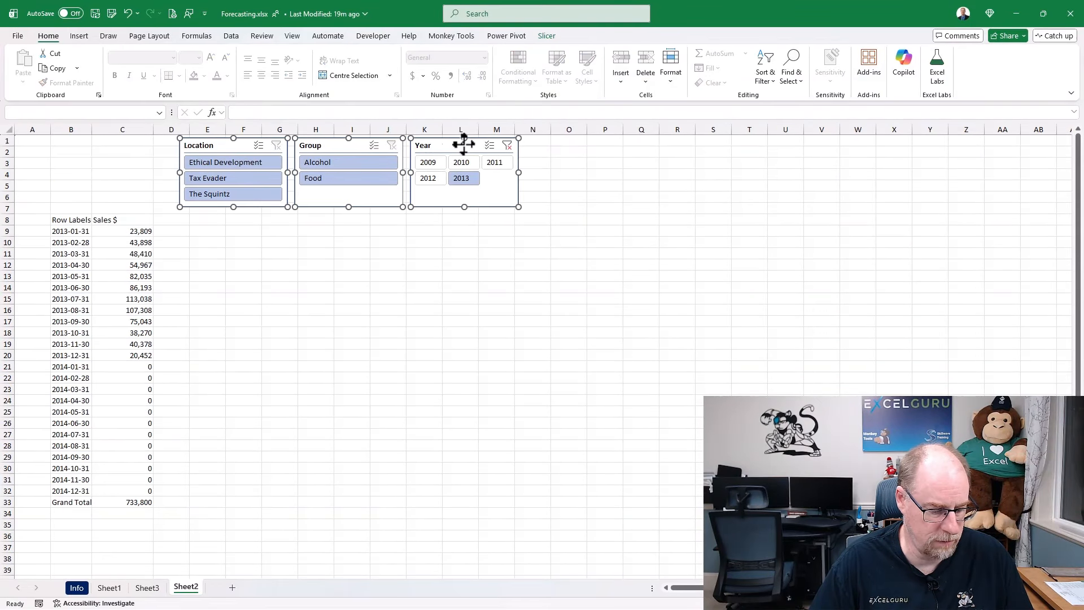
{"action": "key", "text": "ctrl+c"}
{"action": "left_click", "coordinate": [148, 588]}
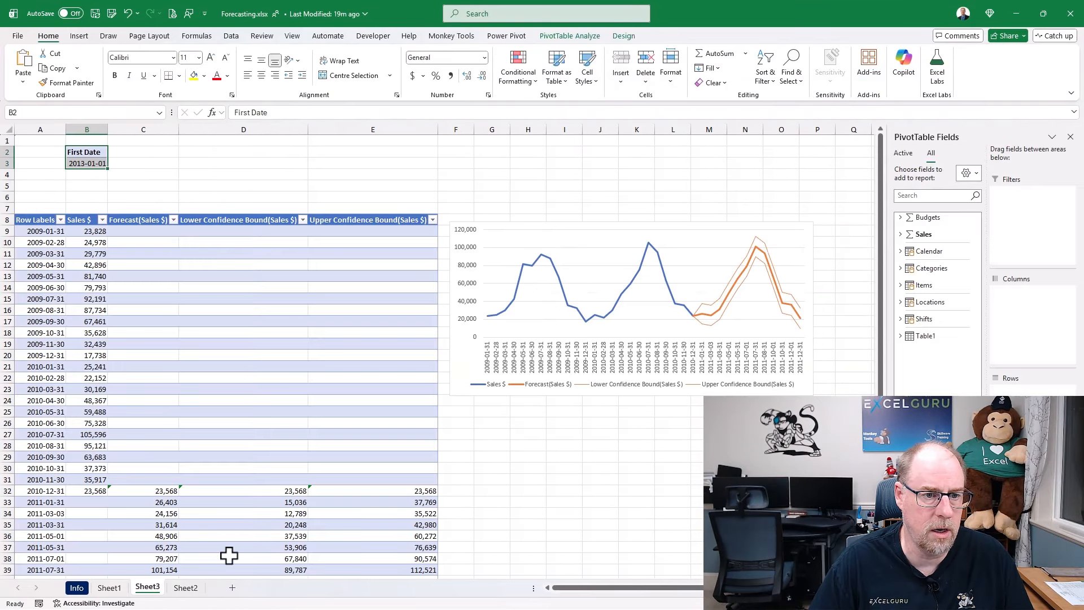
{"action": "key", "text": "ctrl+v"}
{"action": "left_click_drag", "start_coordinate": [222, 150], "coordinate": [455, 140]}
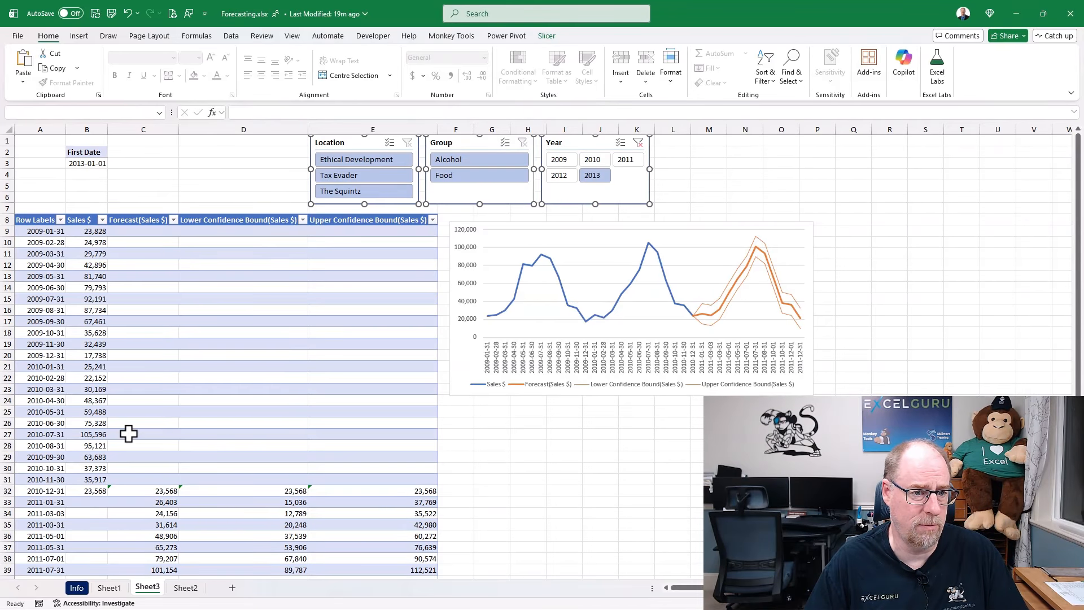
Filter the Year slicer to 2009 and enter =EOMONTH(GETPIVOTDATA("[Measures].[First Date]",$B$2),0) in A9 of the forecast table.
{"action": "left_click", "coordinate": [561, 160]}
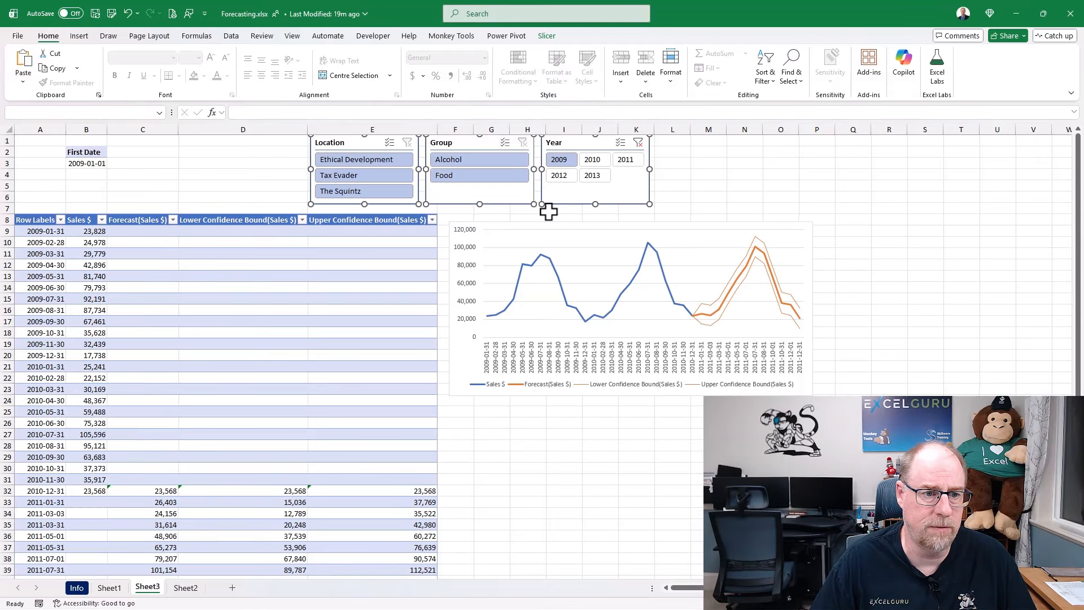
{"action": "left_click", "coordinate": [38, 231]}
{"action": "type", "text": "=eom"}
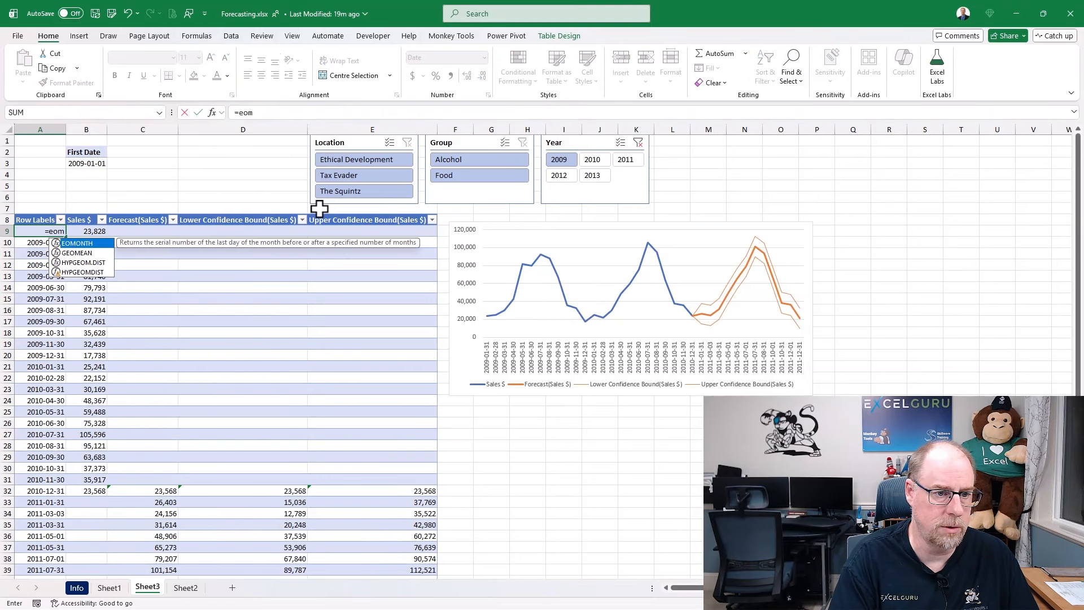
{"action": "key", "text": "Tab"}
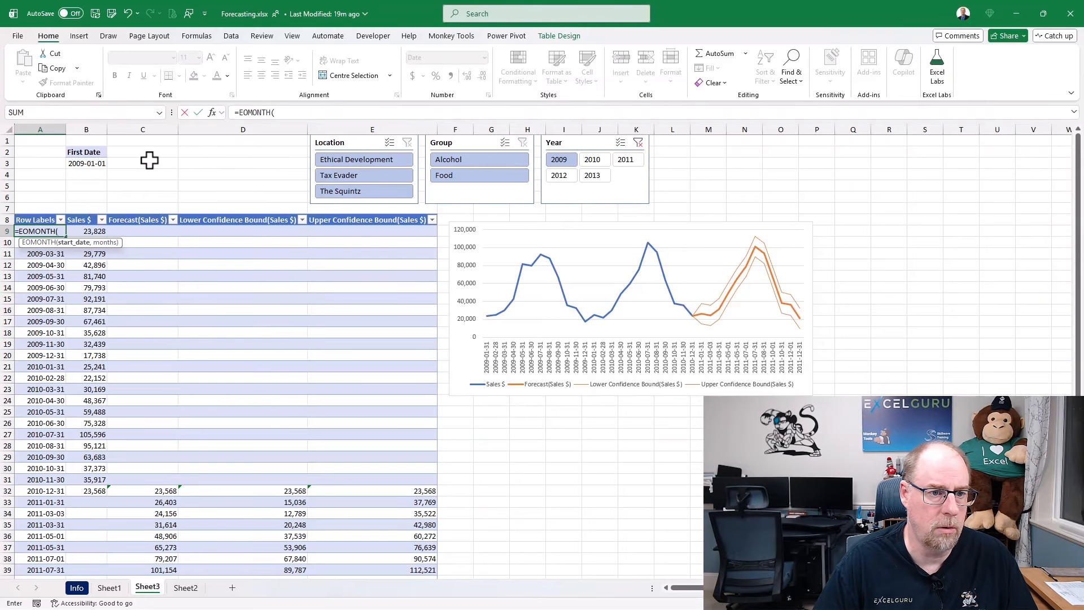
{"action": "left_click", "coordinate": [90, 163]}
{"action": "type", "text": ",0)"}
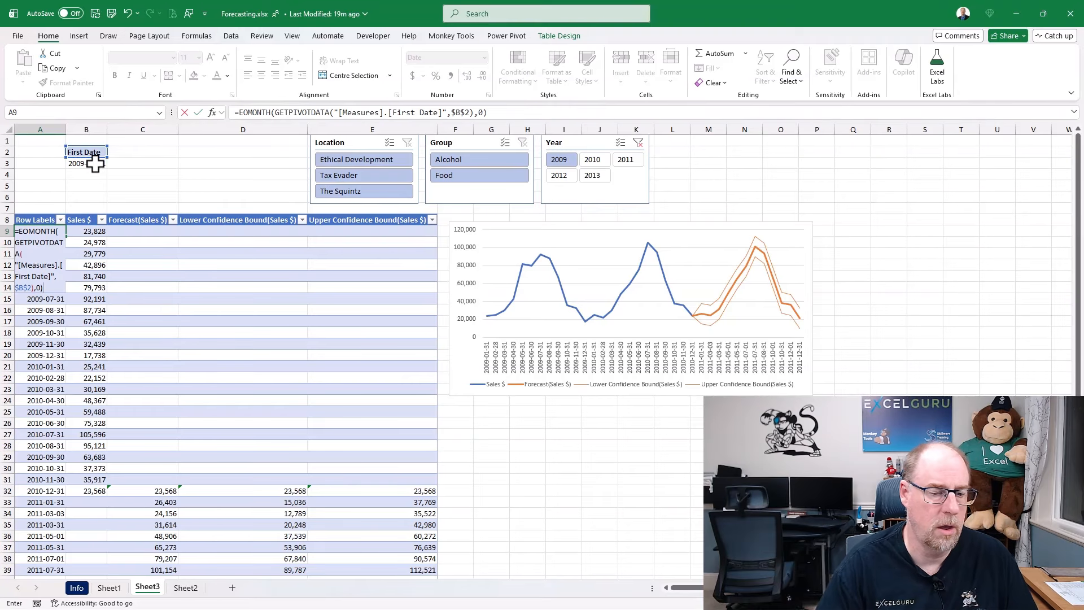
{"action": "key", "text": "Return"}
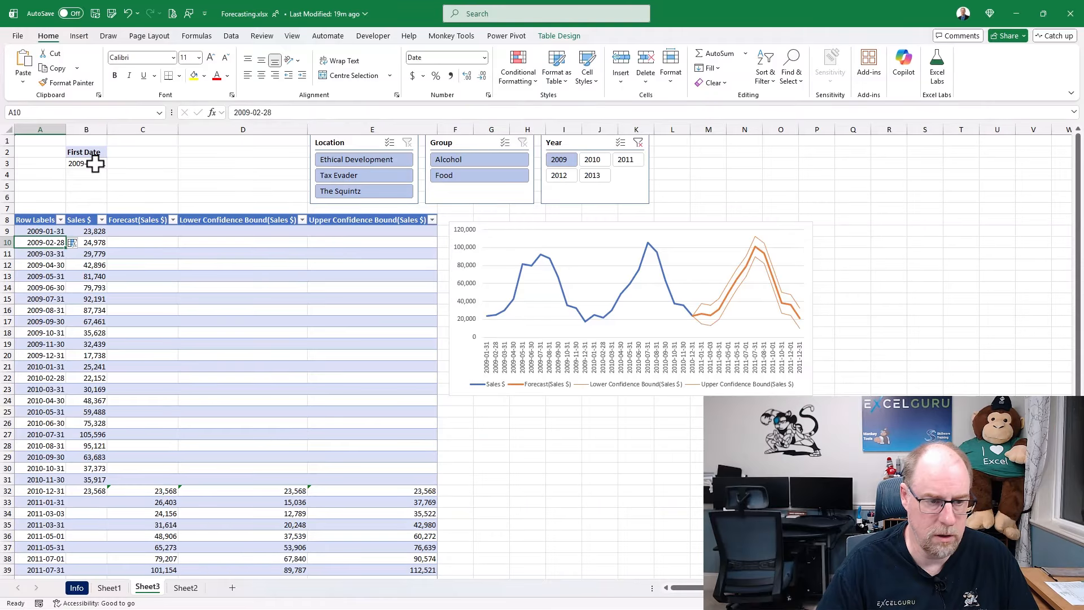
Fill A10:A44 of the forecast table with =EOMONTH(A9,1) so each row gives the next month-end date.
{"action": "scroll", "coordinate": [66, 329], "scroll_direction": "down", "scroll_amount": 3}
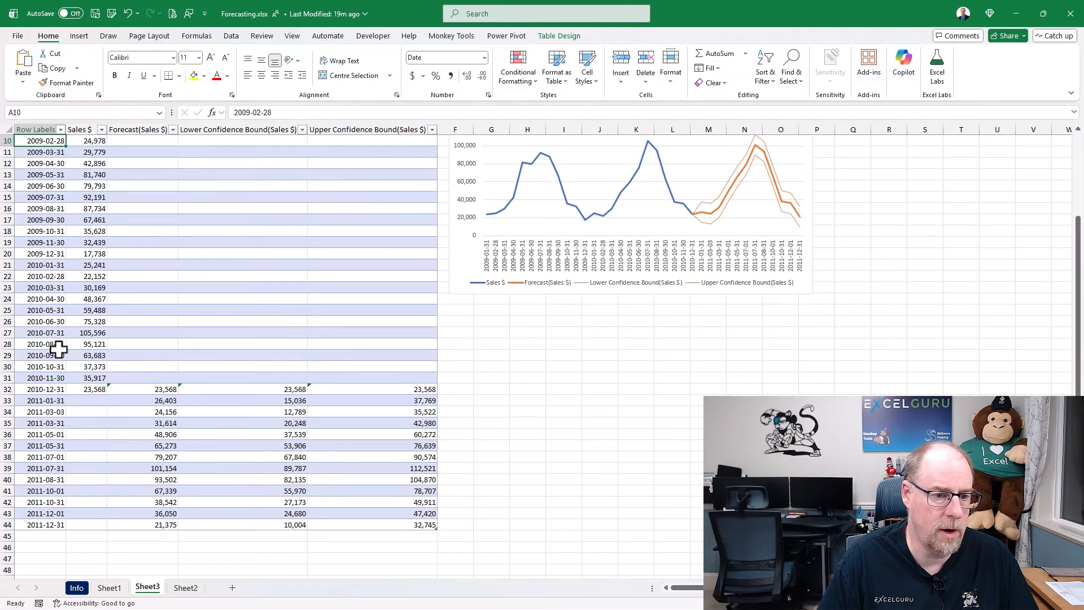
{"action": "left_click", "coordinate": [47, 525], "text": "shift"}
{"action": "scroll", "coordinate": [199, 259], "scroll_direction": "up", "scroll_amount": 3}
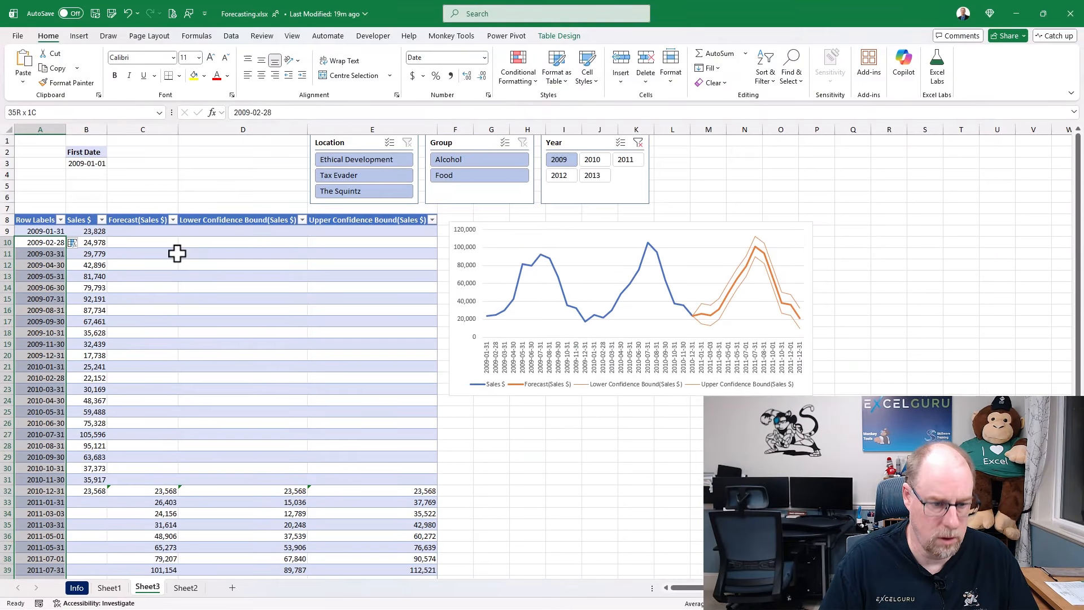
{"action": "type", "text": "=eomot"}
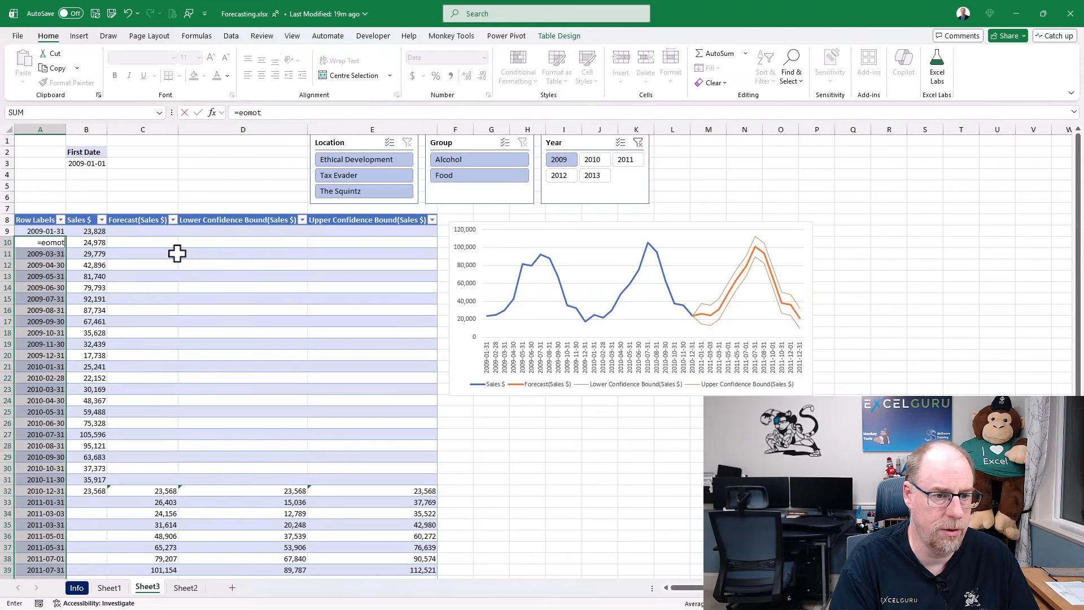
{"action": "key", "text": "BackSpace"}
{"action": "type", "text": "nth("}
{"action": "key", "text": "Up"}
{"action": "type", "text": ",1)"}
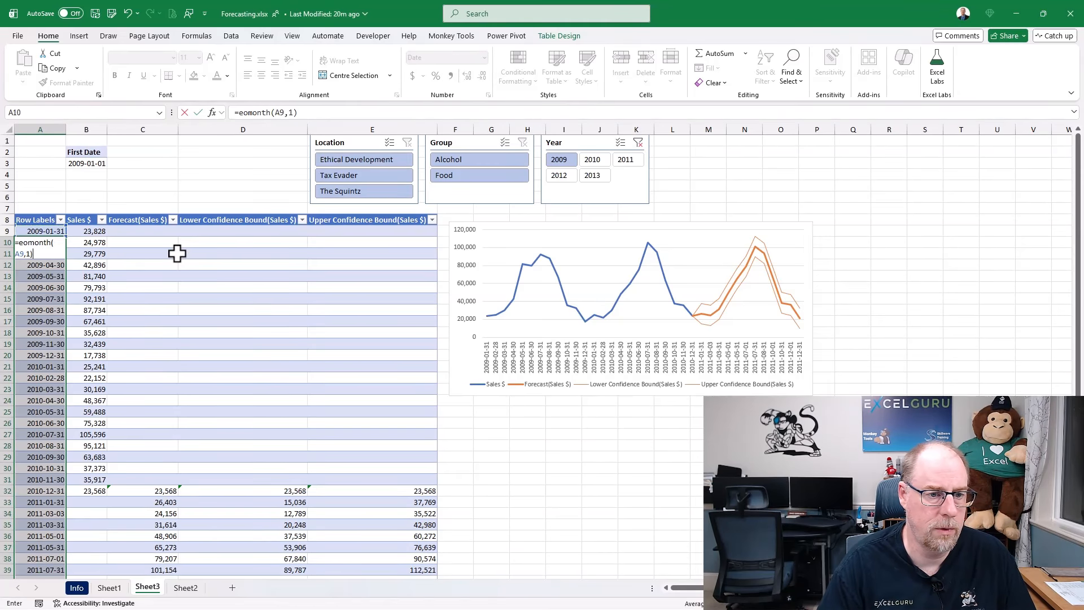
{"action": "key", "text": "ctrl+Return"}
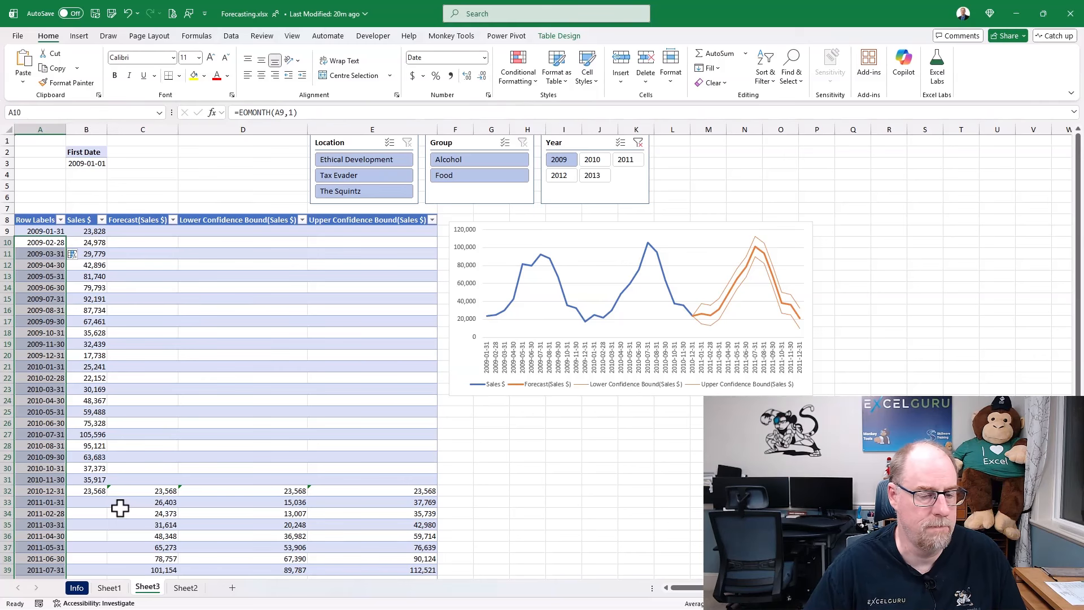
Fill C32:E32 of the forecast table with the relative formula =B32 so each cell links to the one before it.
{"action": "left_click", "coordinate": [152, 491]}
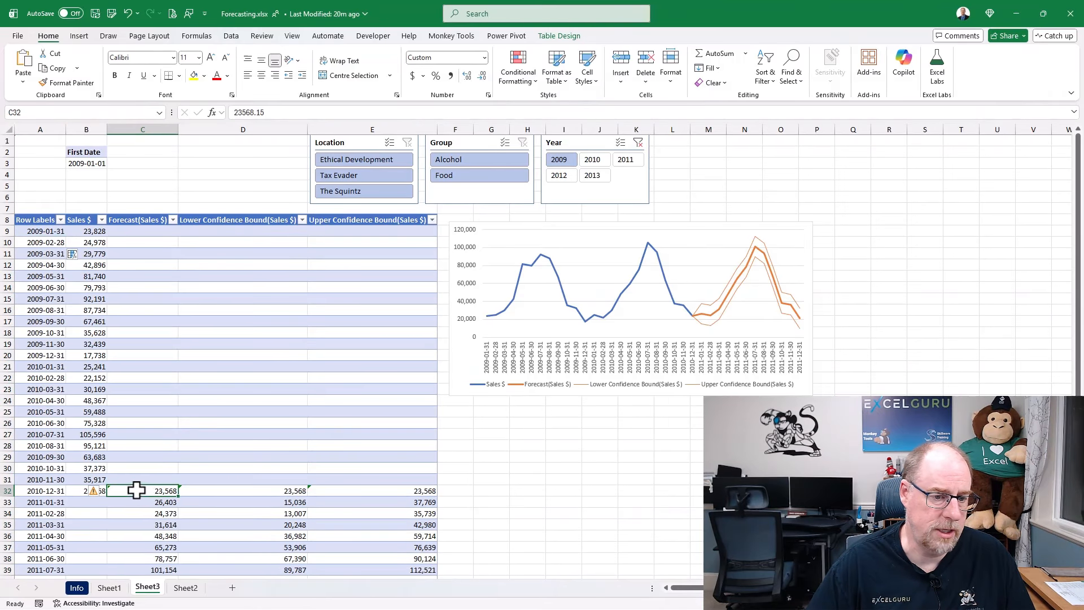
{"action": "left_click", "coordinate": [424, 491], "text": "shift"}
{"action": "type", "text": "="}
{"action": "key", "text": "Left"}
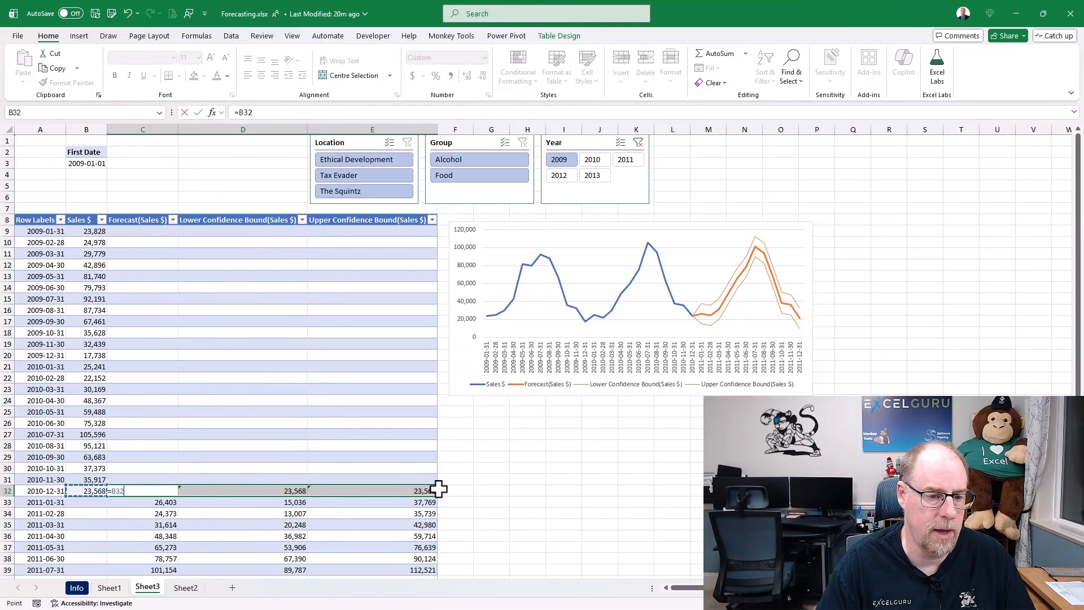
{"action": "key", "text": "ctrl+Return"}
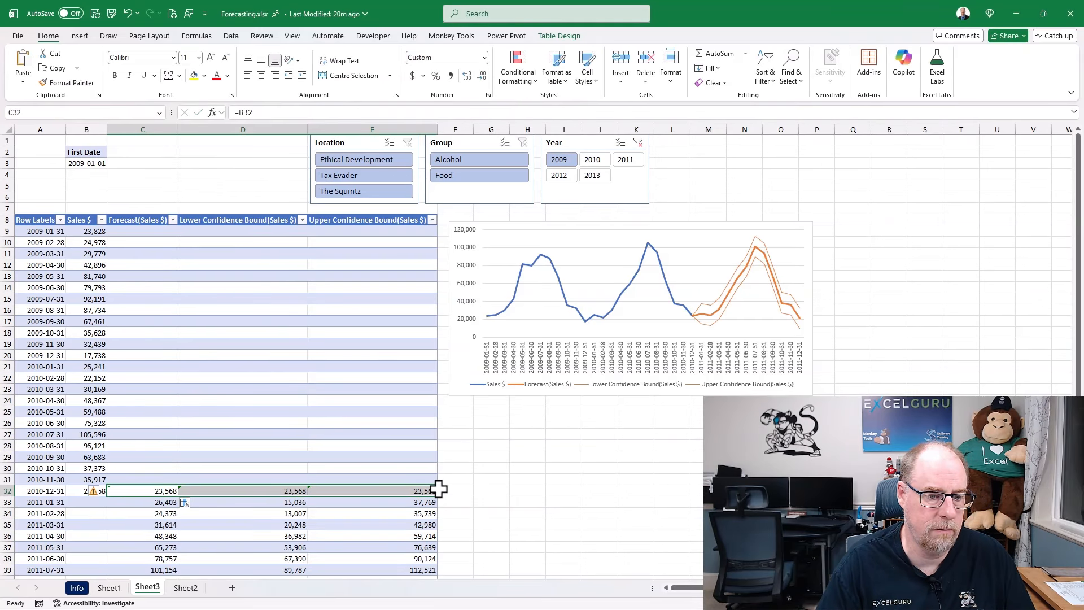
Copy the cube formula from C9 on Sheet2 into B9 of the forecast table on Sheet3, pasting only the formula.
{"action": "left_click", "coordinate": [161, 502]}
{"action": "key", "text": "F2"}
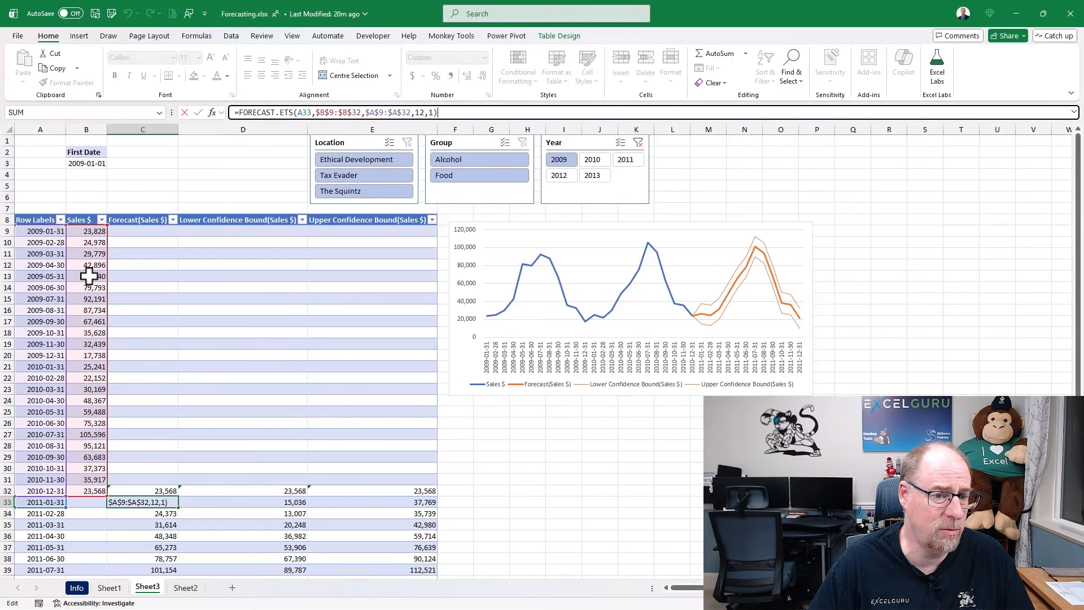
{"action": "left_click", "coordinate": [90, 231]}
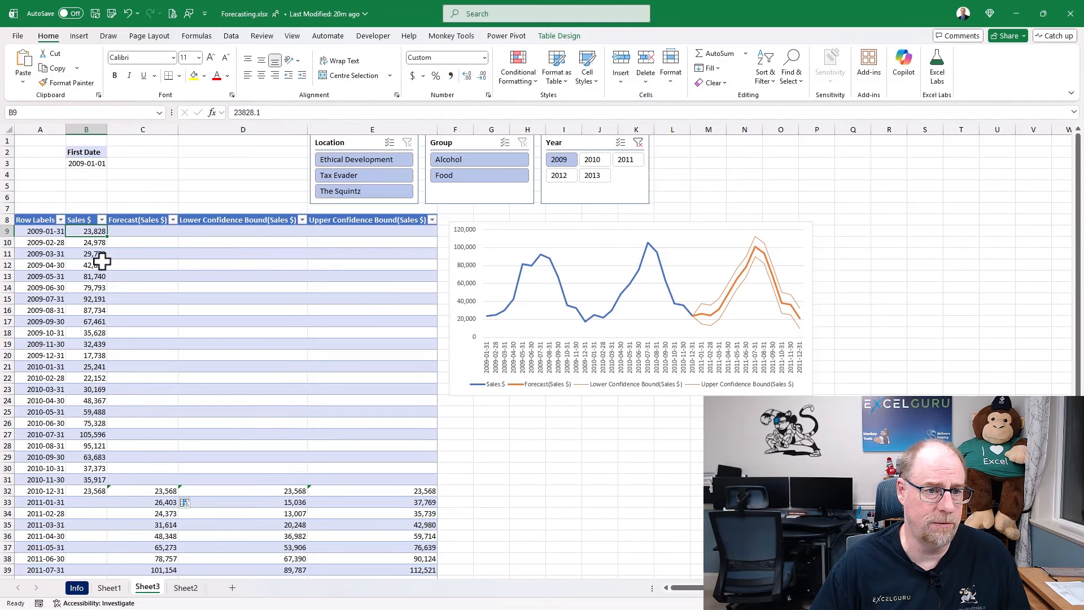
{"action": "left_click", "coordinate": [187, 587]}
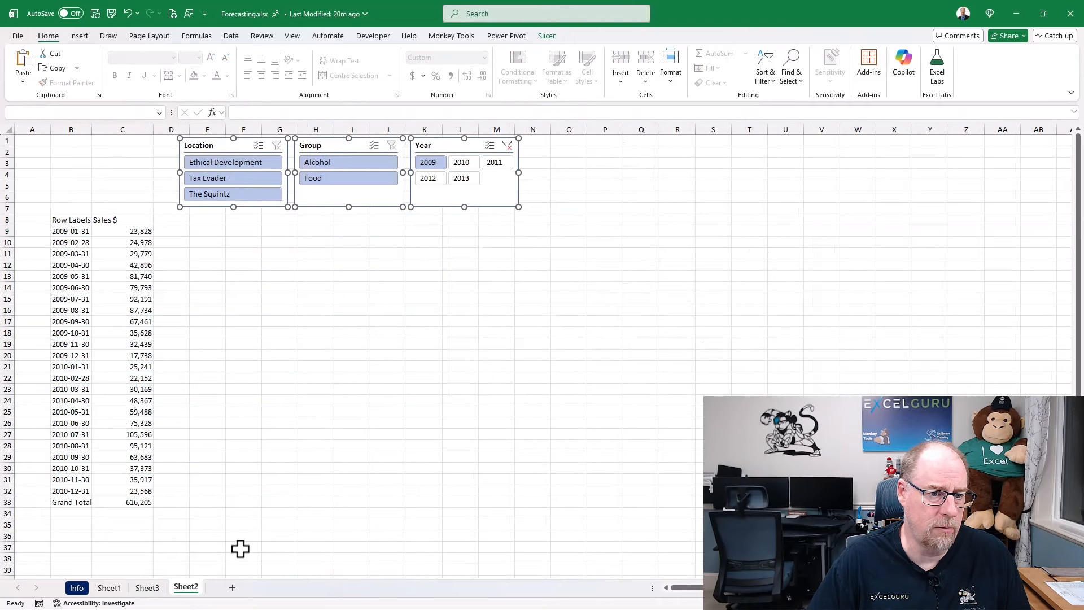
{"action": "left_click", "coordinate": [133, 233]}
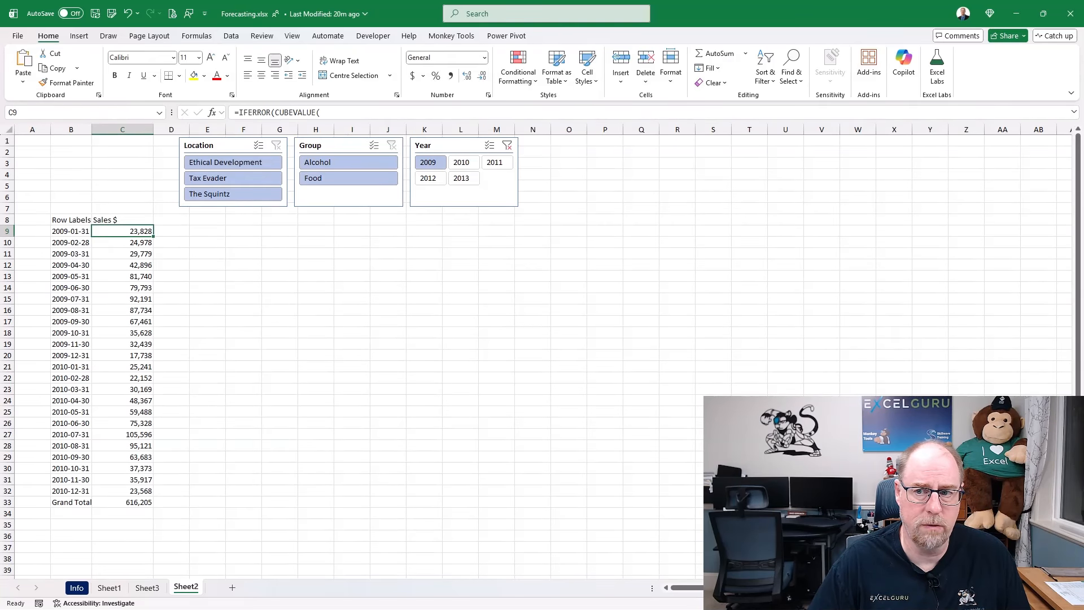
{"action": "left_click", "coordinate": [1074, 113]}
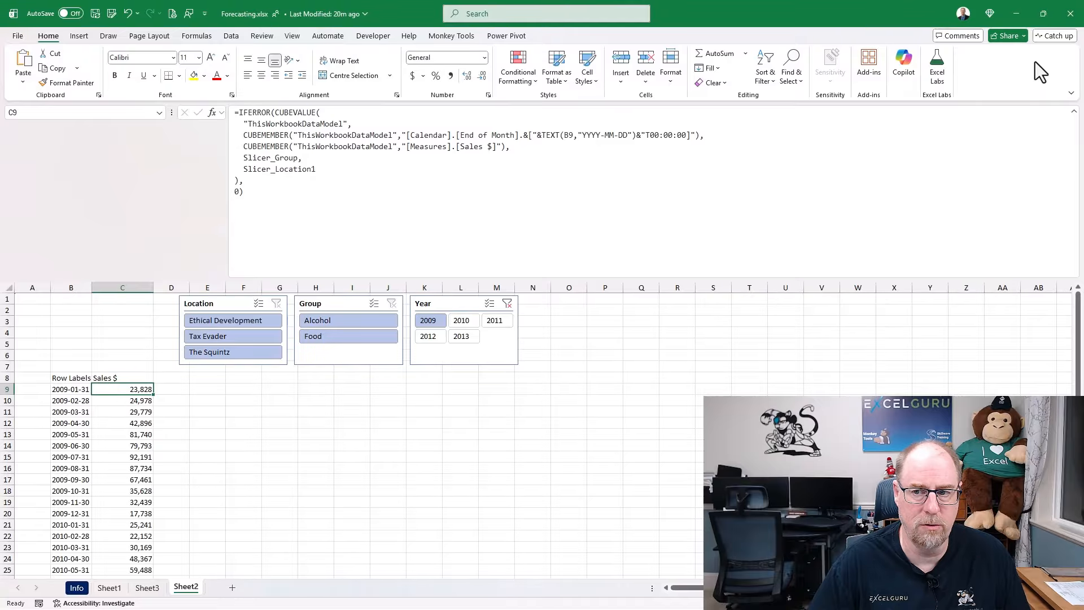
{"action": "left_click", "coordinate": [1074, 113]}
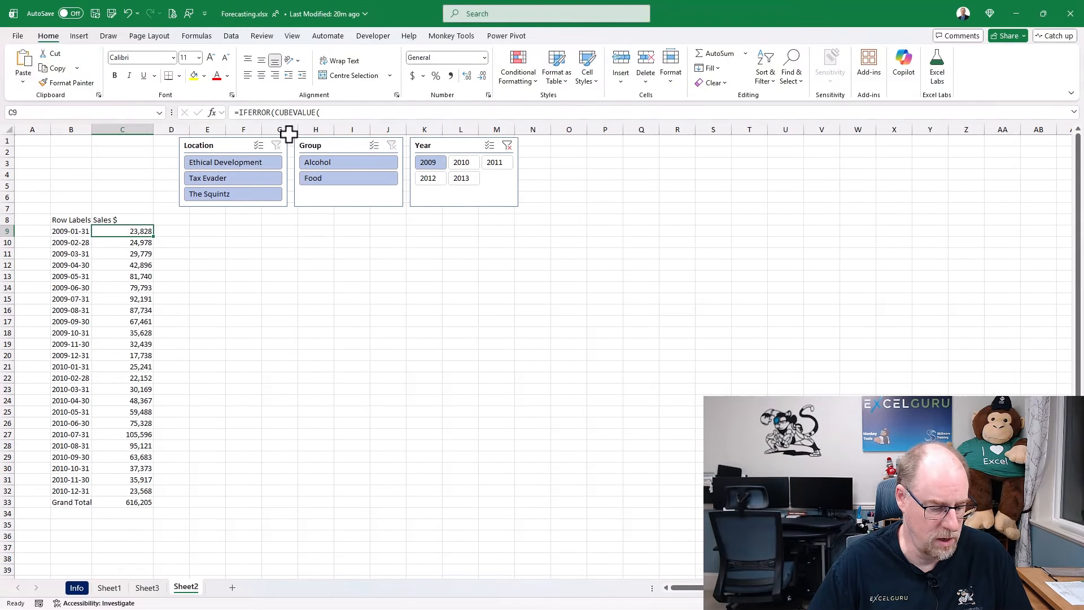
{"action": "left_click", "coordinate": [147, 587]}
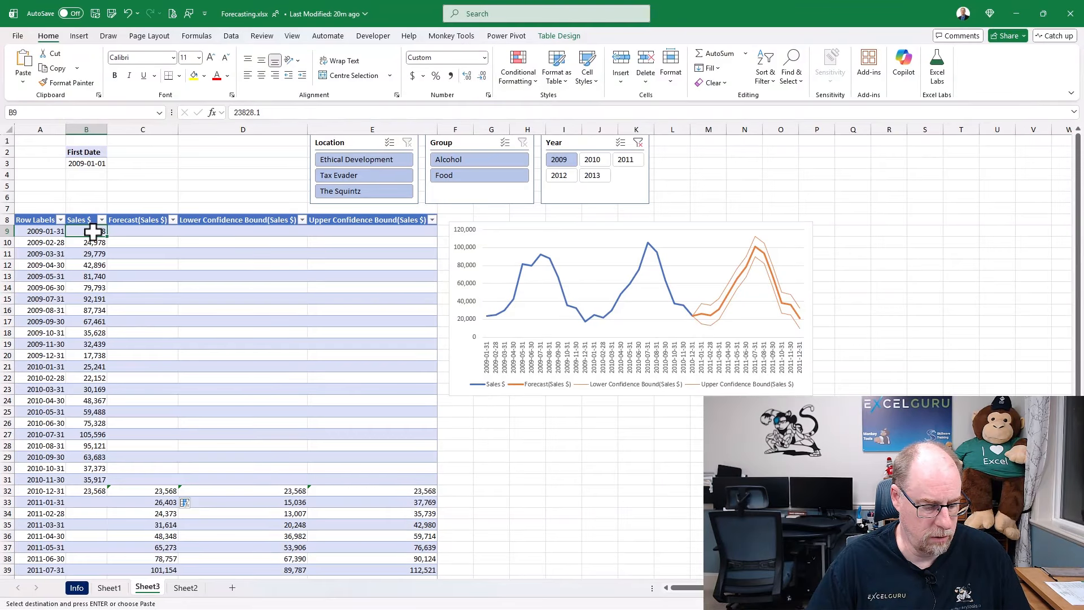
{"action": "key", "text": "ctrl+alt+v"}
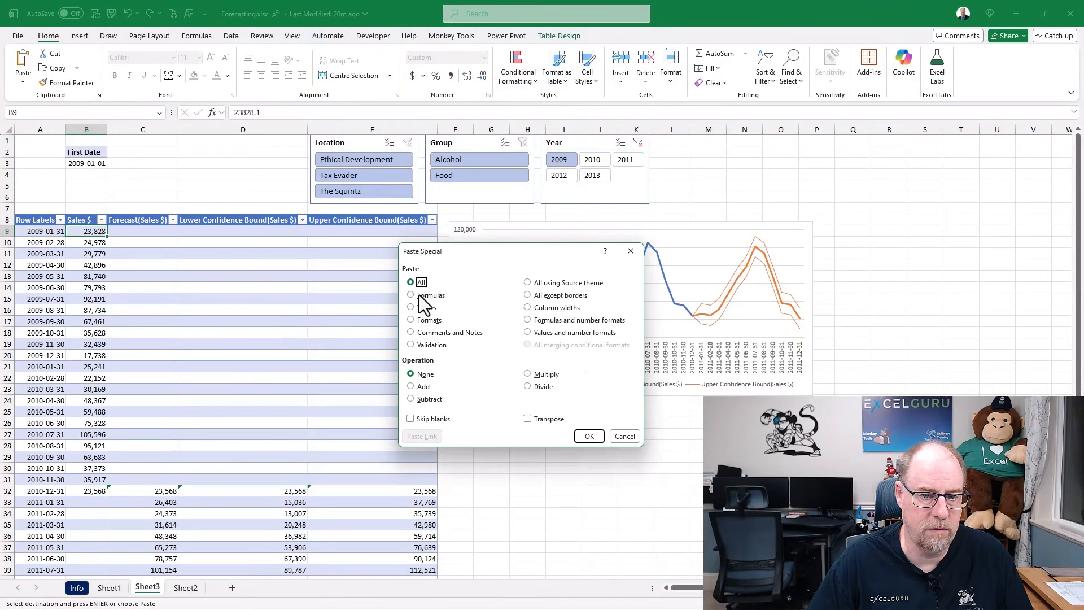
{"action": "left_click", "coordinate": [589, 436]}
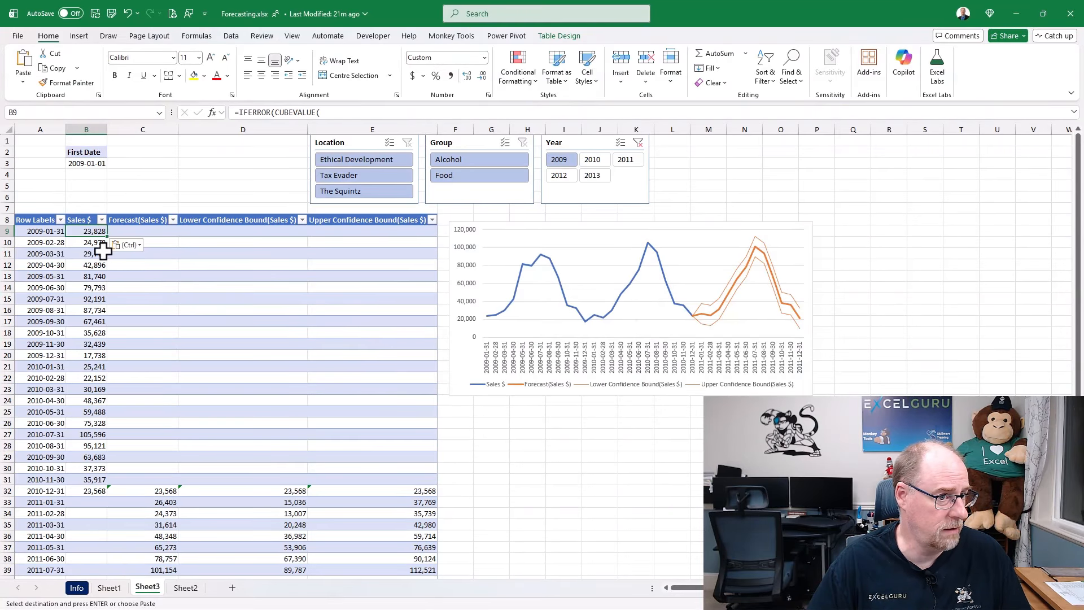
Fill B9:B32 of the Sales $ column with the cube formula from B9.
{"action": "left_click", "coordinate": [1074, 113]}
{"action": "left_click", "coordinate": [469, 174]}
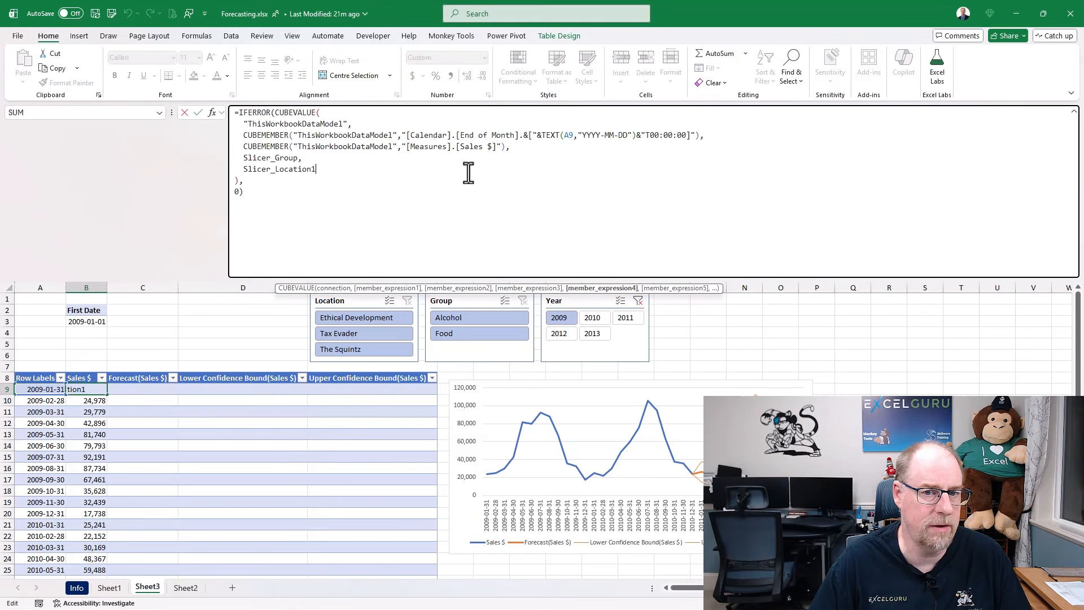
{"action": "left_click", "coordinate": [1075, 113]}
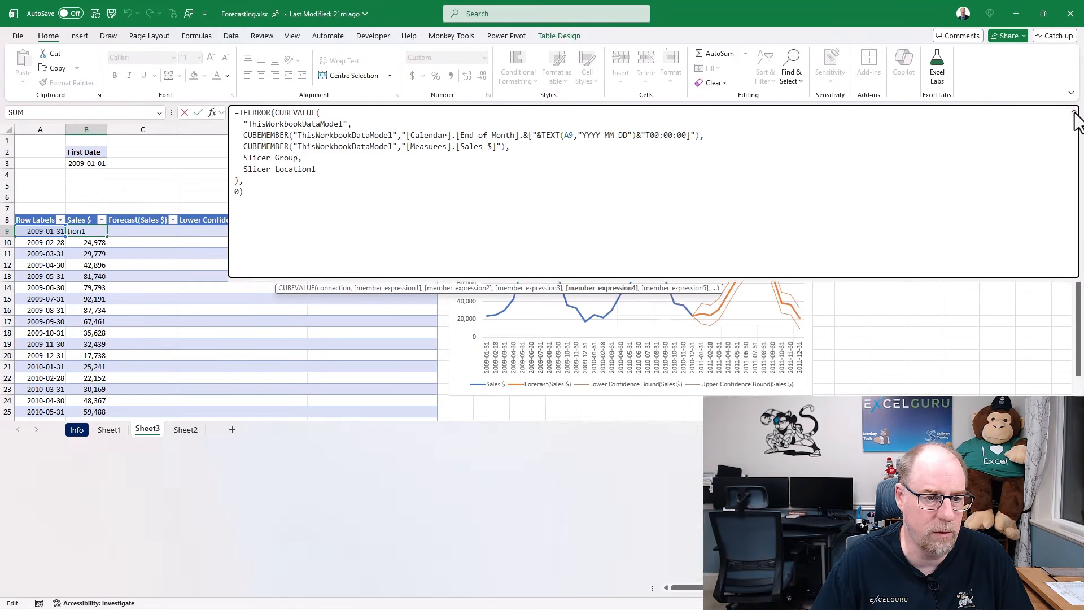
{"action": "key", "text": "Escape"}
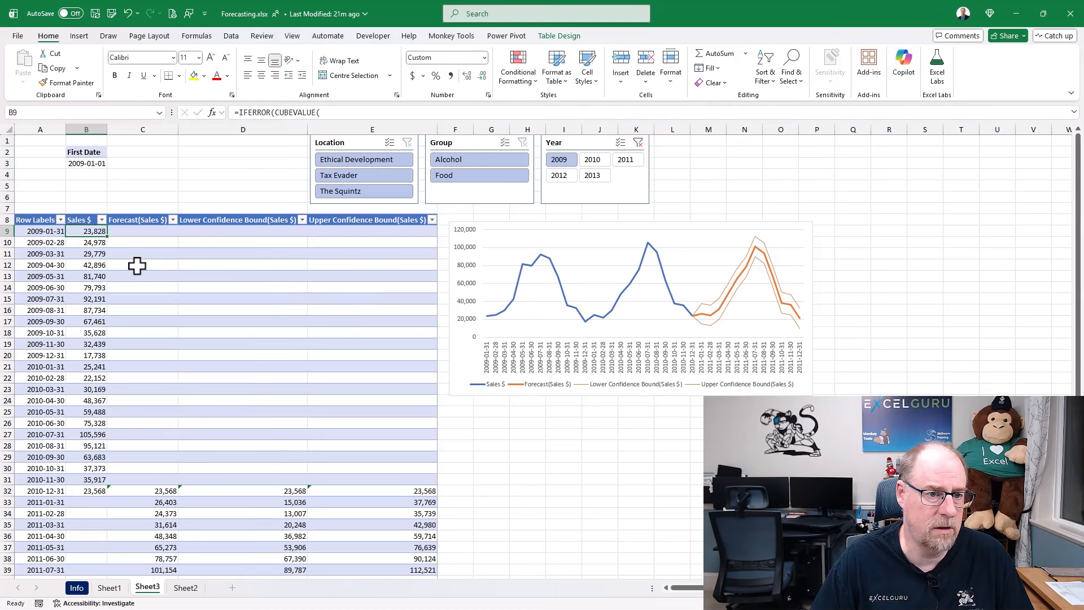
{"action": "left_click_drag", "start_coordinate": [93, 231], "coordinate": [94, 490]}
{"action": "key", "text": "F2"}
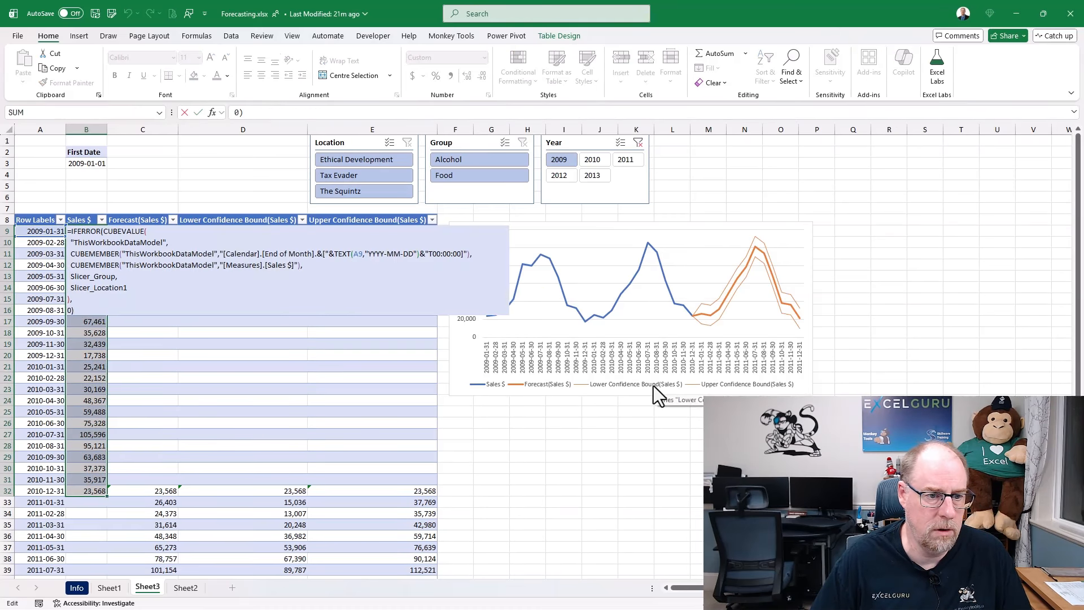
{"action": "key", "text": "Escape"}
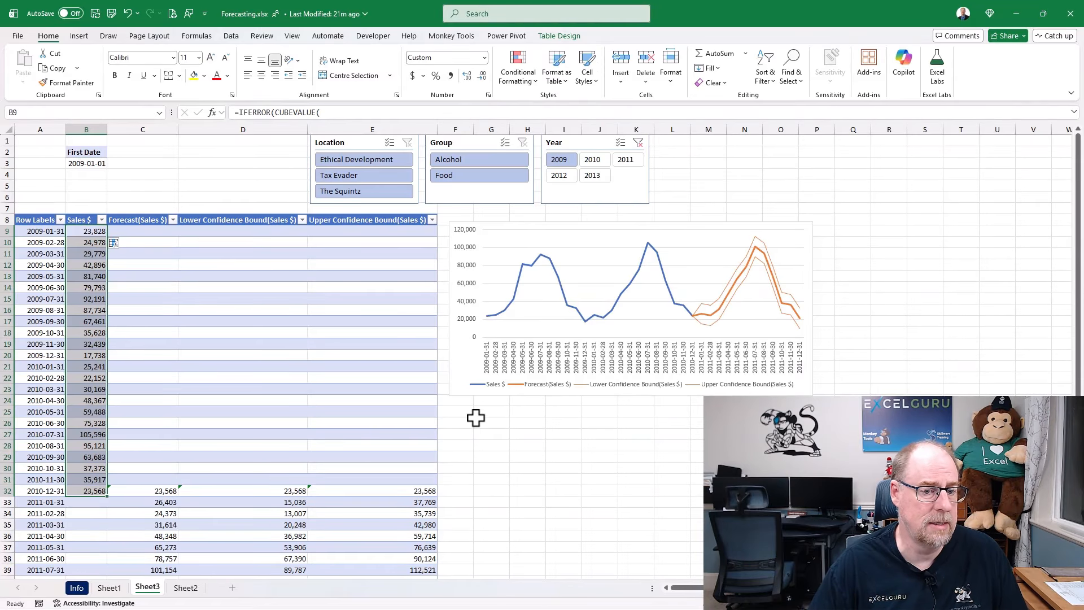
Filter the forecast to year 2010, the Alcohol group and the Tax Evader location, and switch the year to 2011.
{"action": "left_click", "coordinate": [591, 161]}
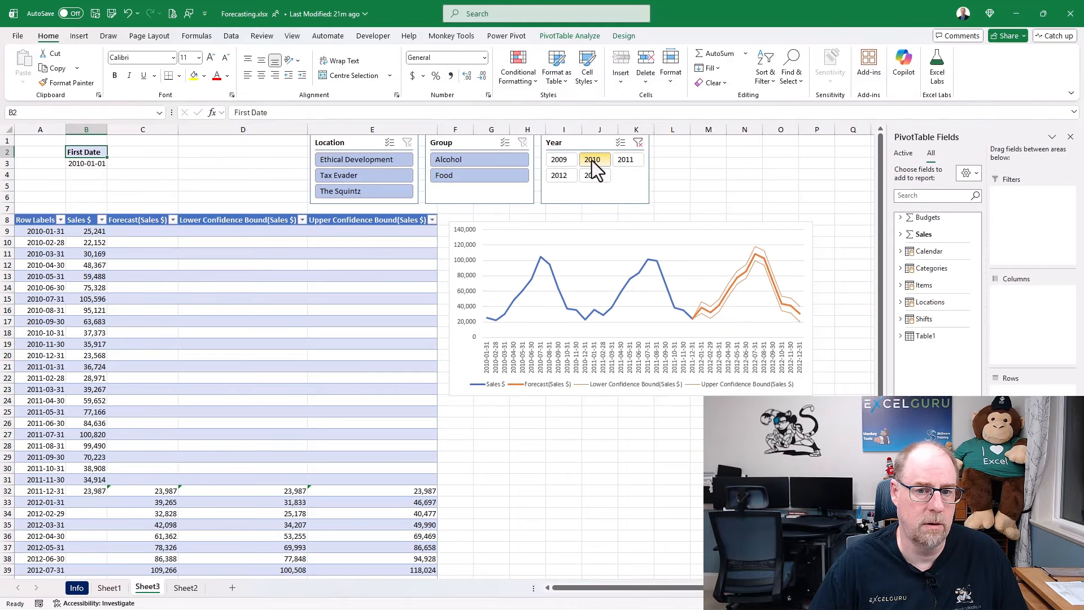
{"action": "left_click", "coordinate": [503, 164]}
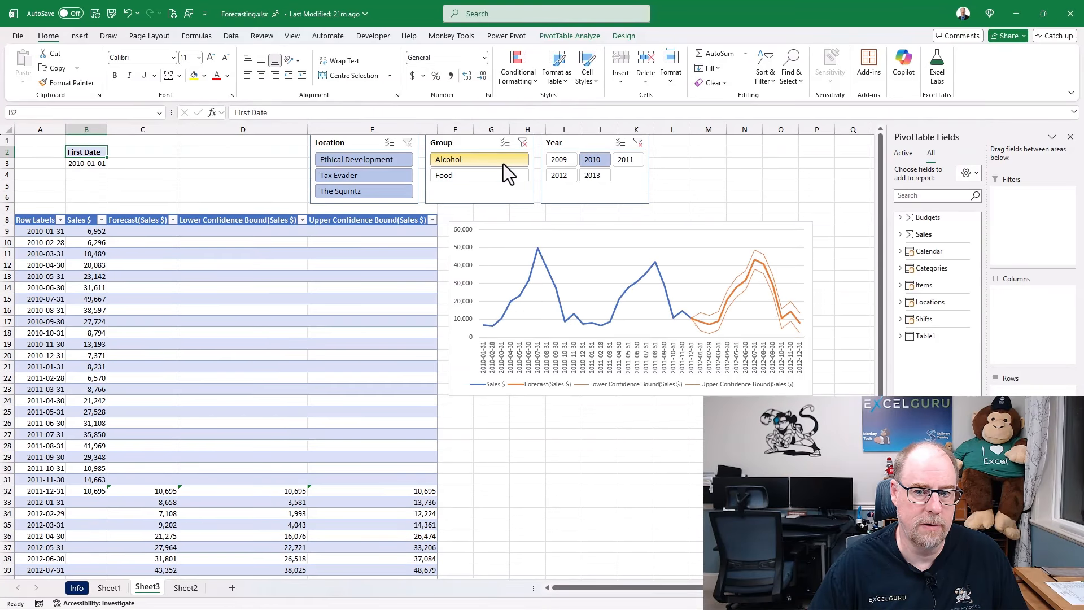
{"action": "left_click", "coordinate": [389, 174]}
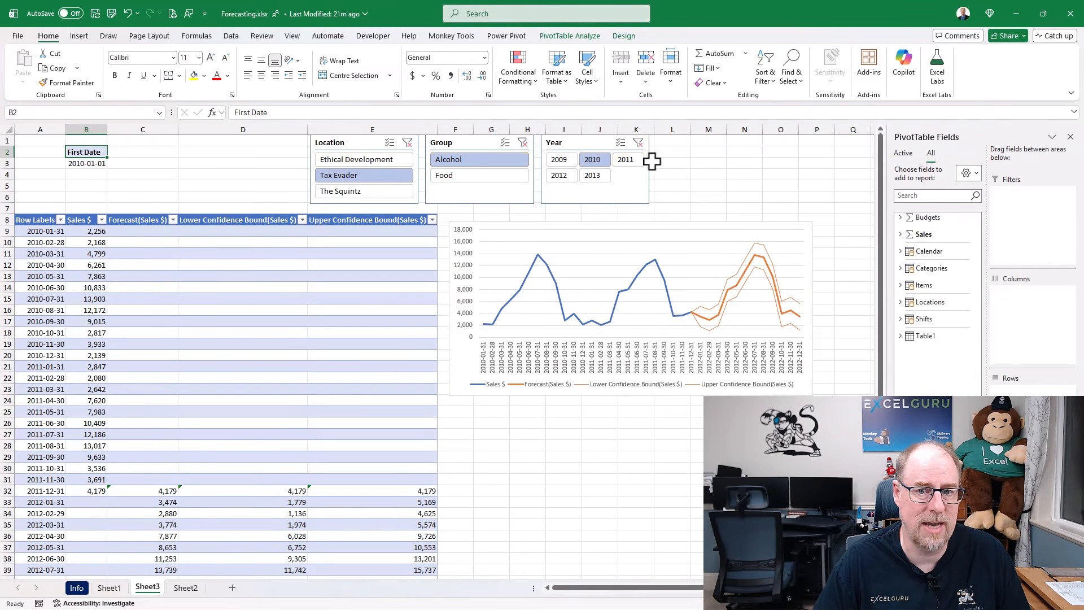
{"action": "left_click", "coordinate": [633, 161]}
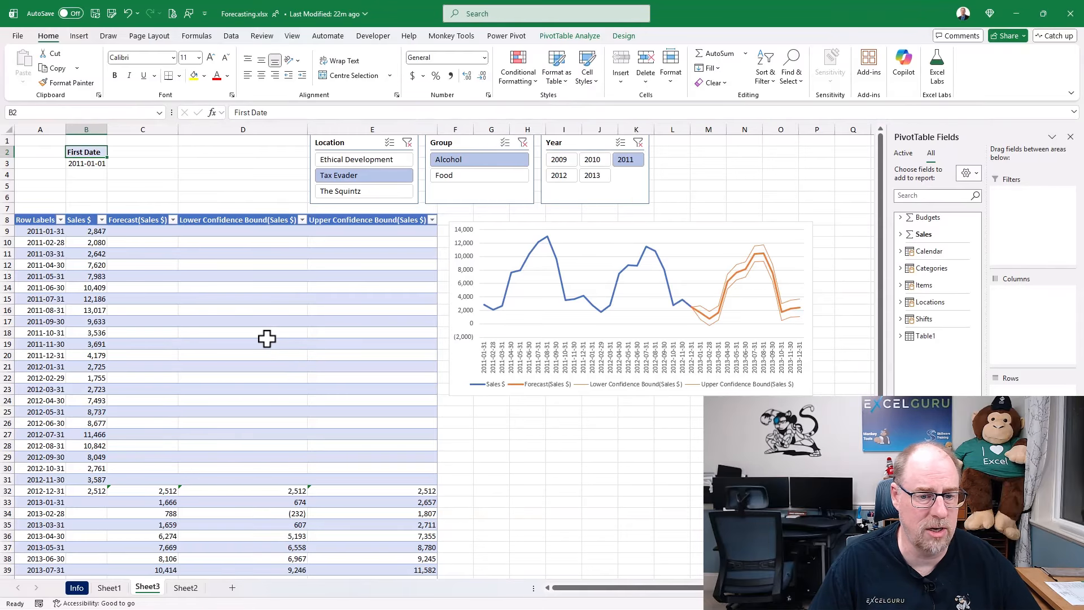
Wrap the FORECAST.ETS formulas in C33:C44 of the Forecast(Sales $) column in MAX(0,…) to prevent negative forecasts.
{"action": "scroll", "coordinate": [267, 338], "scroll_direction": "down", "scroll_amount": 4}
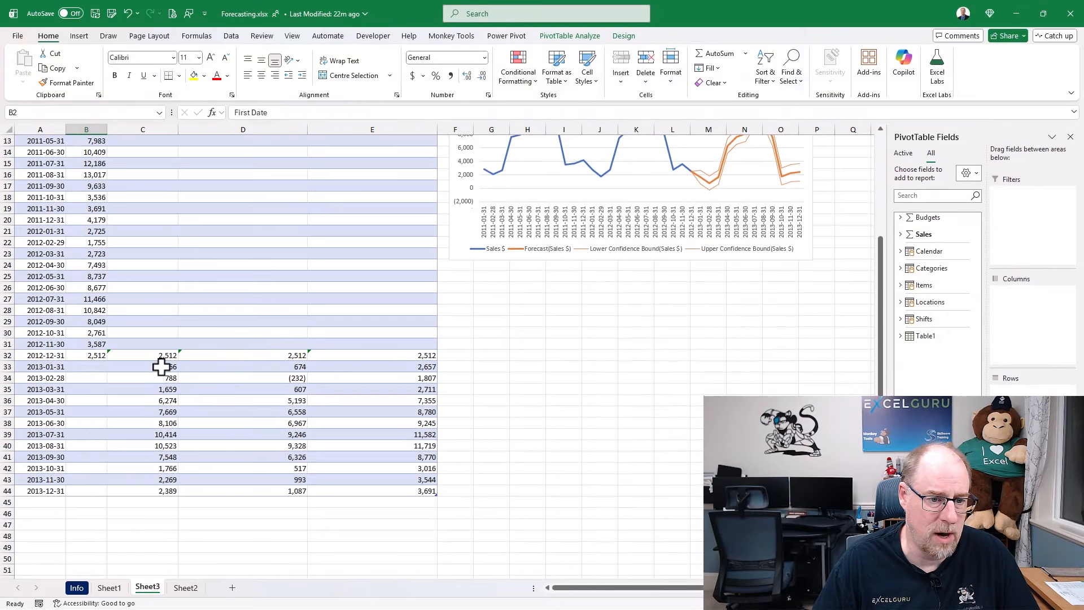
{"action": "left_click_drag", "start_coordinate": [161, 367], "coordinate": [159, 491]}
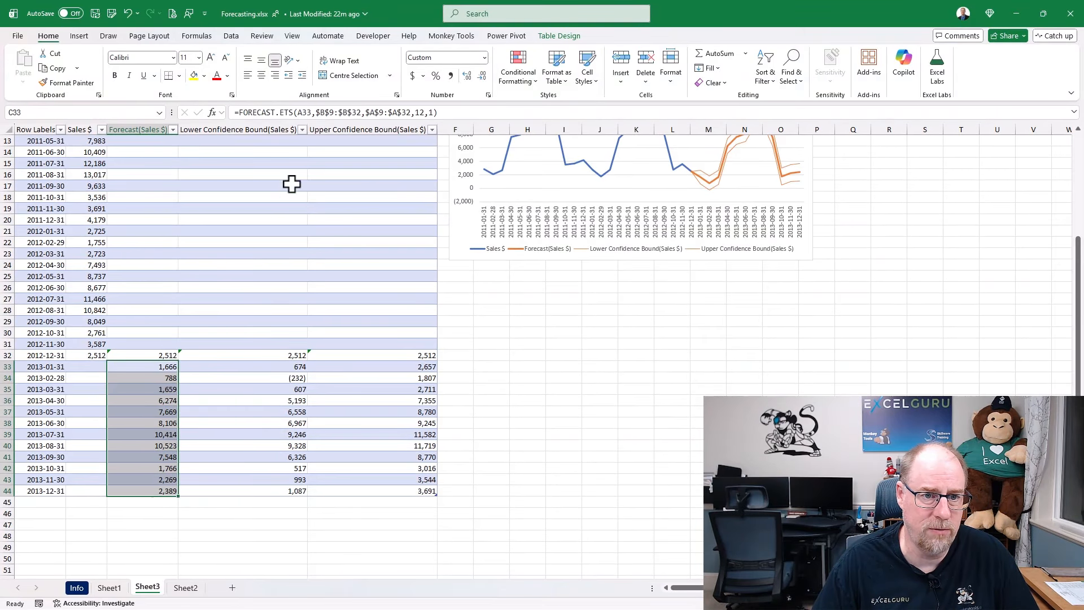
{"action": "left_click", "coordinate": [238, 112]}
{"action": "type", "text": "MAX"}
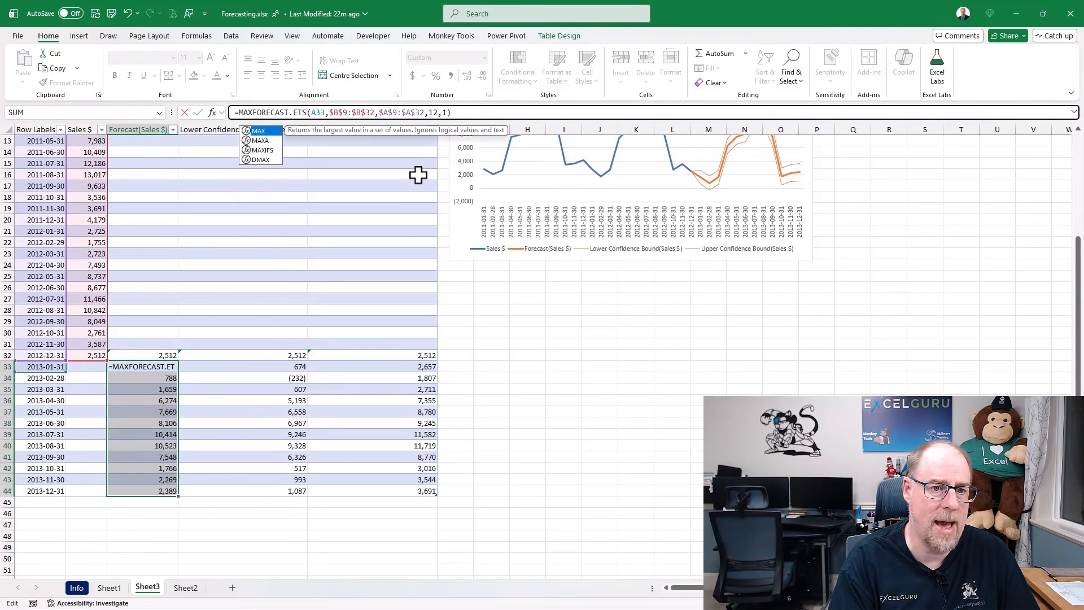
{"action": "type", "text": "(0,"}
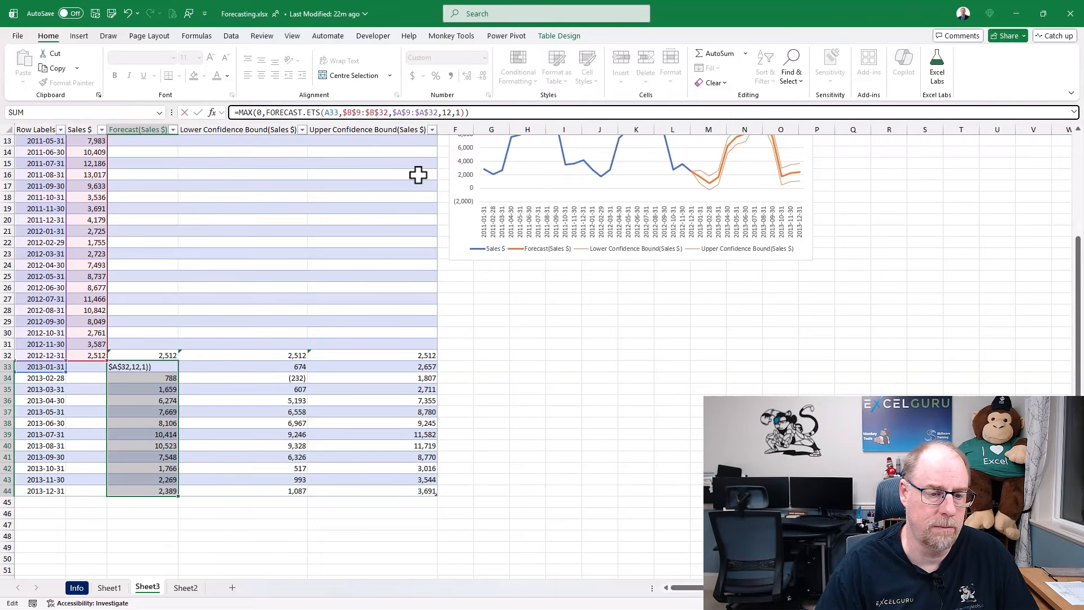
{"action": "key", "text": "ctrl+Return"}
Wrap the Lower Confidence Bound formulas in D33:D44 in MAX(0,…) so the bound cannot fall below zero.
{"action": "left_click_drag", "start_coordinate": [267, 368], "coordinate": [274, 489]}
{"action": "left_click", "coordinate": [239, 112]}
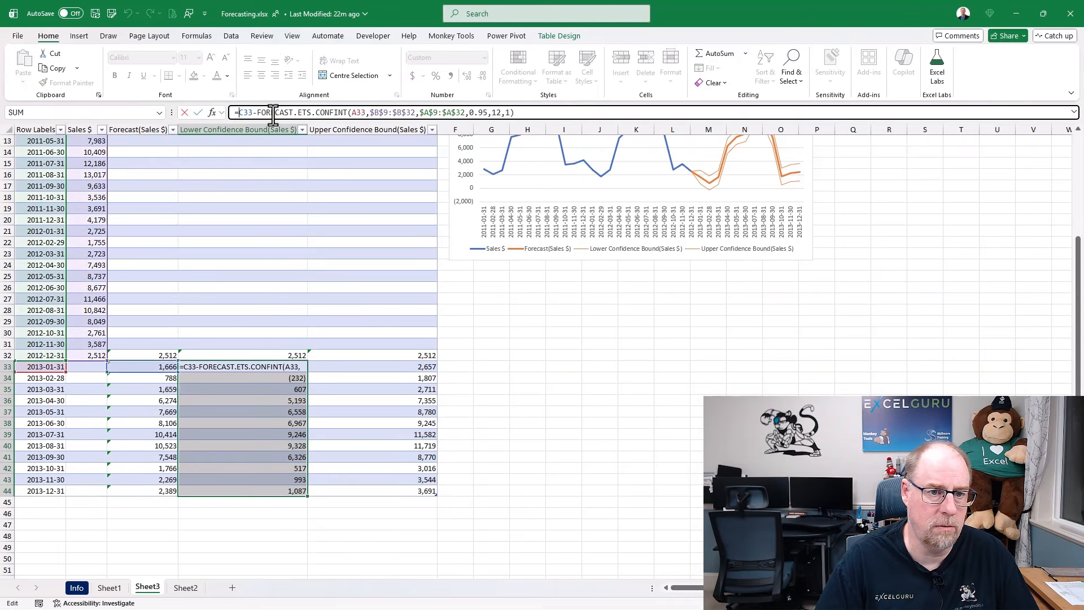
{"action": "type", "text": "MAX("}
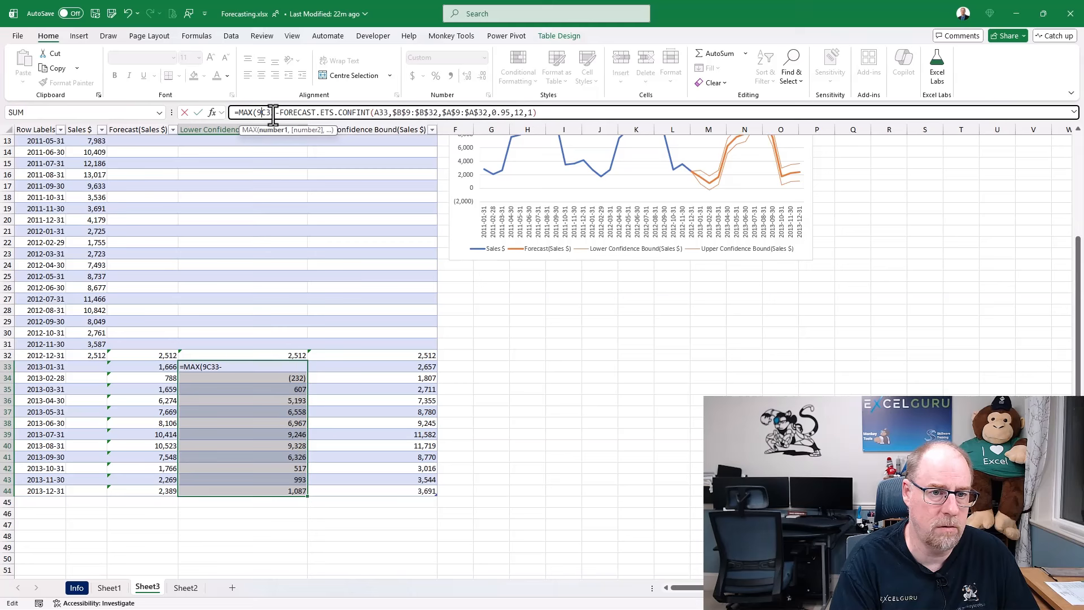
{"action": "type", "text": "0,"}
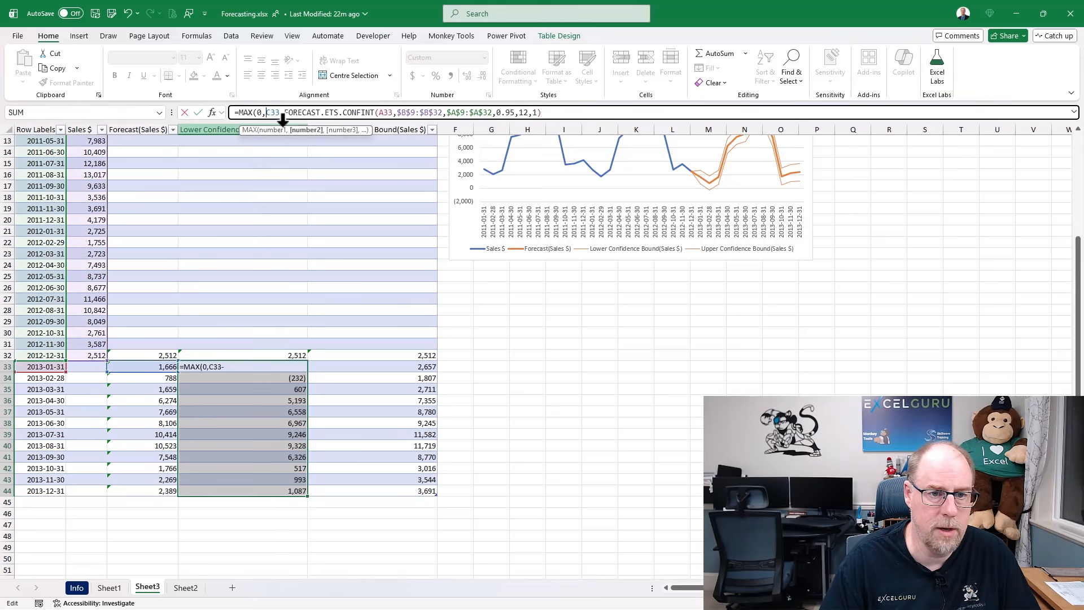
{"action": "left_click", "coordinate": [565, 113]}
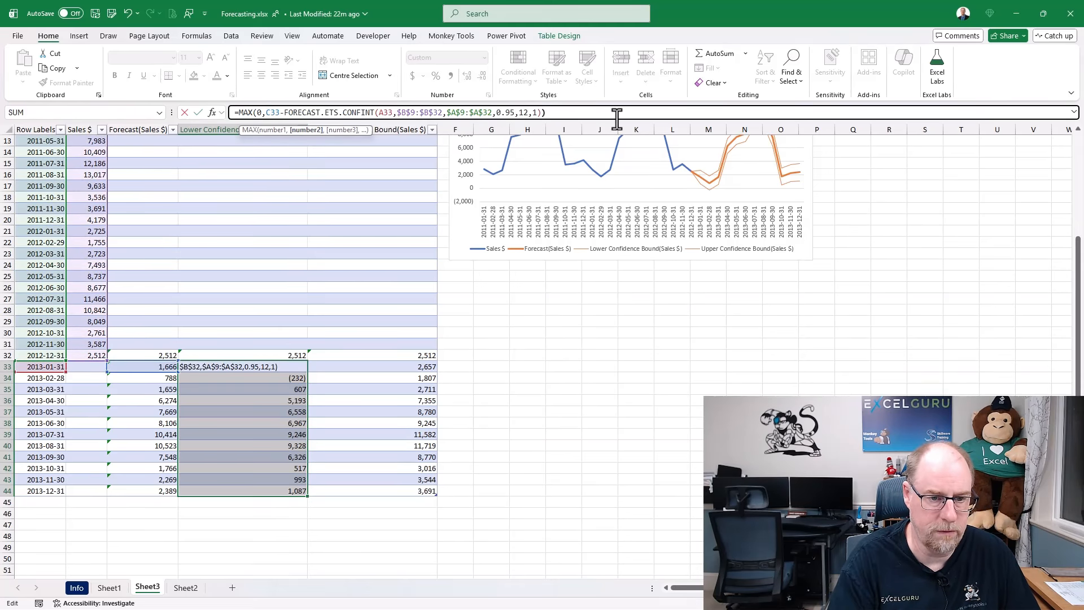
{"action": "key", "text": "Return"}
Wrap the Upper Confidence Bound formulas in E33:E44 in MAX(0,…) so the bound cannot fall below zero.
{"action": "left_click", "coordinate": [381, 367]}
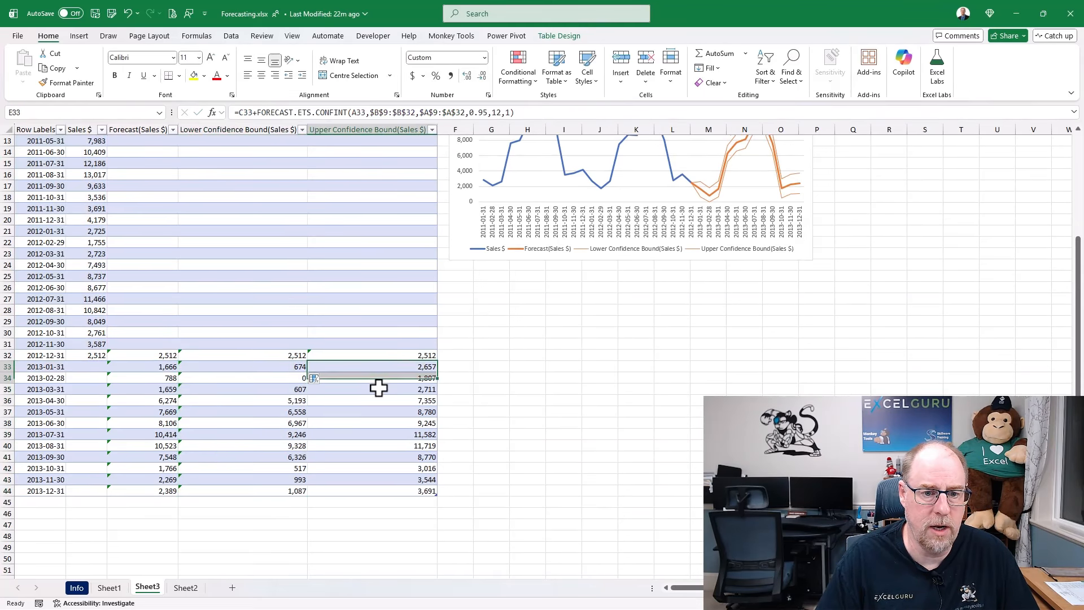
{"action": "left_click_drag", "start_coordinate": [378, 387], "coordinate": [380, 489]}
{"action": "left_click", "coordinate": [237, 113]}
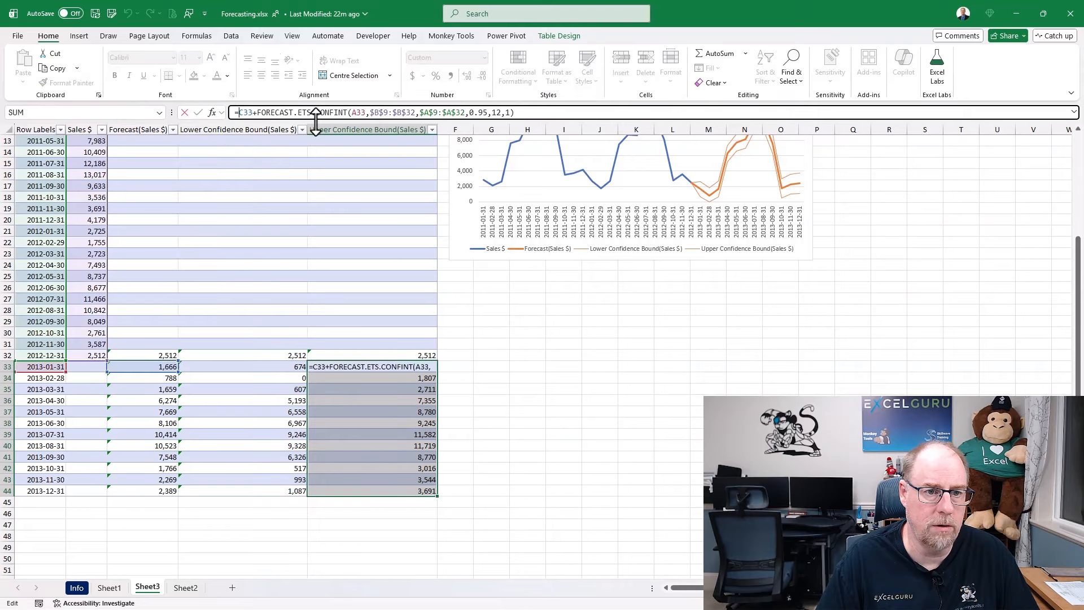
{"action": "type", "text": "MAX("}
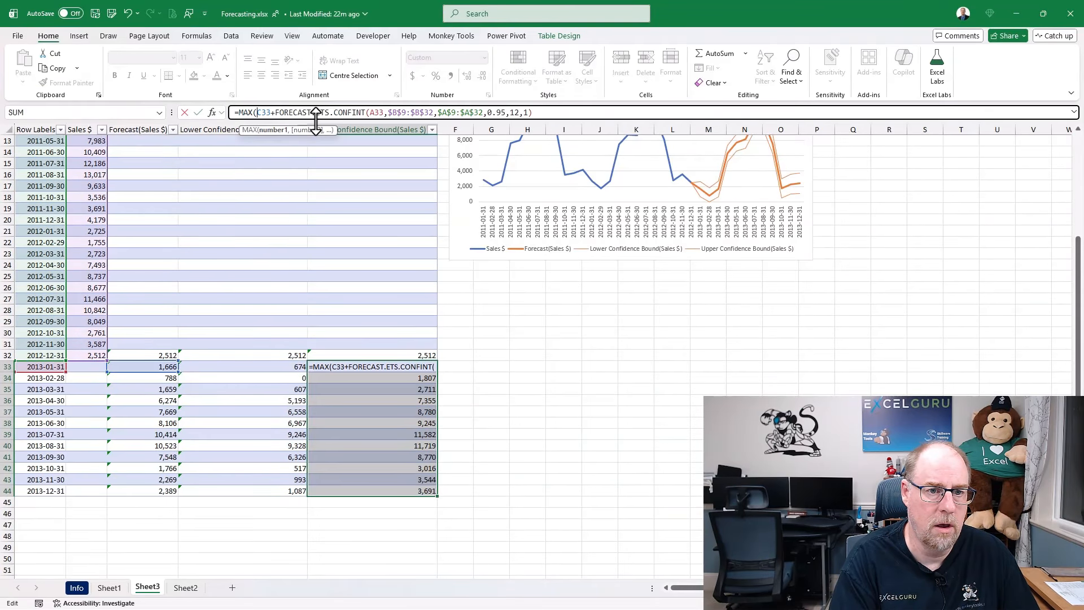
{"action": "type", "text": "0,"}
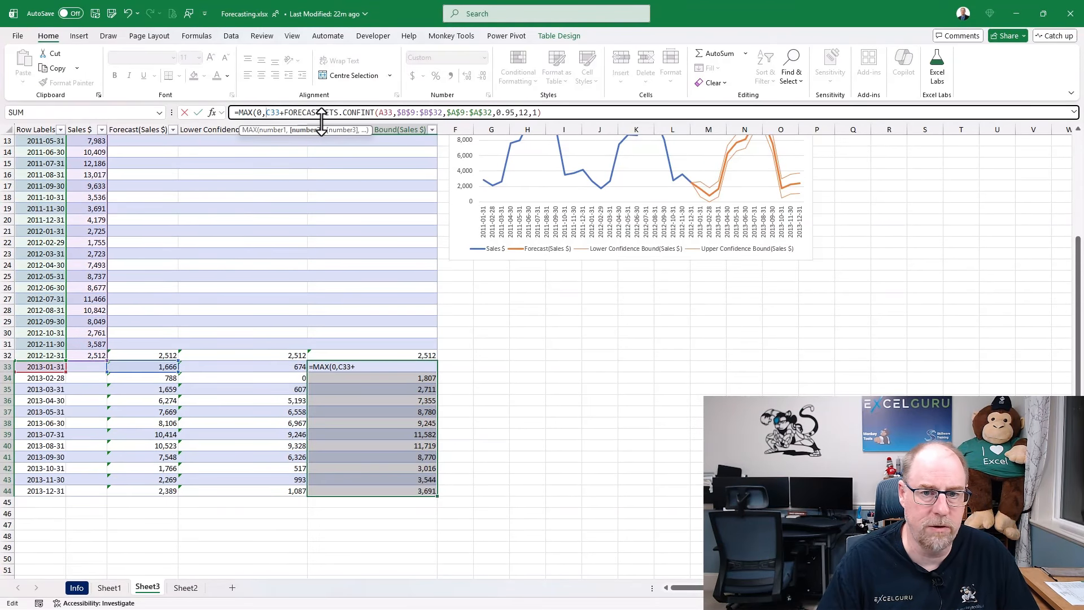
{"action": "left_click", "coordinate": [547, 112]}
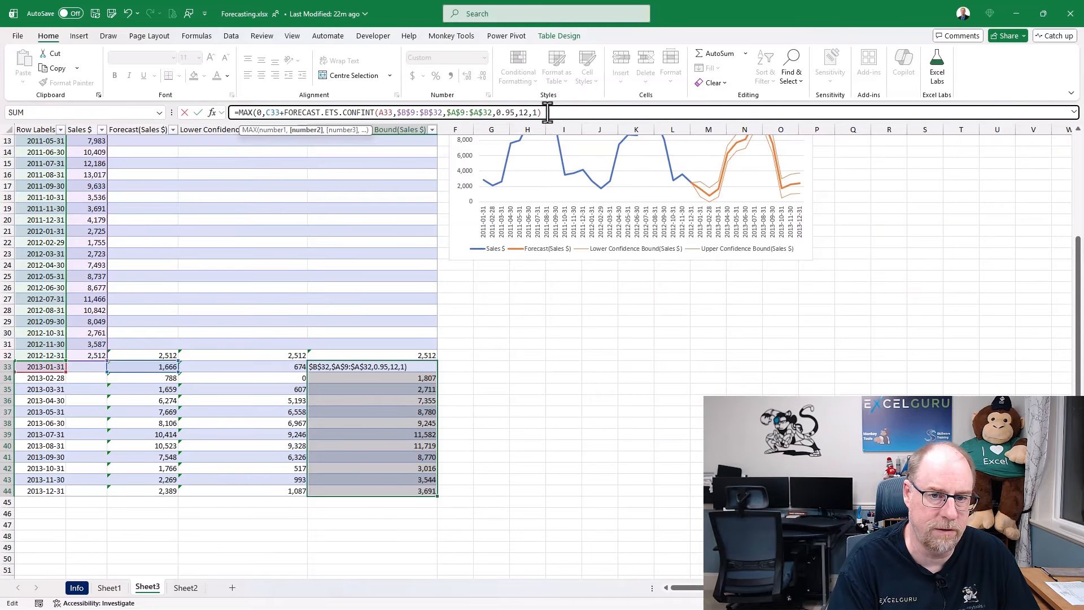
{"action": "type", "text": ")"}
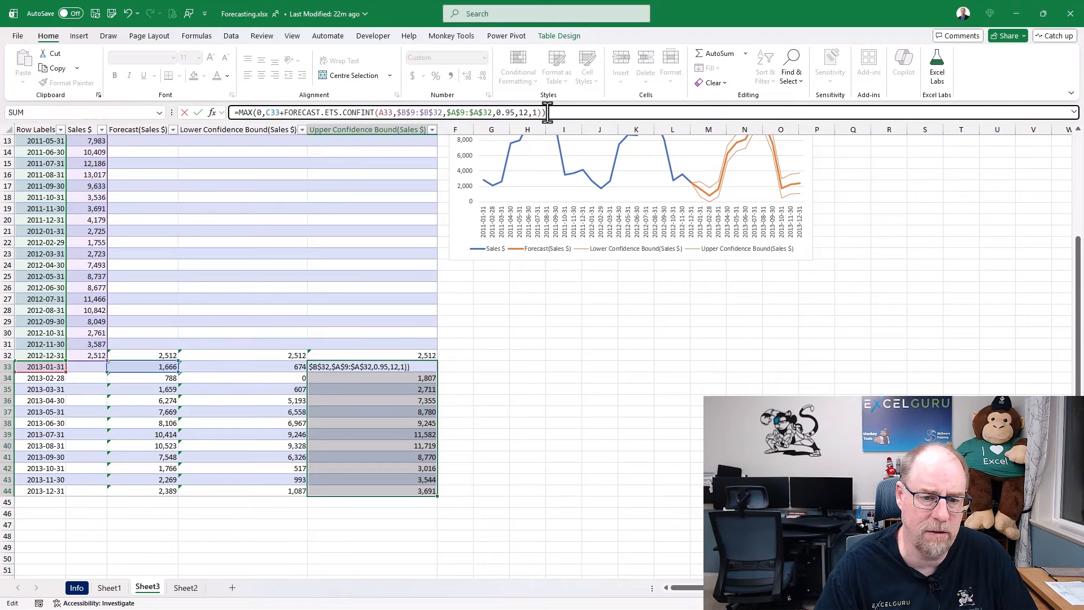
{"action": "key", "text": "ctrl+Return"}
{"action": "scroll", "coordinate": [552, 337], "scroll_direction": "up", "scroll_amount": 1}
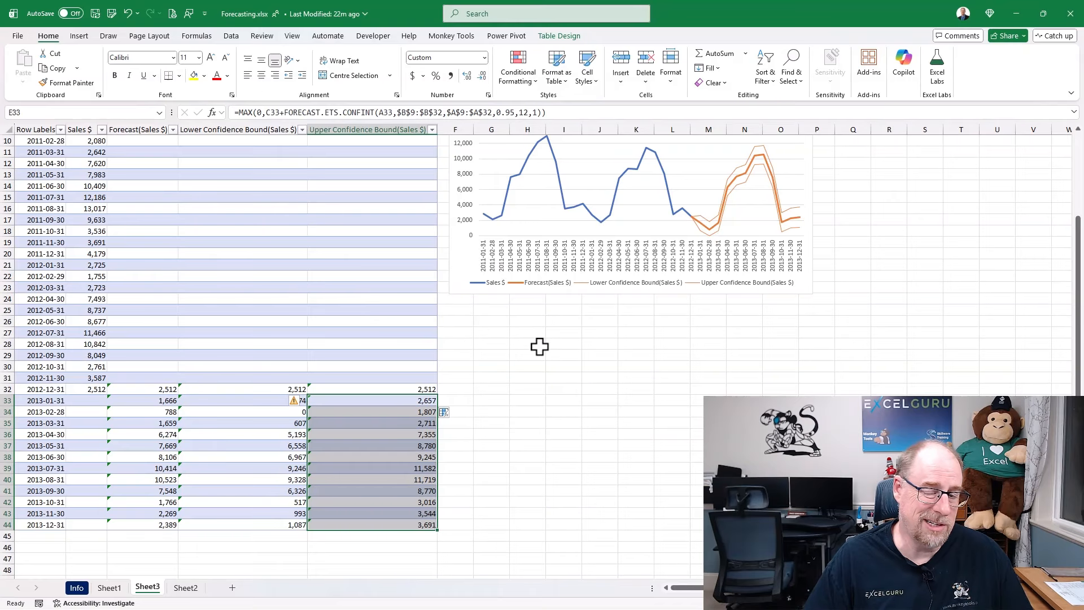
{"action": "scroll", "coordinate": [539, 347], "scroll_direction": "up", "scroll_amount": 1}
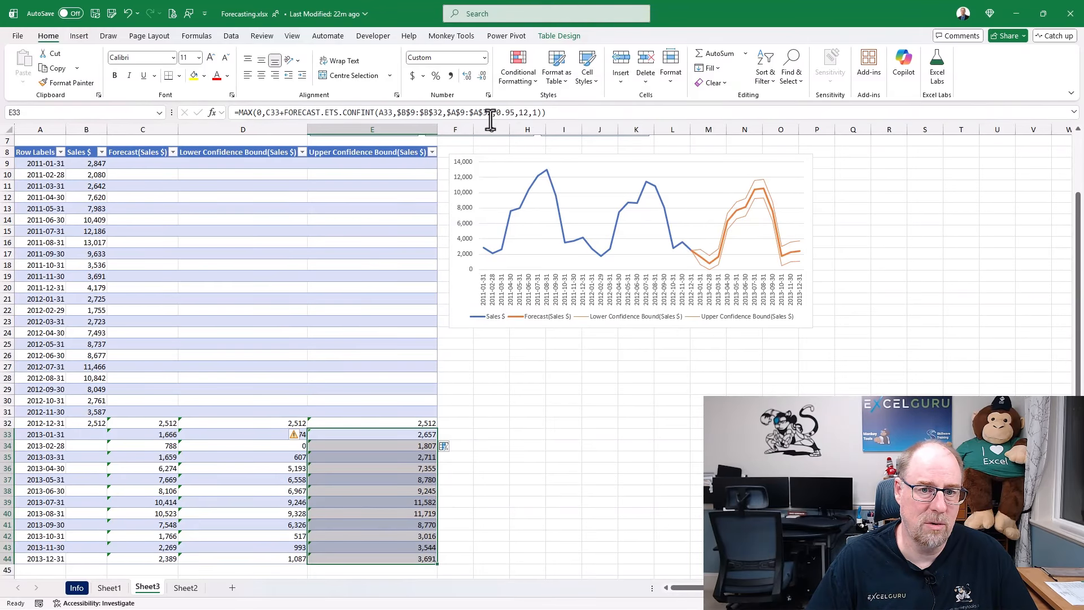
Add a confidence level input above the table, with the label Confidence in C2 and 97.5% in C3.
{"action": "left_click_drag", "start_coordinate": [496, 113], "coordinate": [512, 112]}
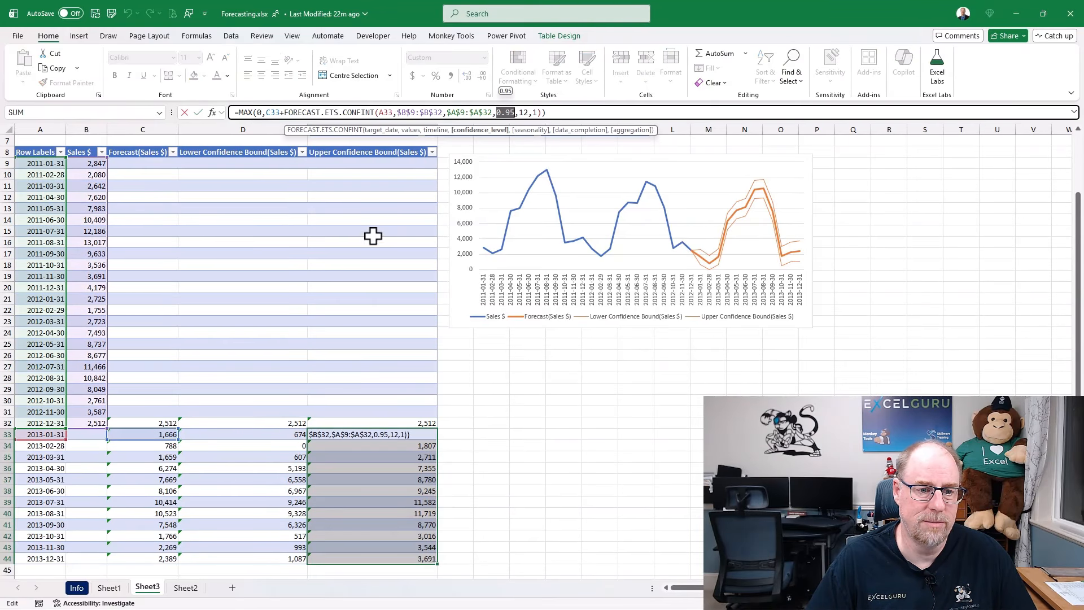
{"action": "key", "text": "Escape"}
{"action": "scroll", "coordinate": [252, 310], "scroll_direction": "up", "scroll_amount": 2}
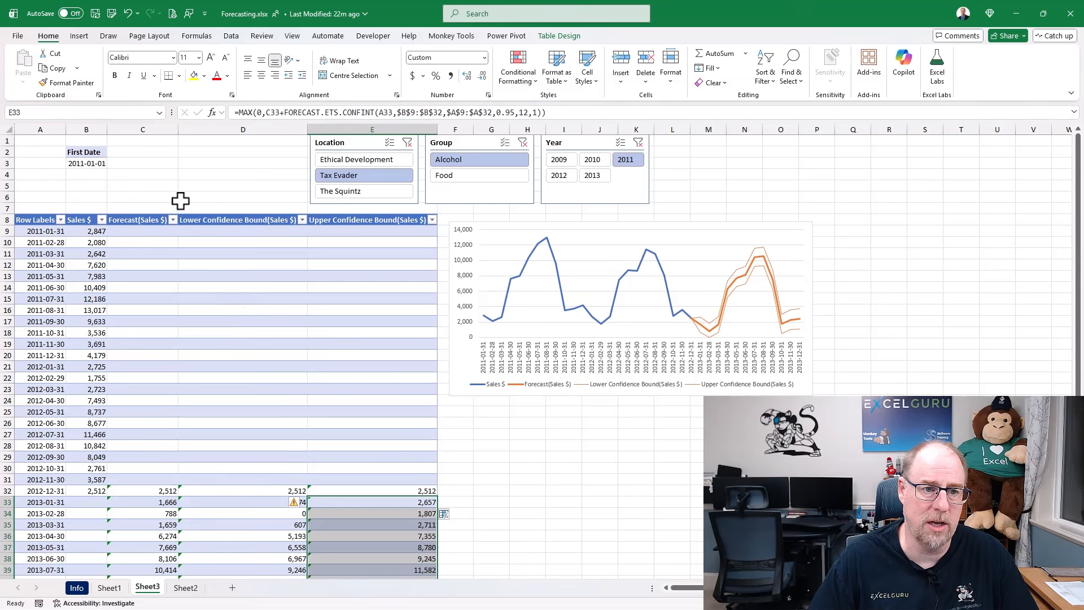
{"action": "left_click", "coordinate": [163, 155]}
{"action": "type", "text": "Confid"}
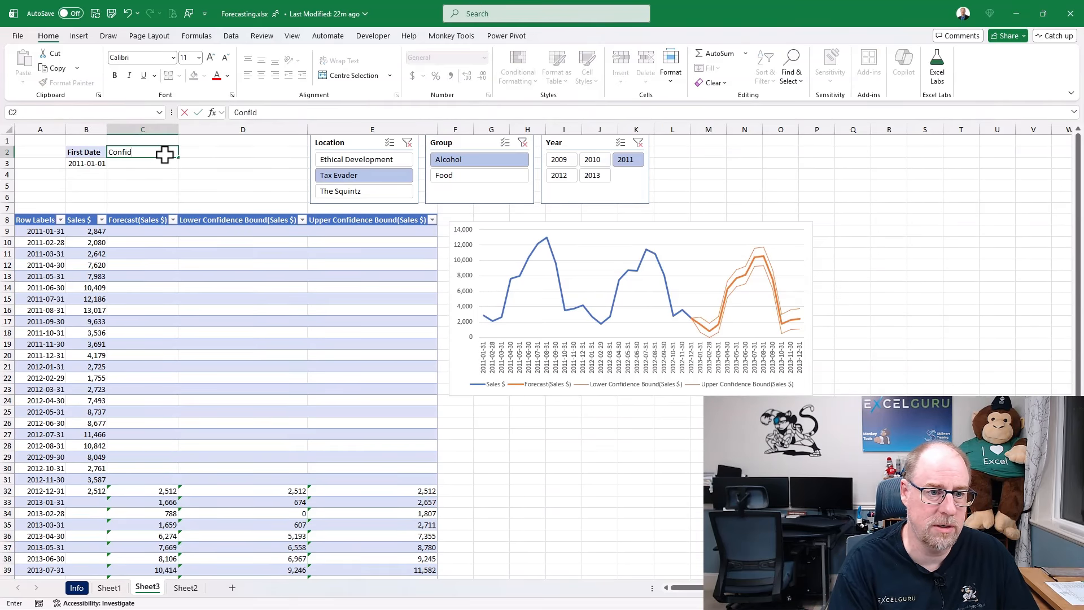
{"action": "type", "text": "ence"}
{"action": "key", "text": "Return"}
{"action": "type", "text": "95"}
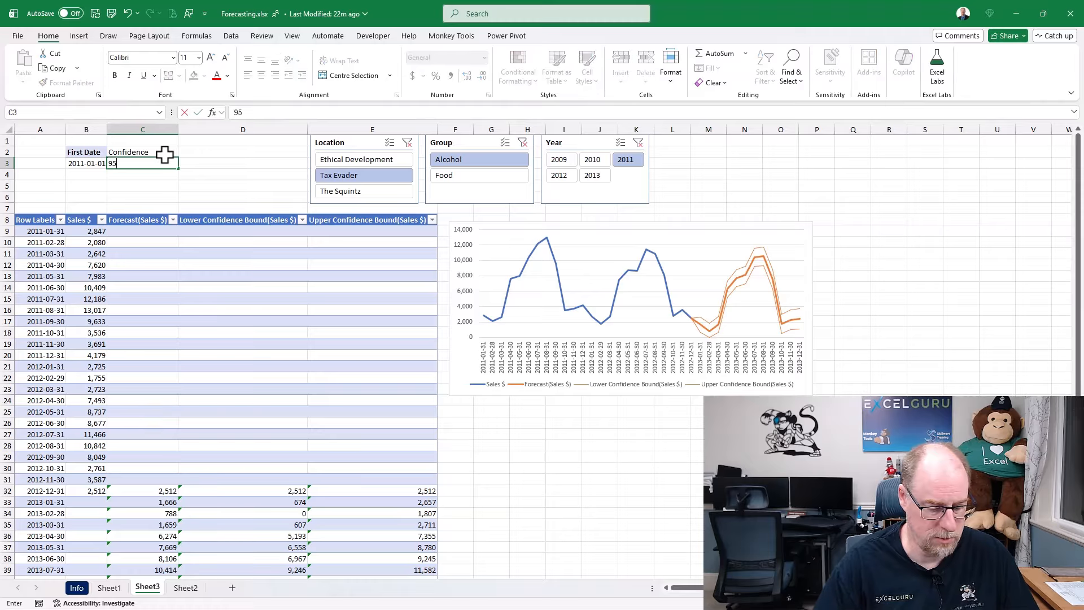
{"action": "key", "text": "BackSpace"}
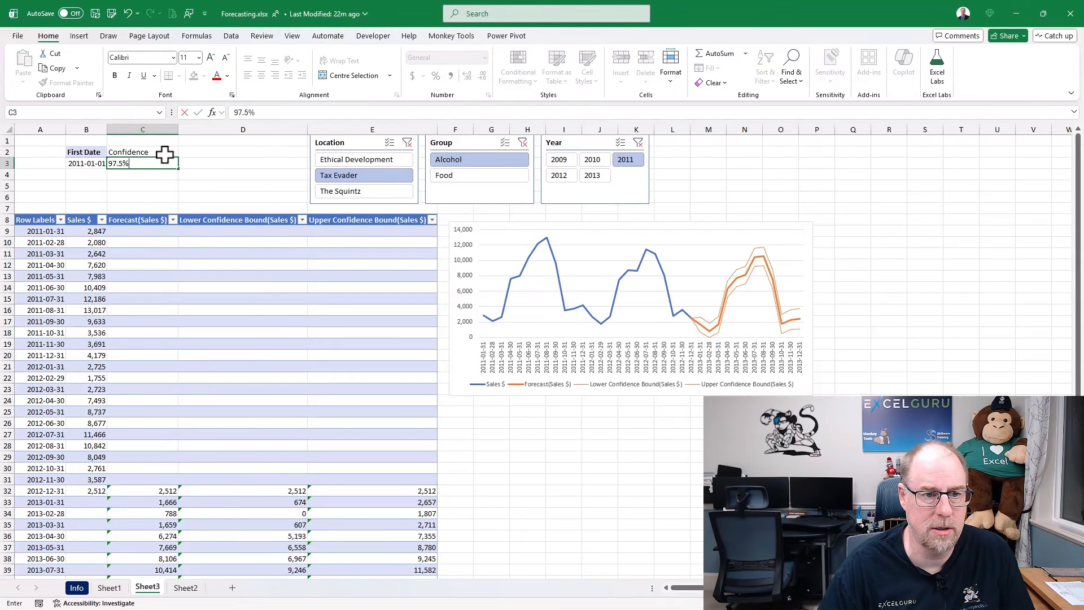
{"action": "key", "text": "Return"}
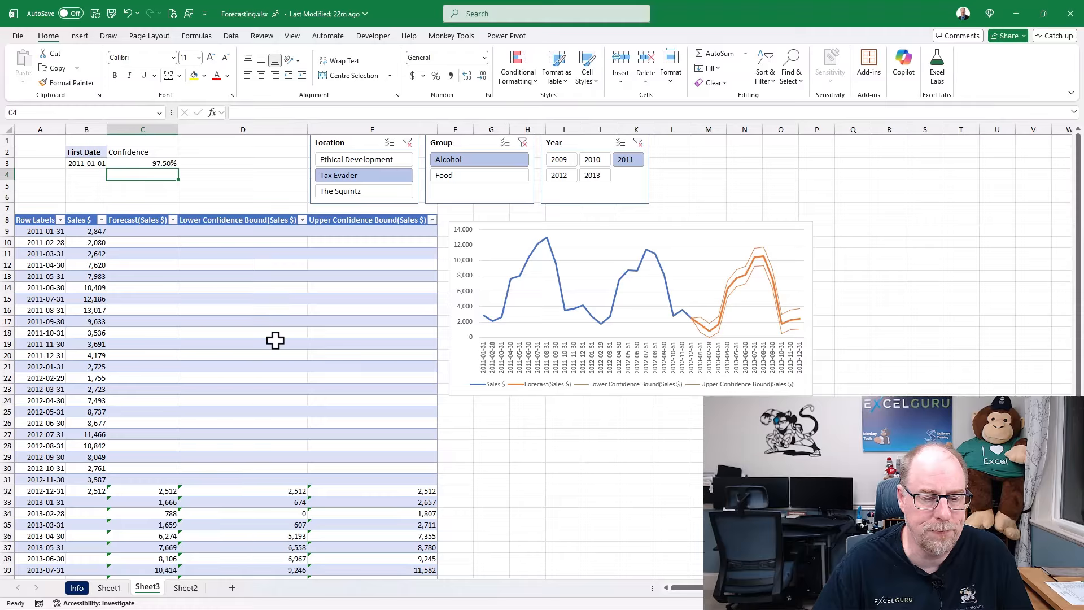
Replace the hard-coded 0.95 in the Lower Confidence Bound formulas in D33:D44 with the absolute reference $C$3.
{"action": "scroll", "coordinate": [273, 338], "scroll_direction": "down", "scroll_amount": 3}
{"action": "left_click_drag", "start_coordinate": [279, 402], "coordinate": [287, 525]}
{"action": "scroll", "coordinate": [361, 333], "scroll_direction": "up", "scroll_amount": 2}
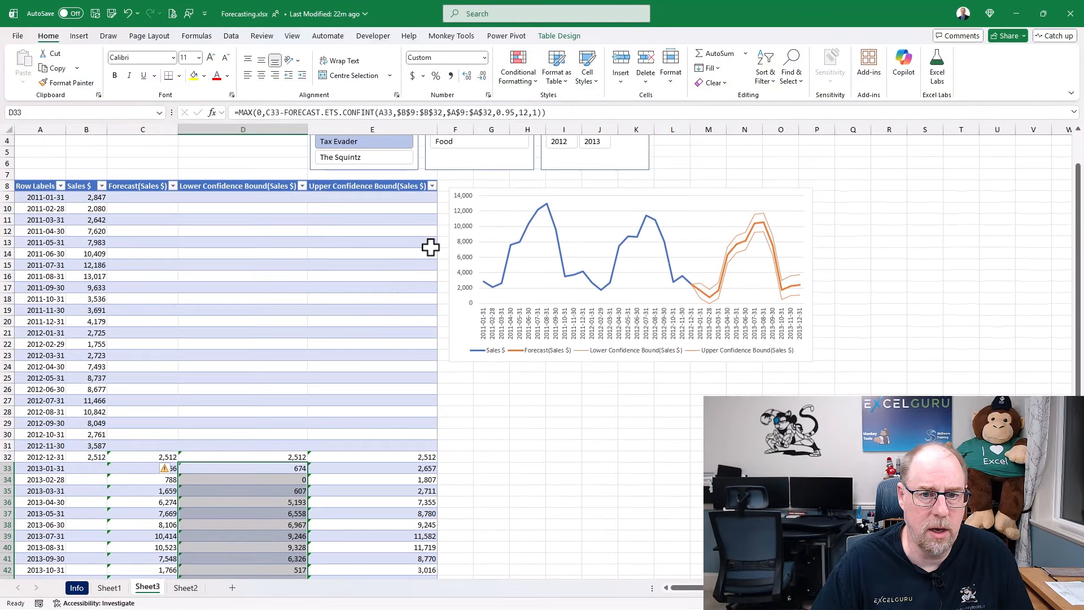
{"action": "left_click_drag", "start_coordinate": [496, 113], "coordinate": [509, 112]}
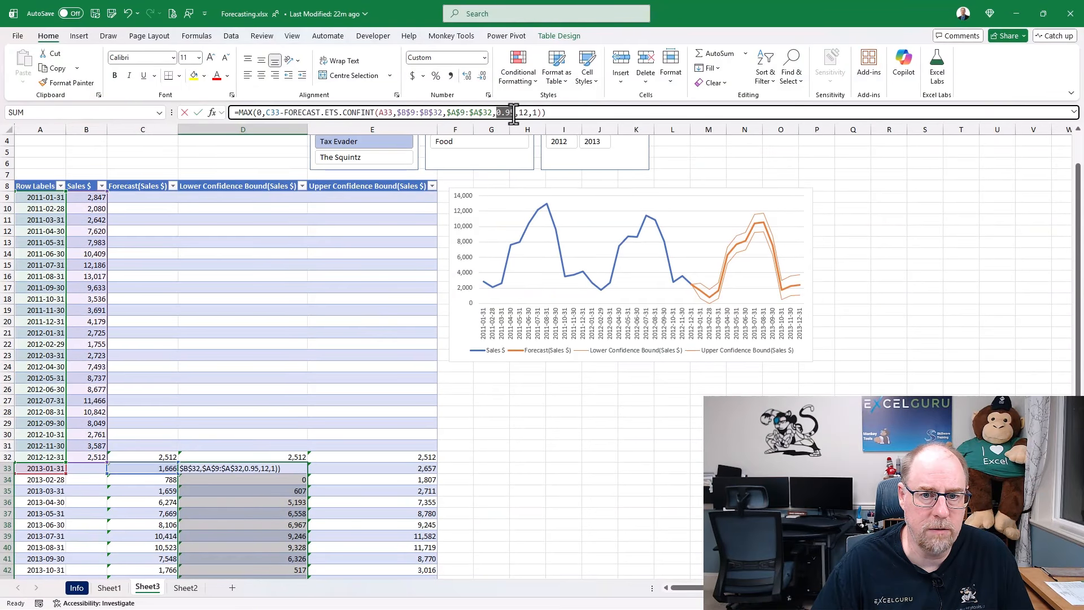
{"action": "scroll", "coordinate": [294, 288], "scroll_direction": "up", "scroll_amount": 1}
{"action": "left_click", "coordinate": [154, 164]}
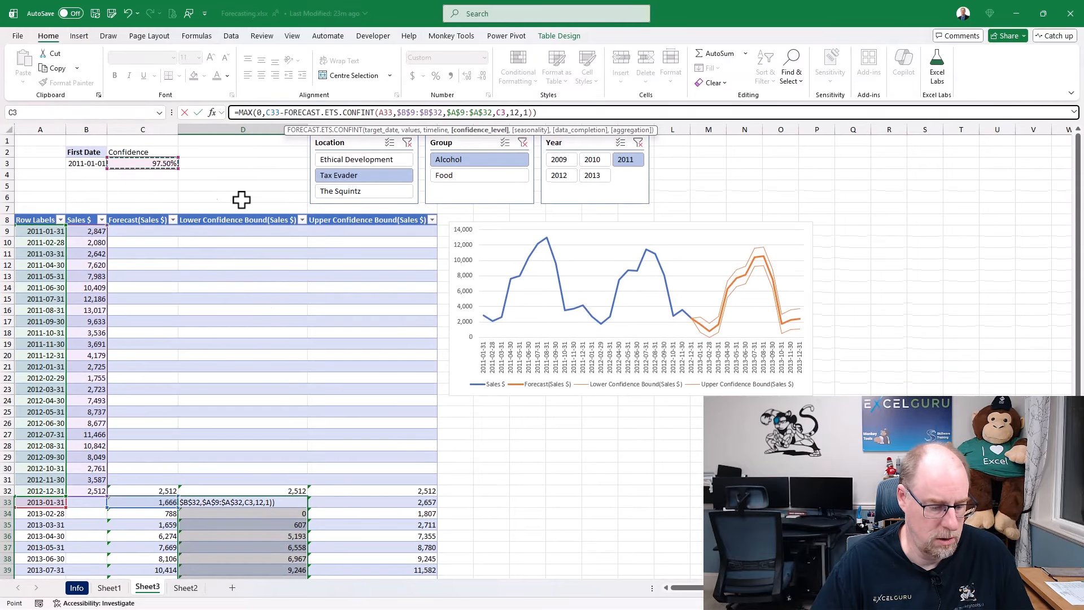
{"action": "key", "text": "F4"}
{"action": "key", "text": "ctrl+Return"}
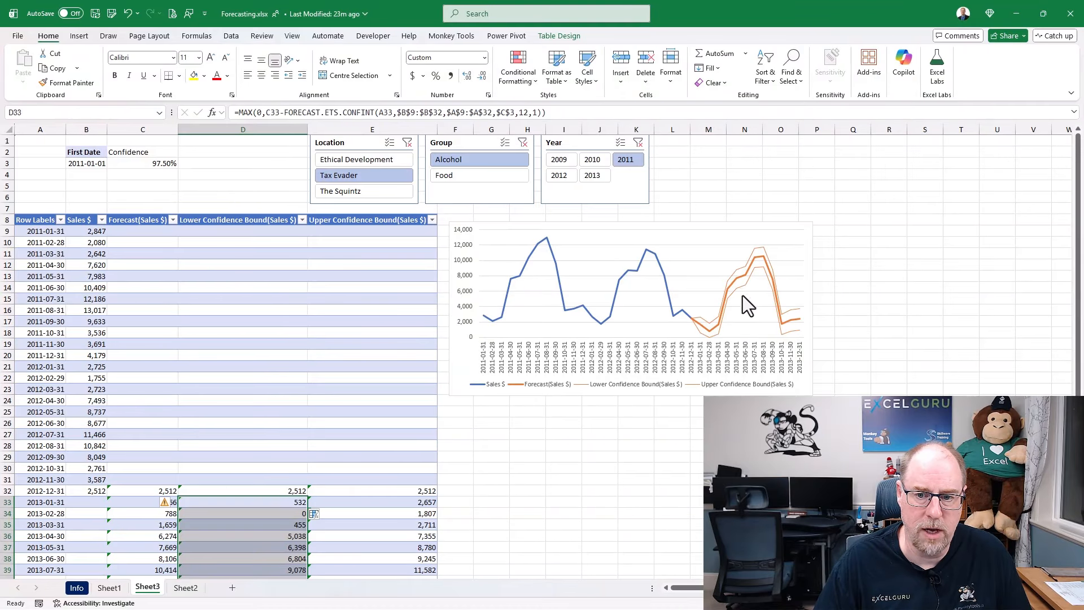
Set the confidence level in C3 to 99%.
{"action": "left_click", "coordinate": [358, 502]}
{"action": "scroll", "coordinate": [364, 497], "scroll_direction": "down", "scroll_amount": 3}
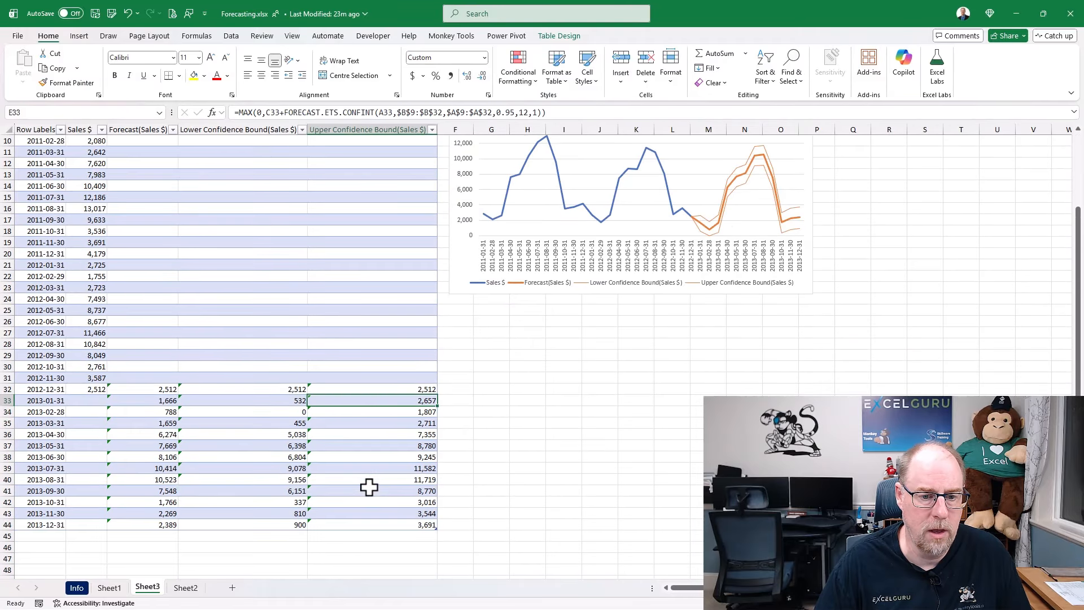
{"action": "scroll", "coordinate": [288, 393], "scroll_direction": "up", "scroll_amount": 3}
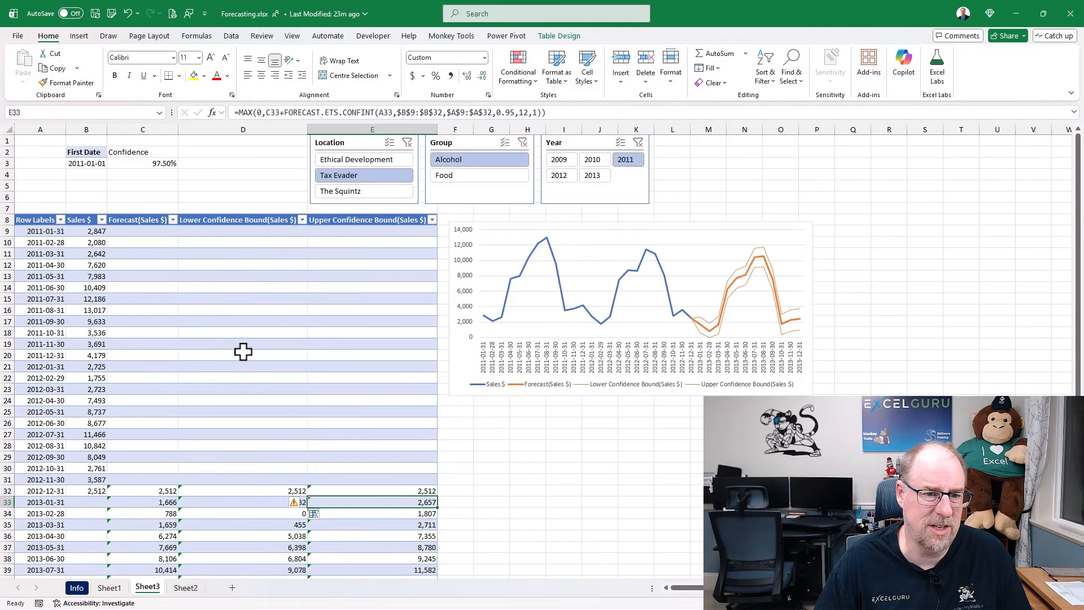
{"action": "left_click", "coordinate": [155, 163]}
{"action": "type", "text": "99.0"}
{"action": "key", "text": "Return"}
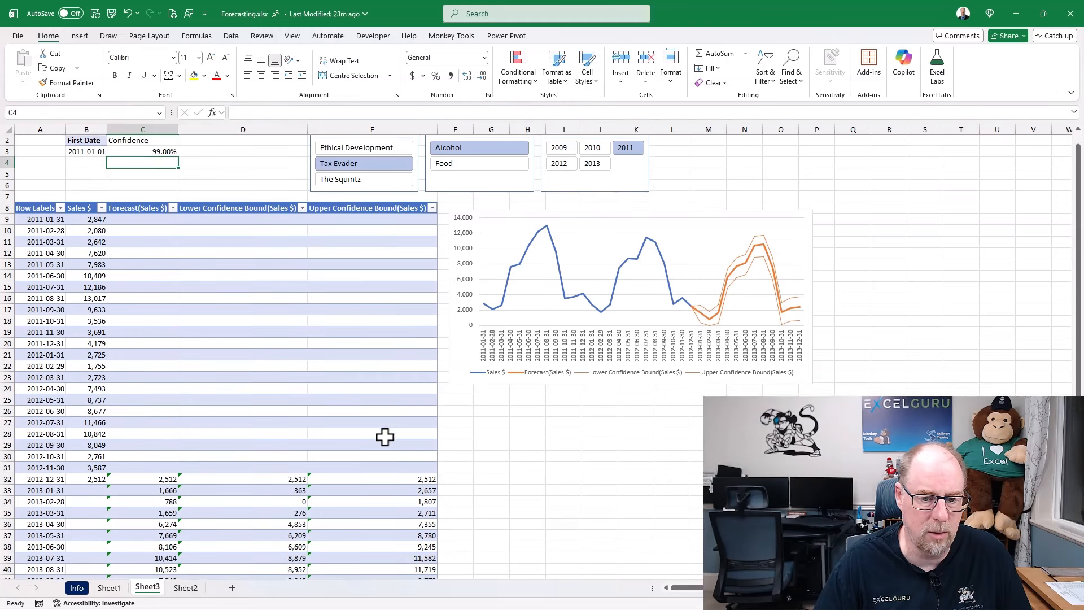
Replace the hard-coded 0.95 in the Upper Confidence Bound formulas in E33:E44 with the absolute reference $C$3.
{"action": "scroll", "coordinate": [373, 451], "scroll_direction": "down", "scroll_amount": 1}
{"action": "left_click", "coordinate": [363, 456]}
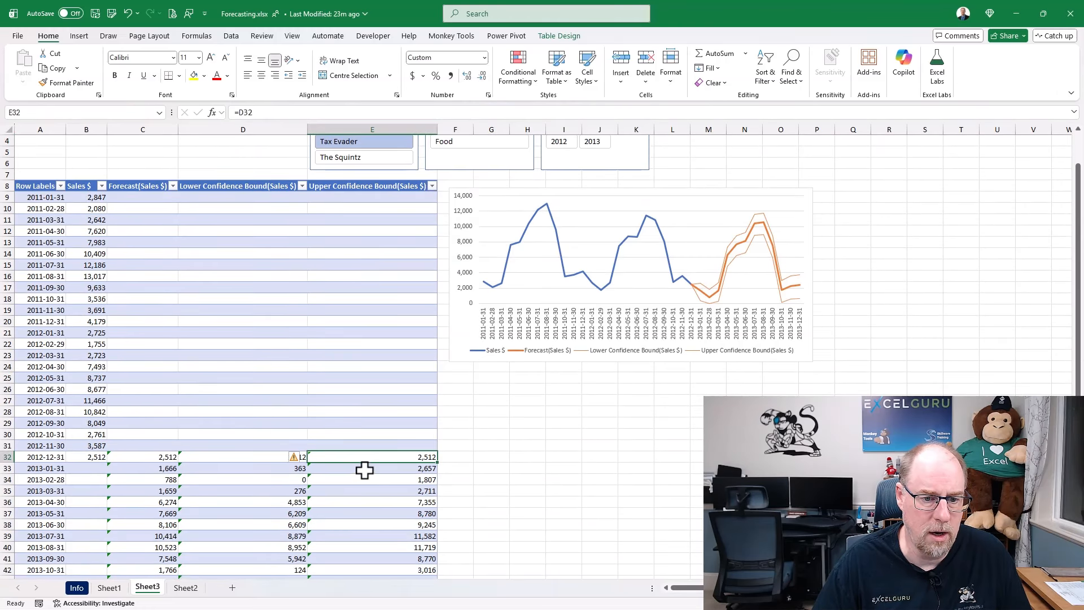
{"action": "left_click_drag", "start_coordinate": [365, 470], "coordinate": [376, 493]}
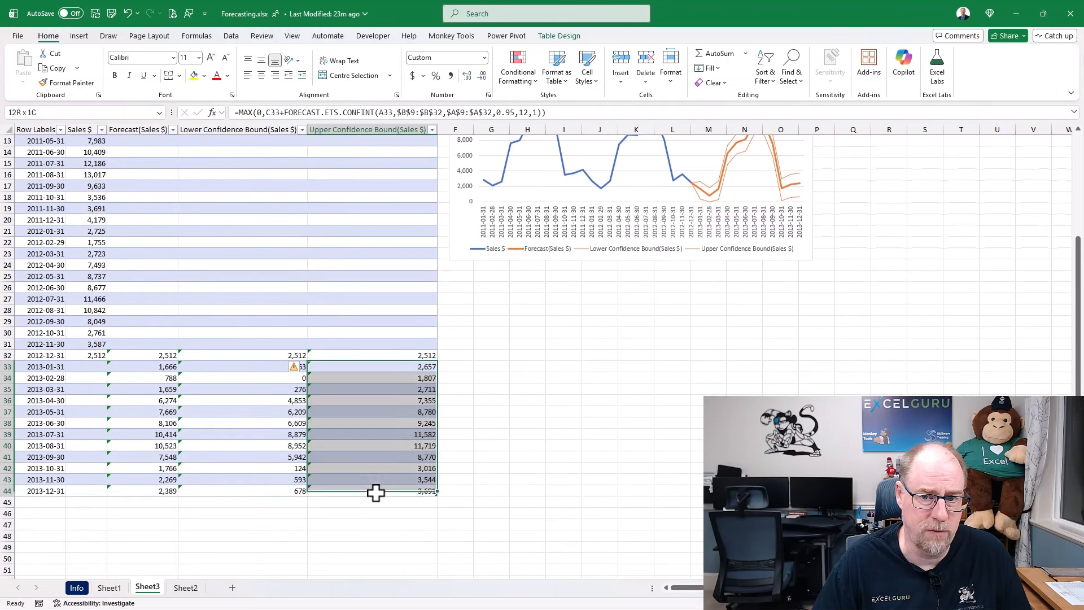
{"action": "scroll", "coordinate": [341, 432], "scroll_direction": "up", "scroll_amount": 3}
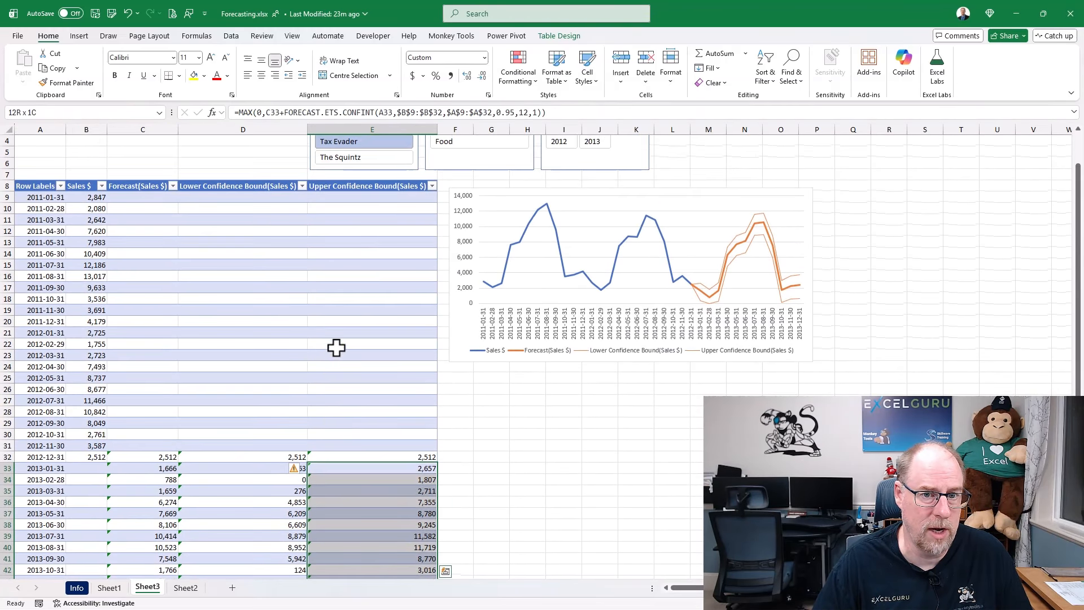
{"action": "scroll", "coordinate": [467, 164], "scroll_direction": "up", "scroll_amount": 1}
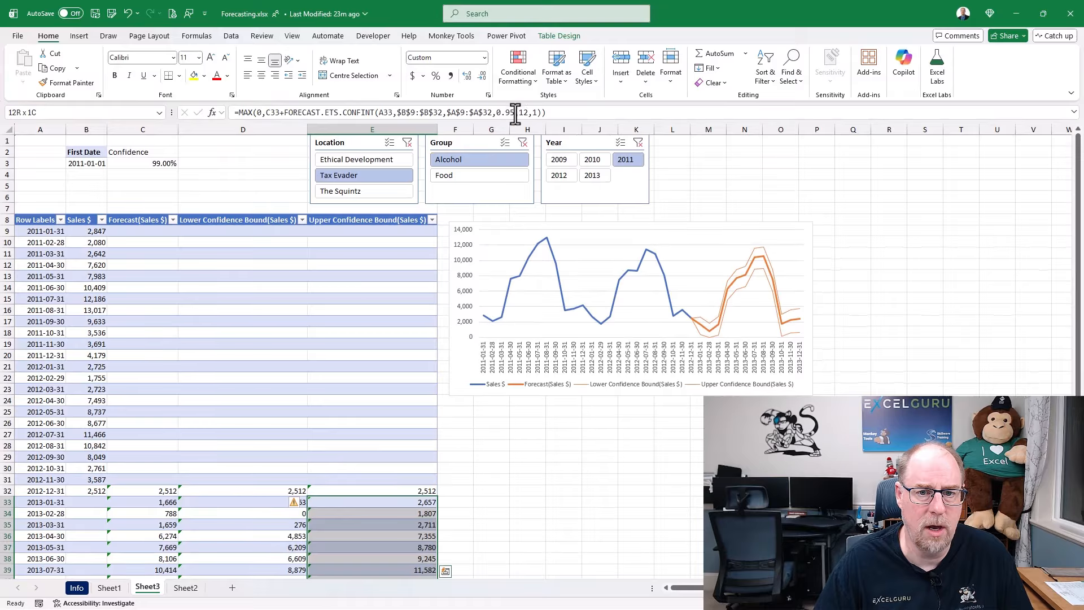
{"action": "left_click_drag", "start_coordinate": [514, 113], "coordinate": [497, 113]}
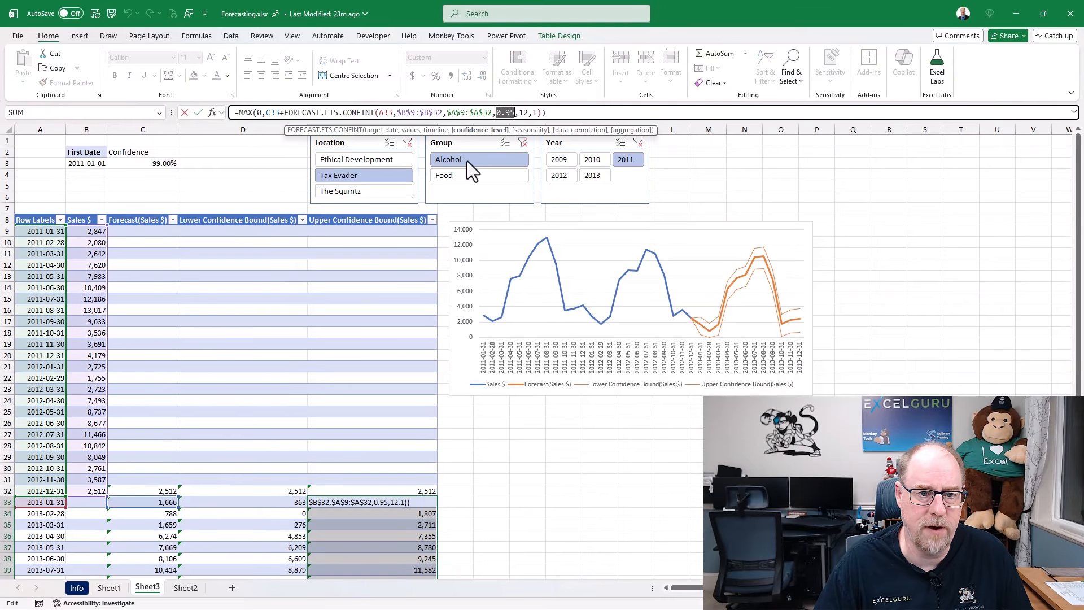
{"action": "left_click", "coordinate": [157, 164]}
{"action": "key", "text": "F4"}
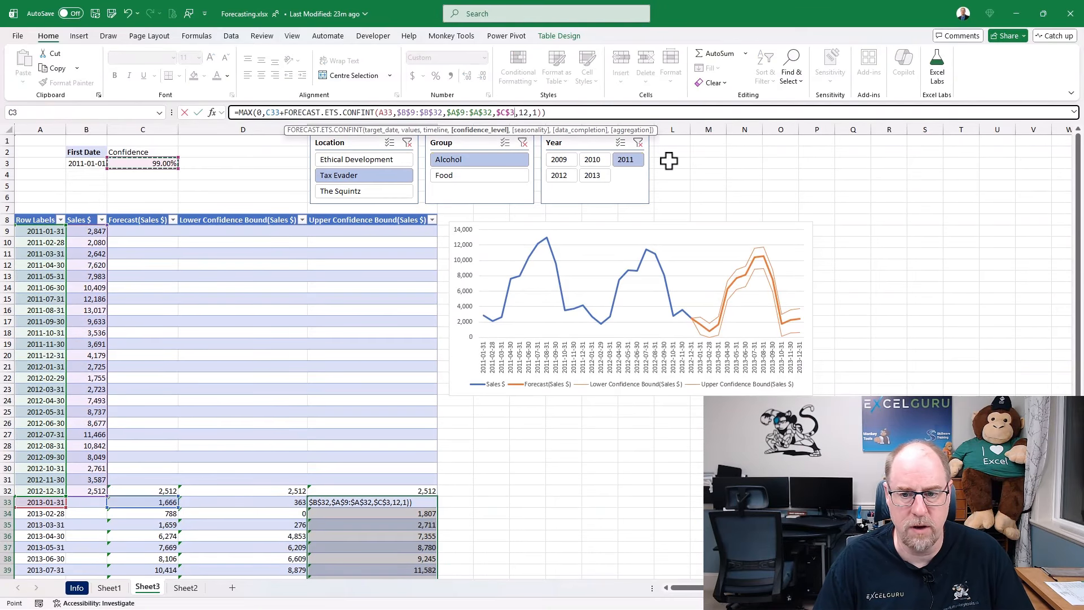
{"action": "key", "text": "ctrl+Return"}
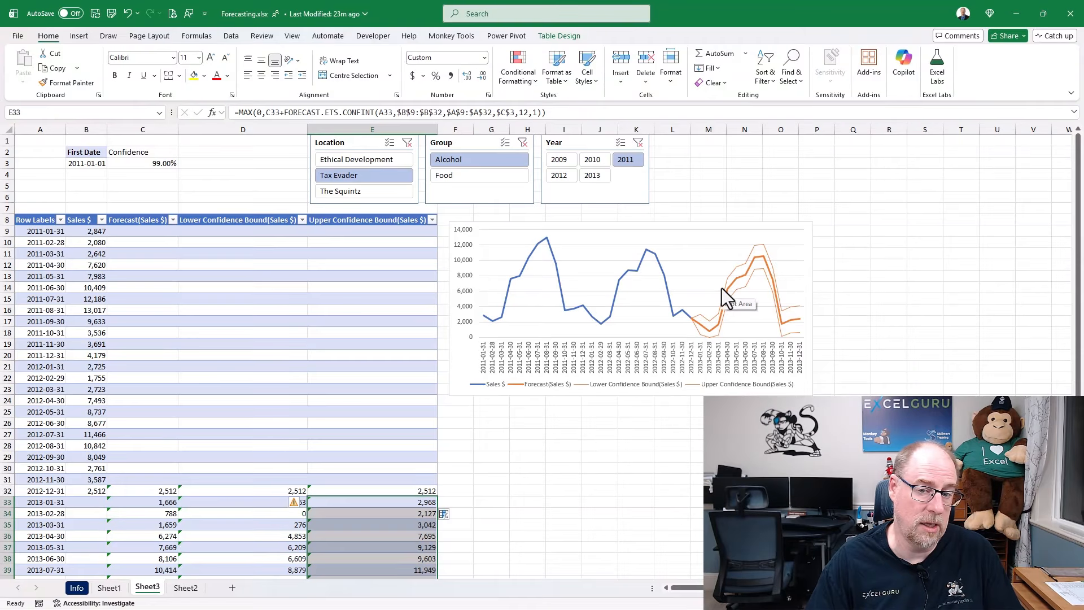
Set the confidence level in C3 to 95%.
{"action": "left_click", "coordinate": [161, 164]}
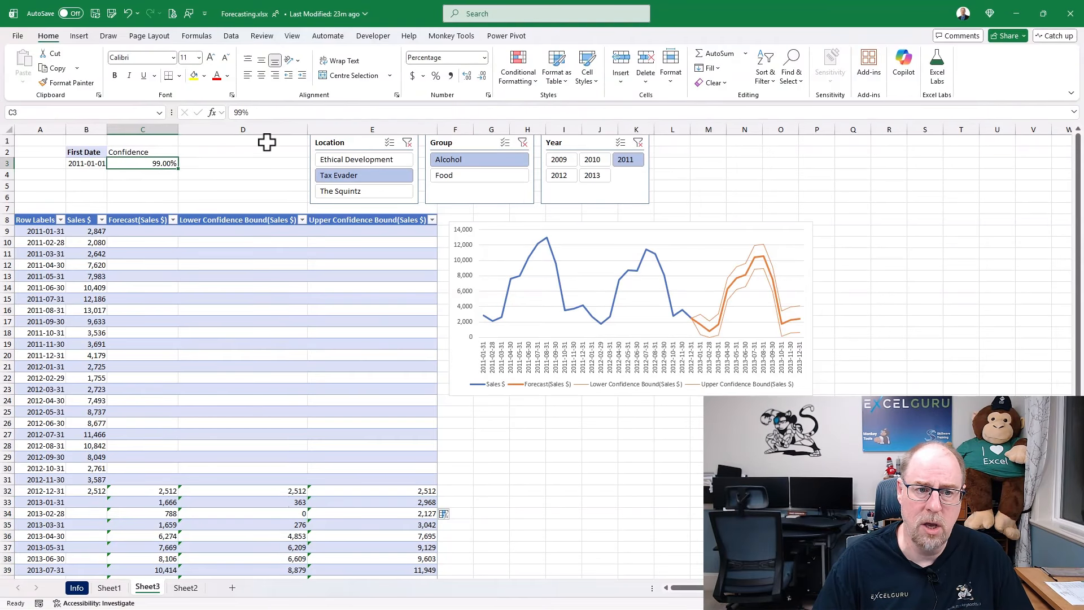
{"action": "type", "text": "95%"}
{"action": "key", "text": "Return"}
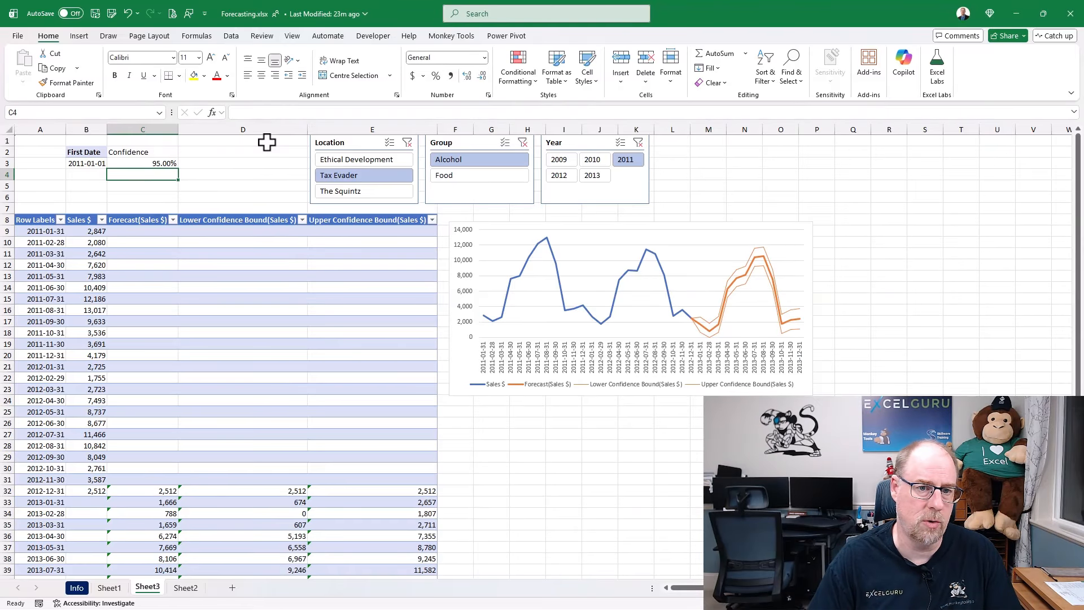
Clear the Location and Group slicer filters and switch the Year slicer through 2010 and 2012 to 2013.
{"action": "left_click", "coordinate": [406, 143]}
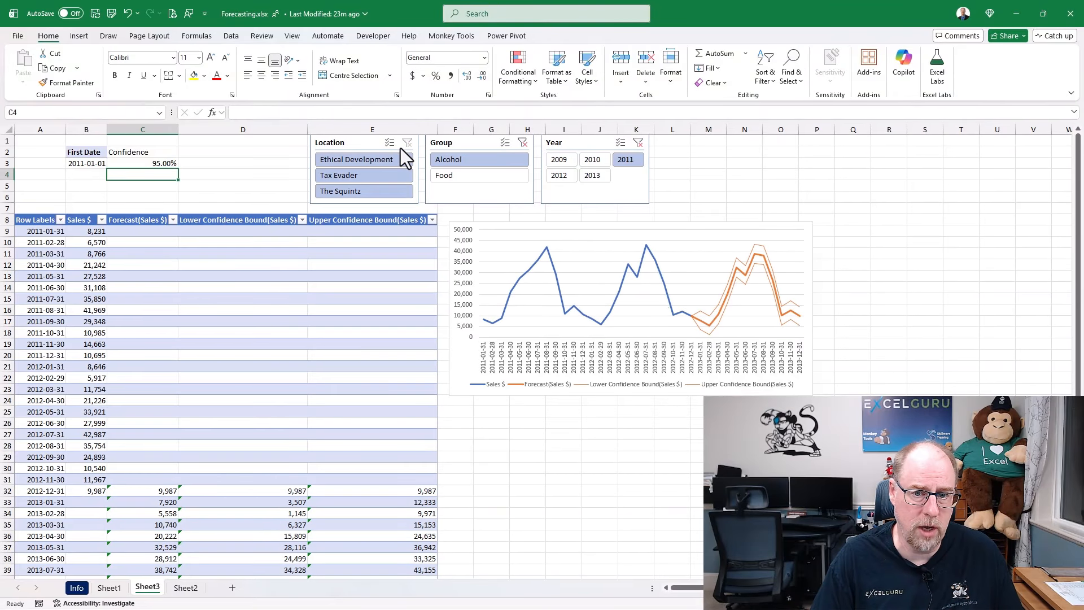
{"action": "left_click", "coordinate": [522, 143]}
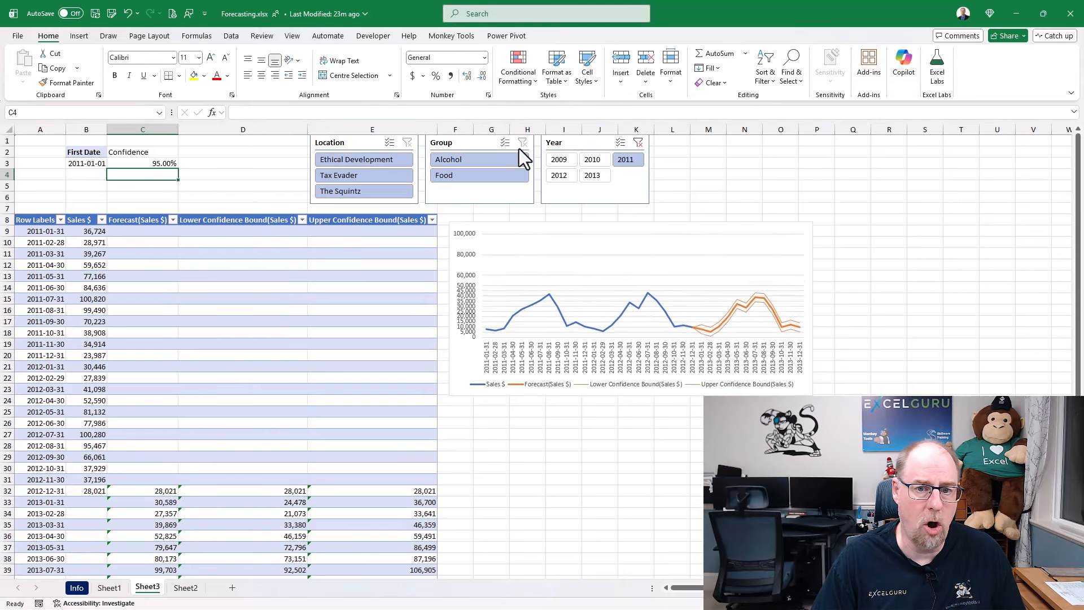
{"action": "left_click", "coordinate": [600, 159]}
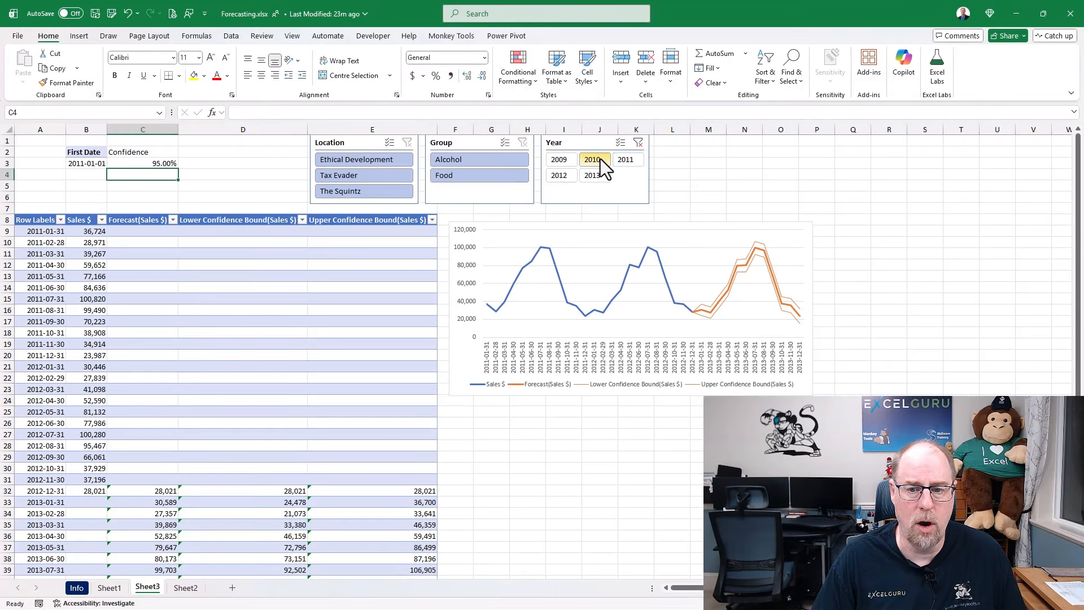
{"action": "left_click", "coordinate": [558, 177]}
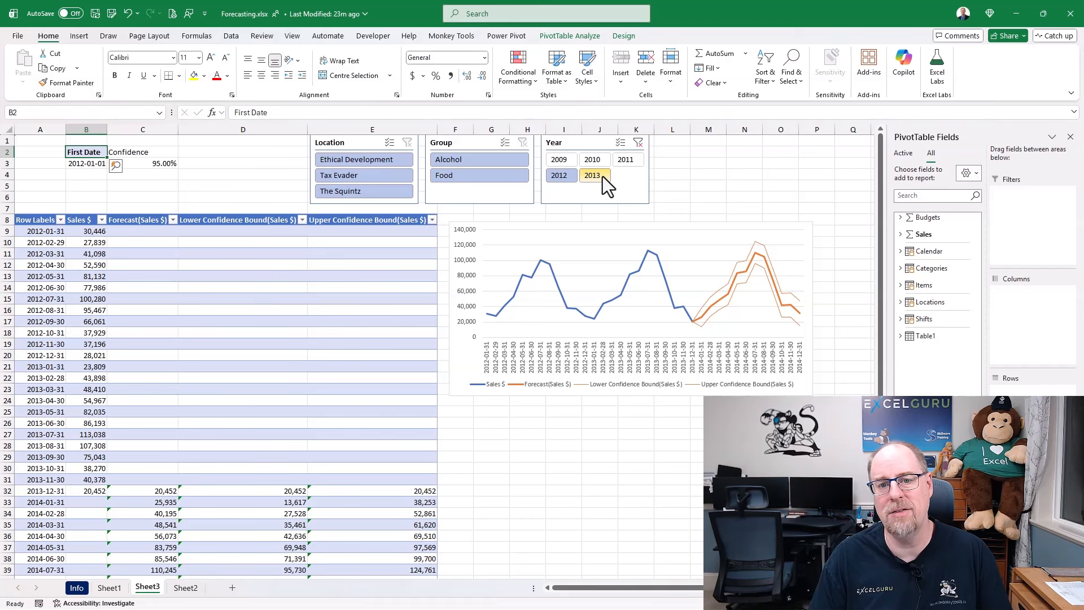
{"action": "left_click", "coordinate": [602, 177]}
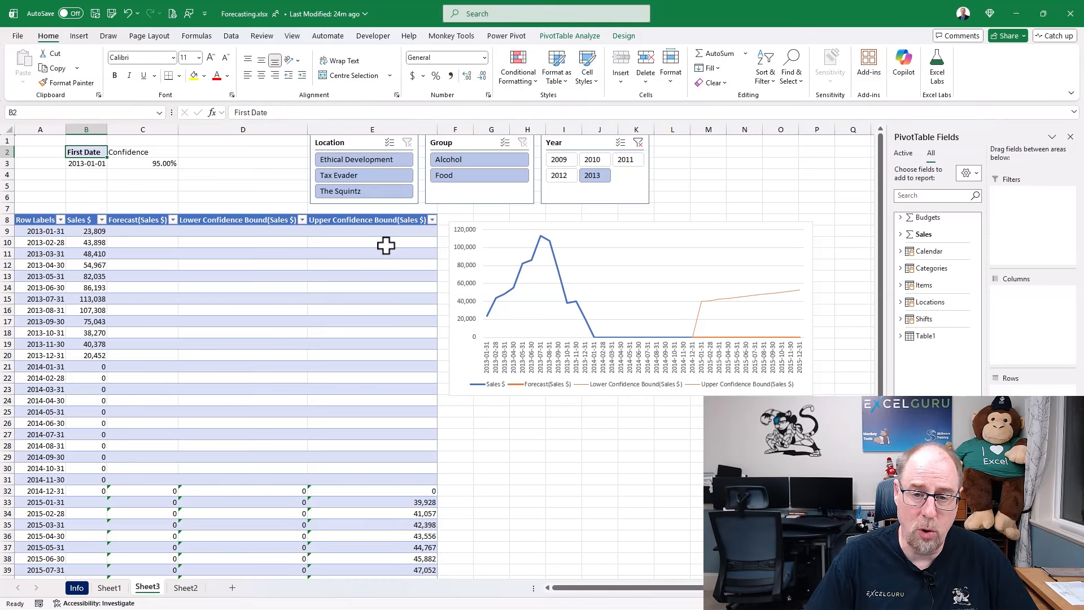
Filter the Year slicer to 2012 and permanently delete the Sheet2 worksheet.
{"action": "left_click", "coordinate": [566, 179]}
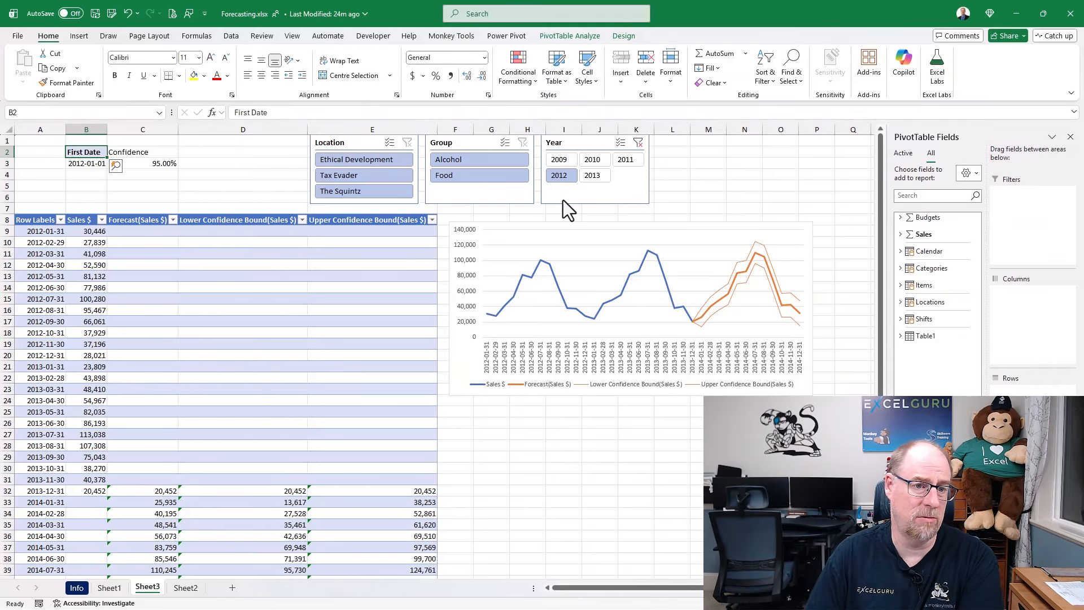
{"action": "left_click", "coordinate": [186, 588]}
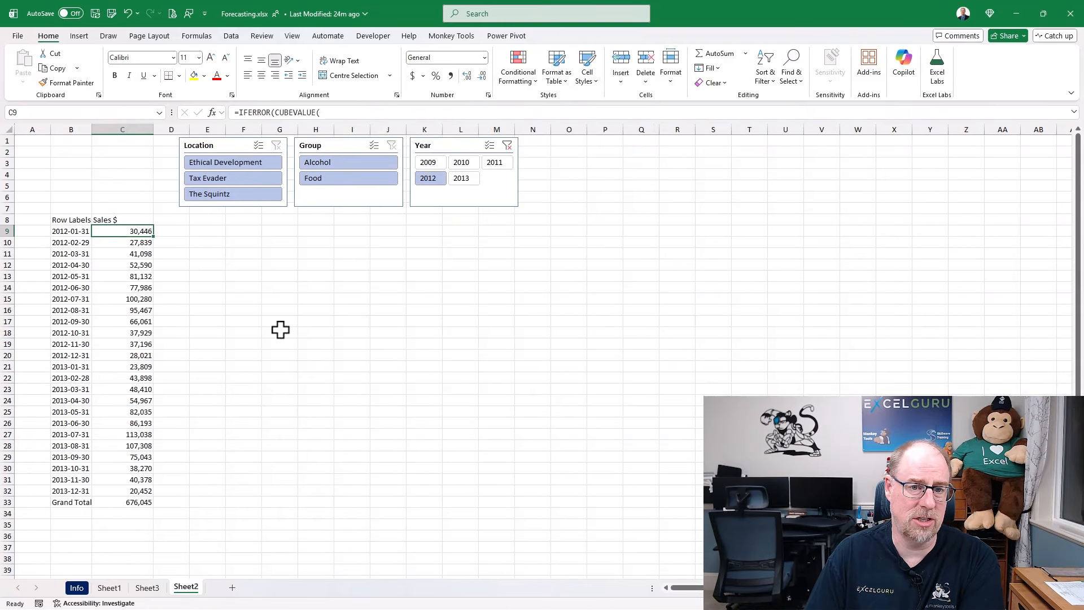
{"action": "right_click", "coordinate": [187, 589]}
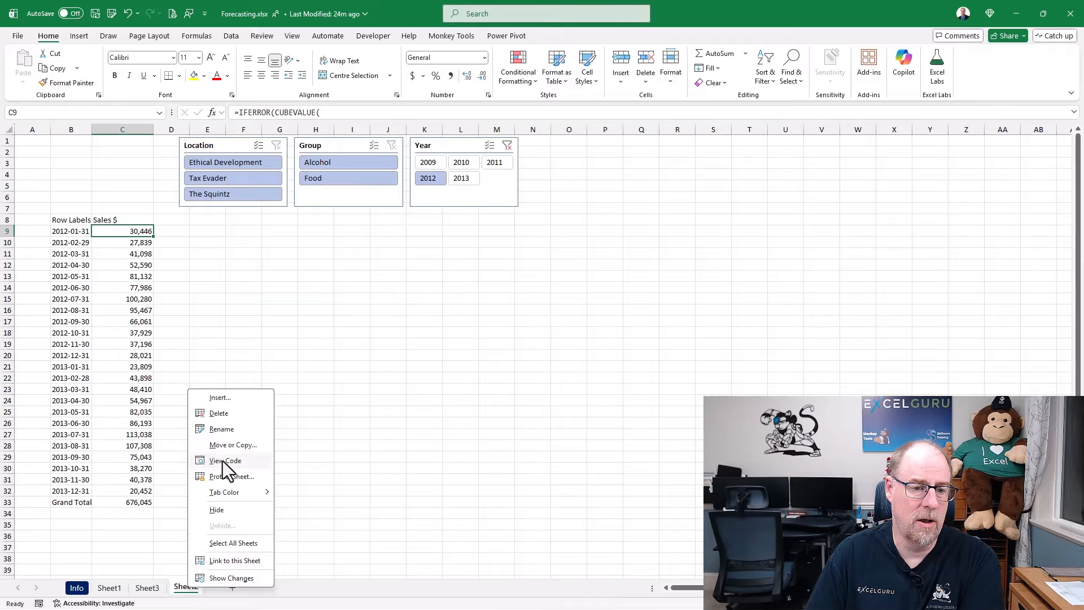
{"action": "left_click", "coordinate": [232, 414]}
{"action": "left_click", "coordinate": [570, 334]}
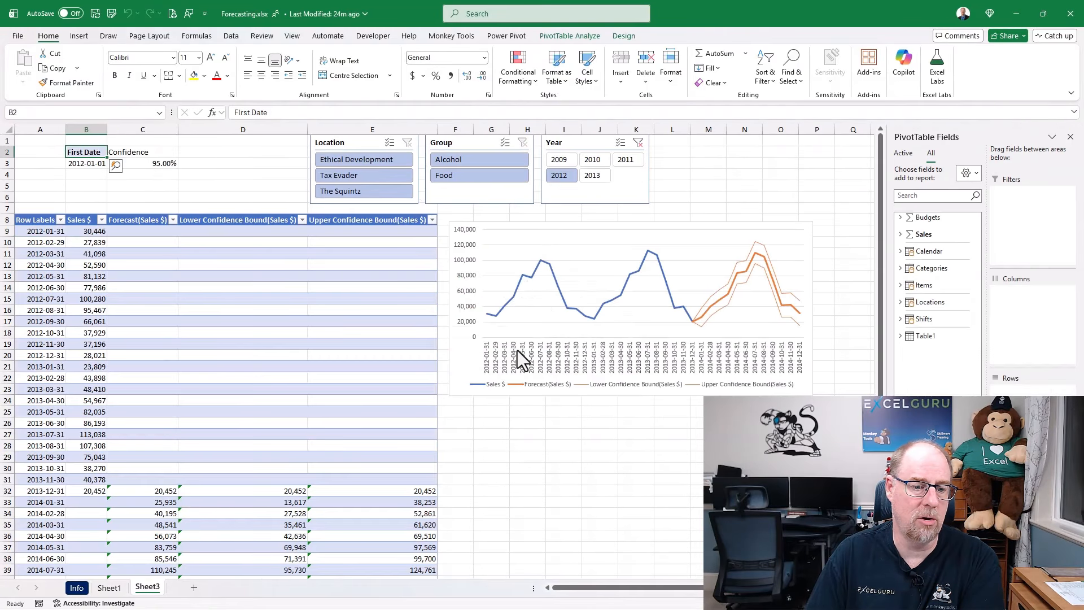
Filter the forecast to Tax Evader, Alcohol and 2010, and clear the Location, Group and Year slicer filters.
{"action": "left_click", "coordinate": [374, 174]}
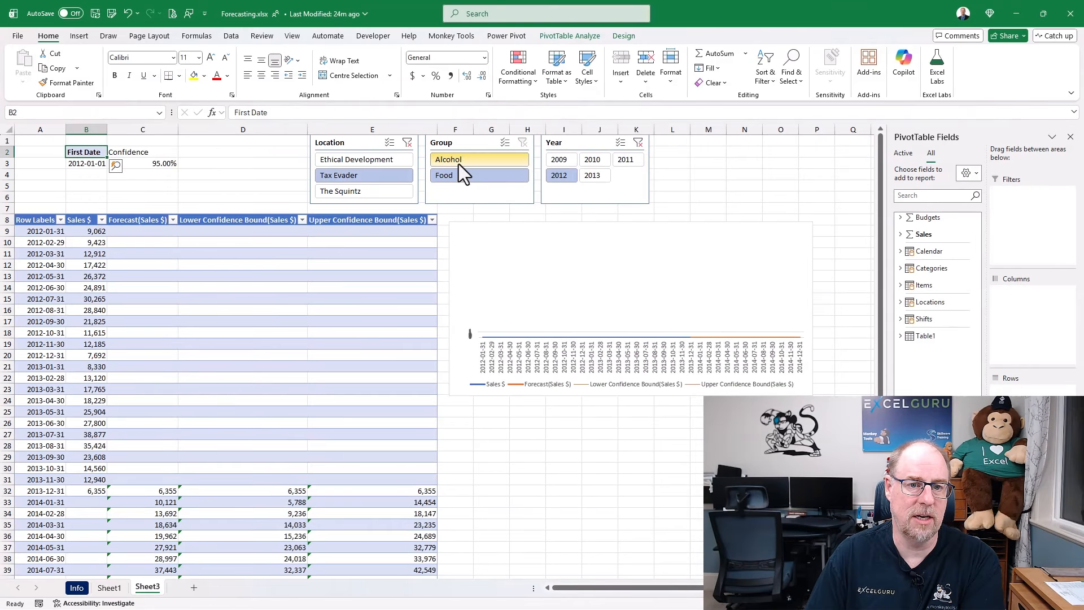
{"action": "left_click", "coordinate": [462, 159]}
{"action": "left_click", "coordinate": [592, 159]}
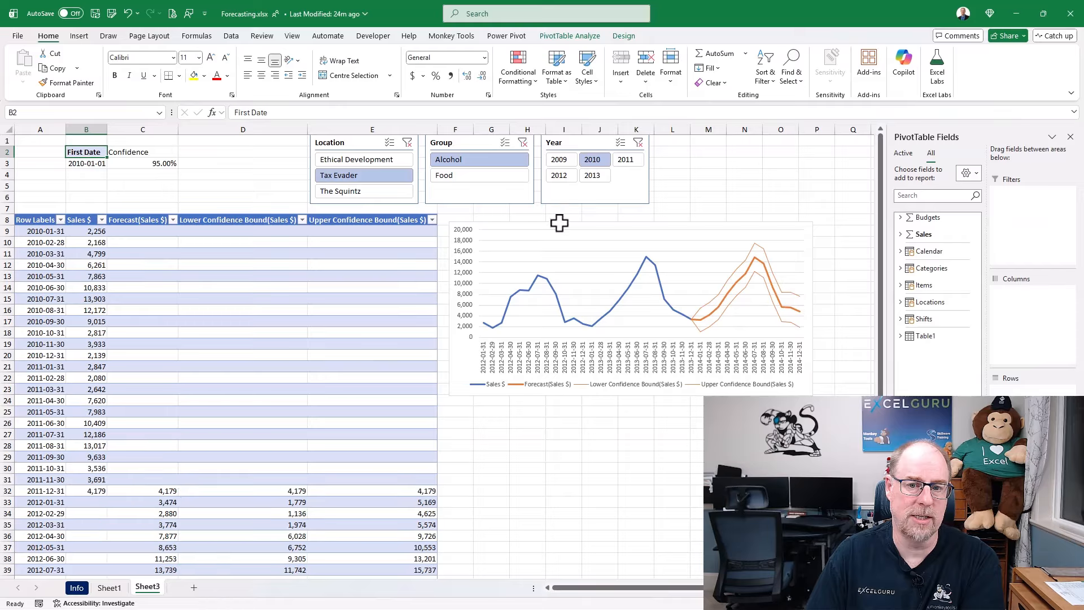
{"action": "left_click", "coordinate": [407, 142]}
{"action": "left_click", "coordinate": [522, 142]}
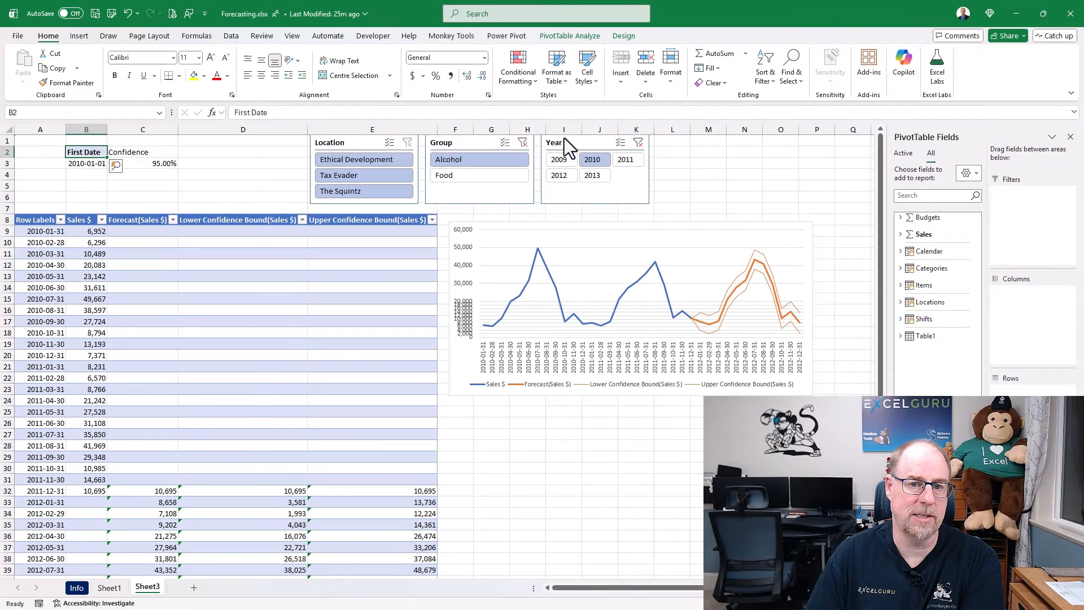
{"action": "left_click", "coordinate": [638, 141]}
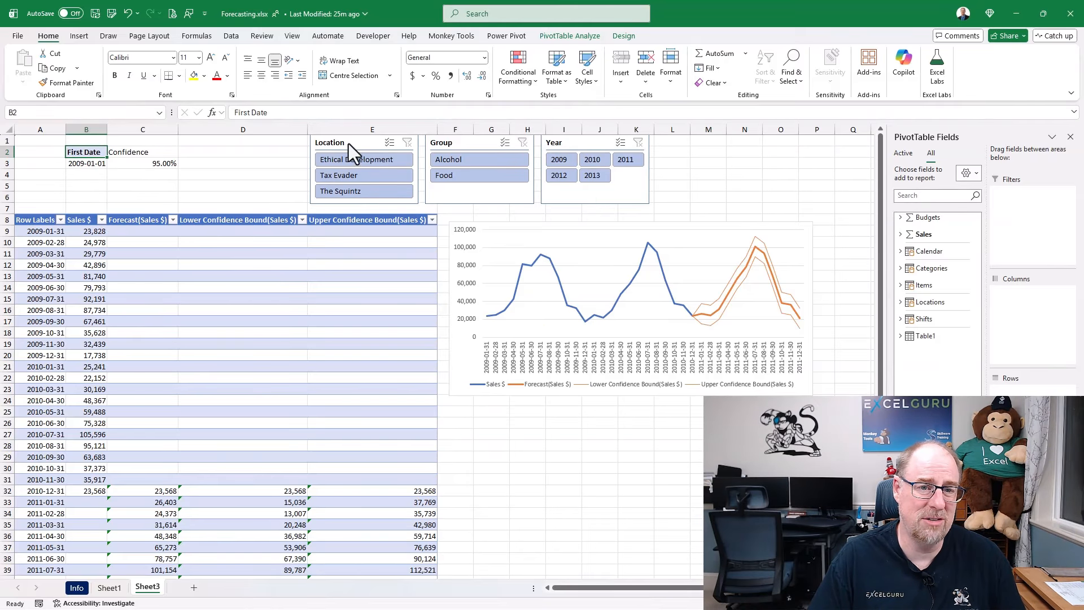
Move the Year slicer over the First Date cells above the table and narrow it to fit columns A and B.
{"action": "left_click_drag", "start_coordinate": [540, 148], "coordinate": [14, 148]}
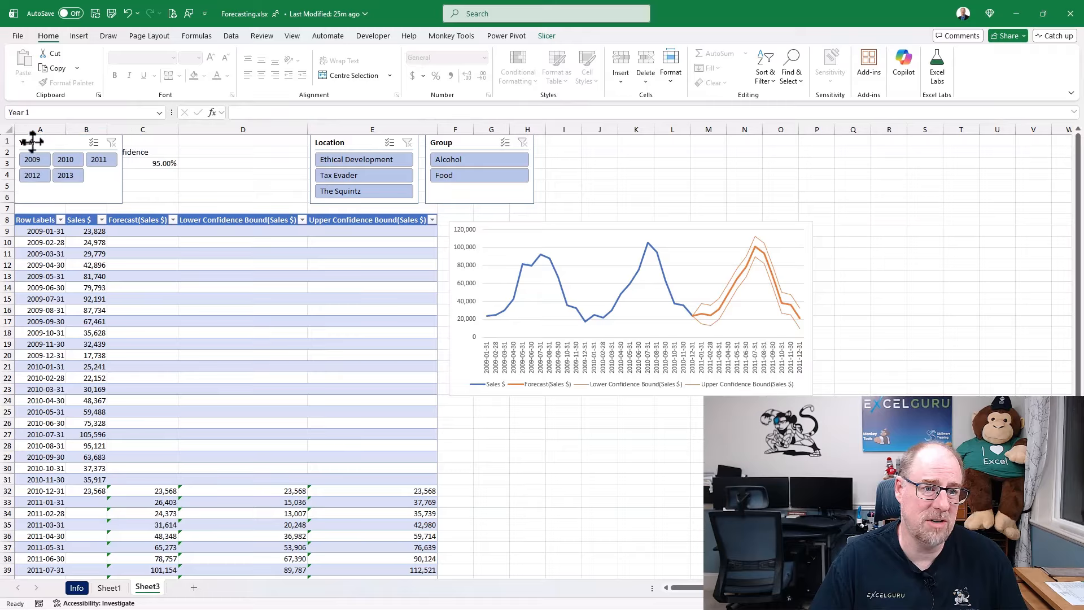
{"action": "mouse_move", "coordinate": [122, 169]}
{"action": "left_mouse_down"}
{"action": "mouse_move", "coordinate": [96, 165]}
{"action": "mouse_move", "coordinate": [108, 165]}
{"action": "left_mouse_up"}
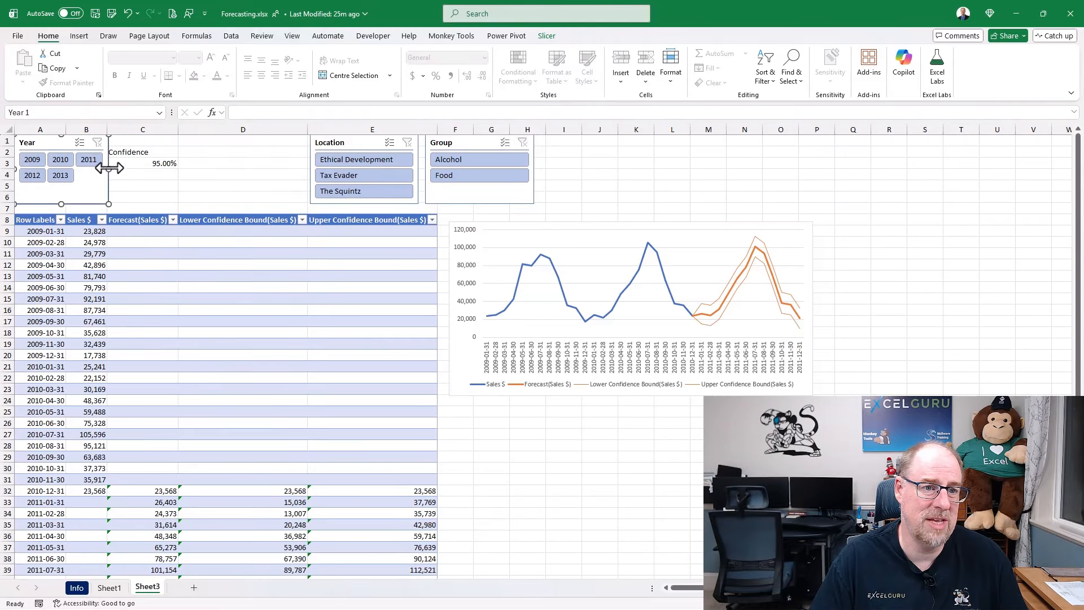
{"action": "left_click", "coordinate": [235, 182]}
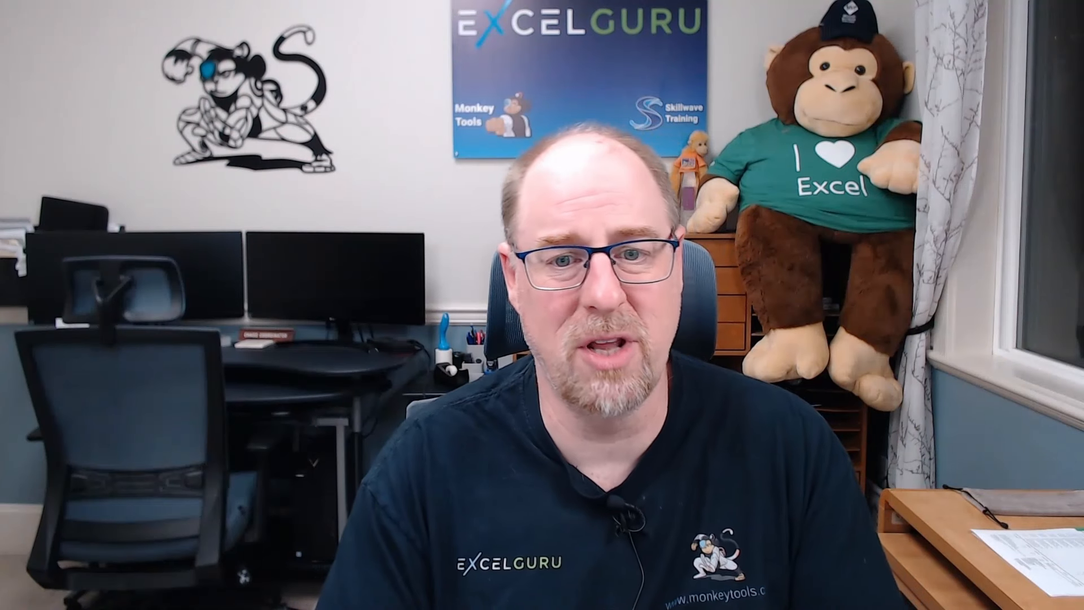